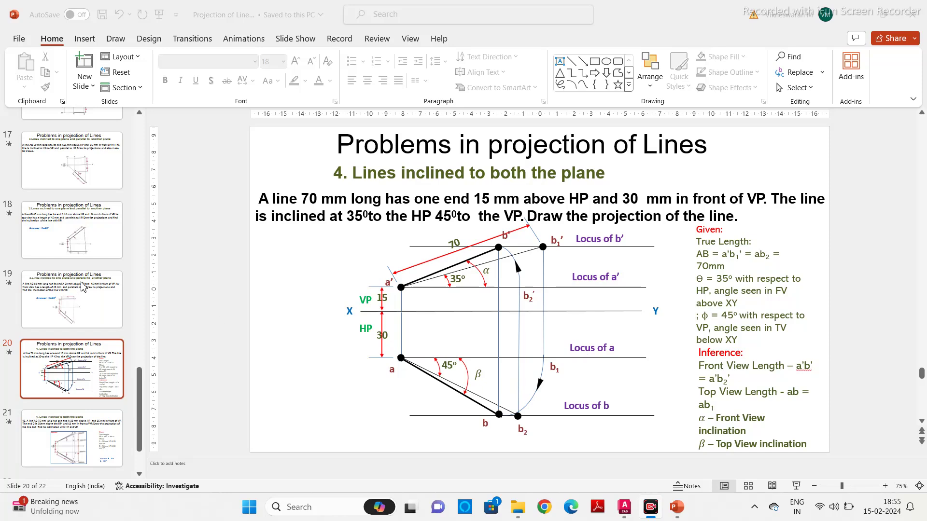
# Step: Open slide 4, "Projections of Straight Lines", to review the possible orientations of a line in space
pyautogui.scroll(9, 72, 241)
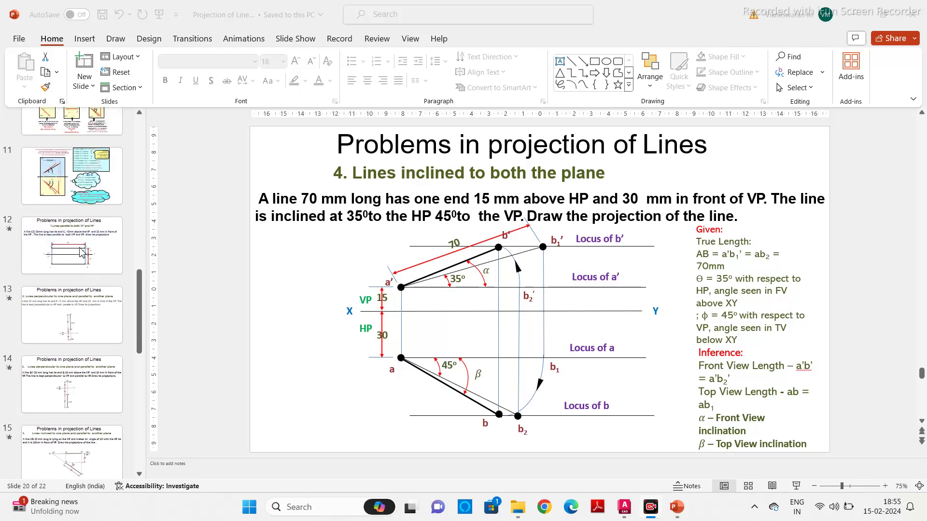
pyautogui.scroll(9, 82, 252)
pyautogui.scroll(2, 66, 214)
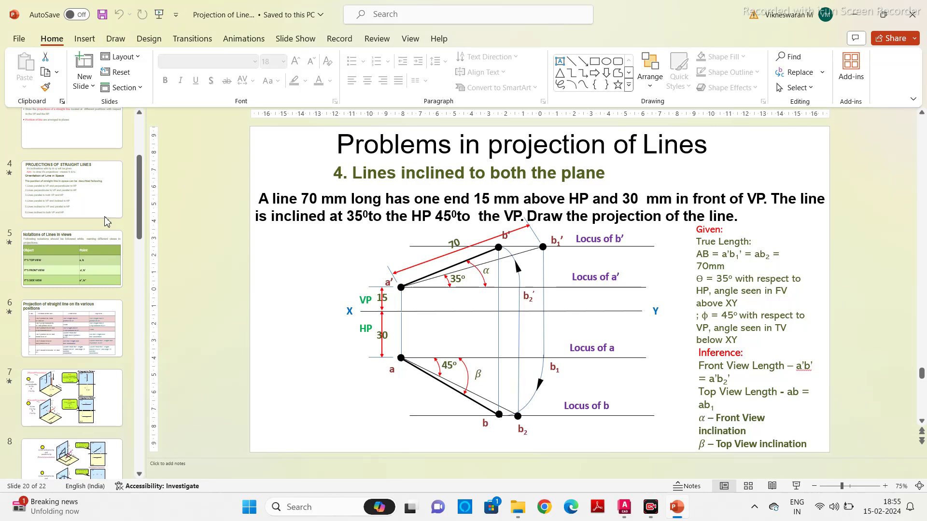
pyautogui.click(106, 217)
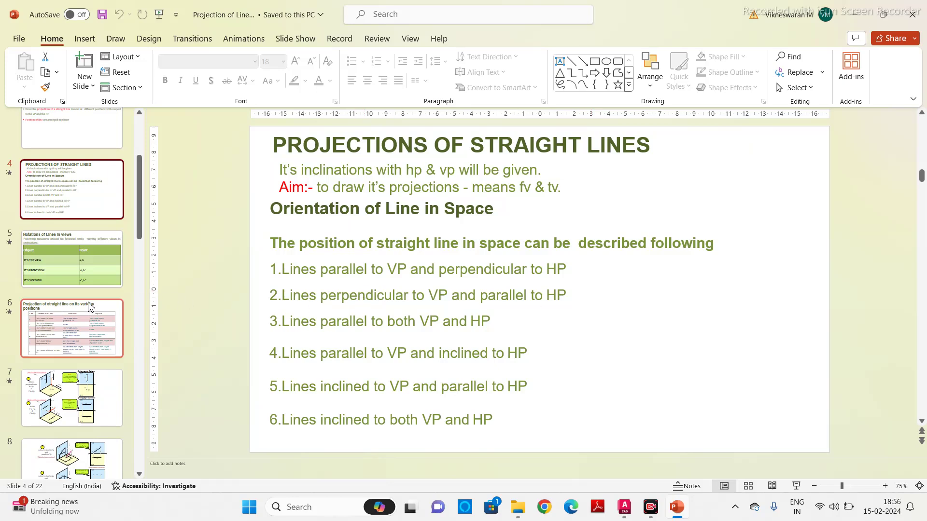
# Step: Open slide 20 to read the problem of the 70 mm line inclined to both planes
pyautogui.scroll(-15, 88, 313)
pyautogui.scroll(-5, 89, 325)
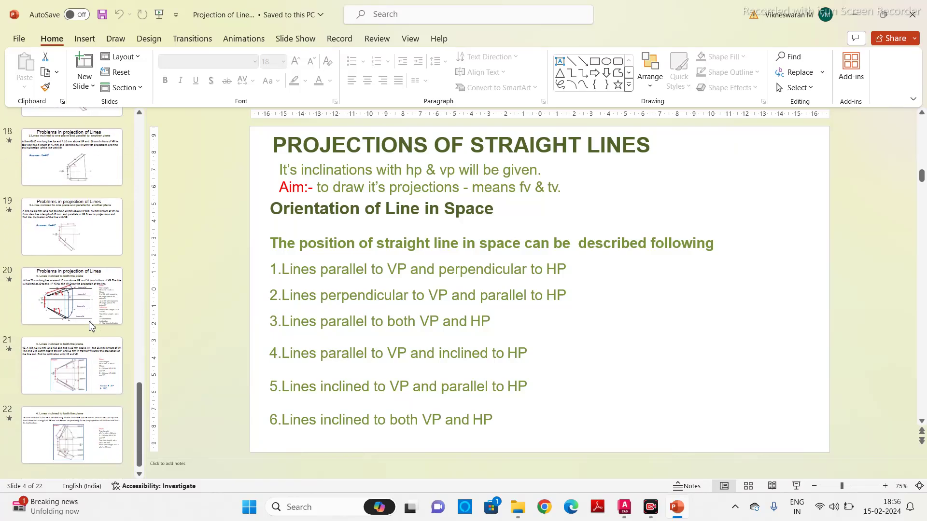
pyautogui.click(89, 309)
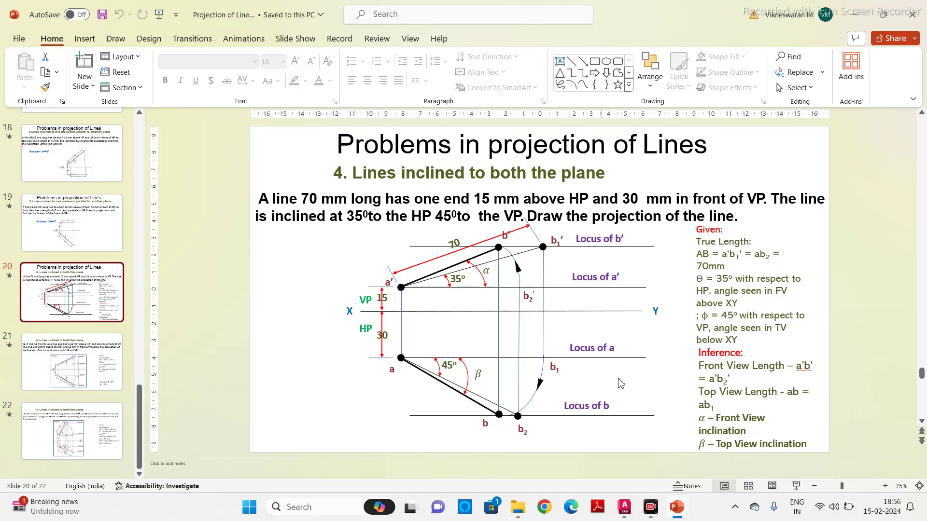
# Step: Switch to AutoCAD and, with Ortho on, draw a 300 mm horizontal line in the empty area beside the existing projections
pyautogui.click(624, 507)
pyautogui.moveTo(522, 255); pyautogui.dragTo(224, 271, button='middle')
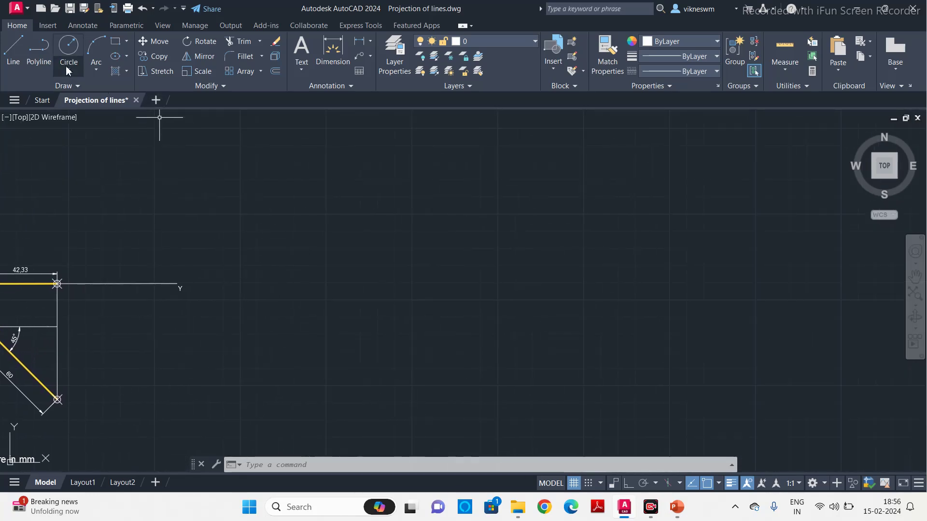
pyautogui.write('l')
pyautogui.press('Return')
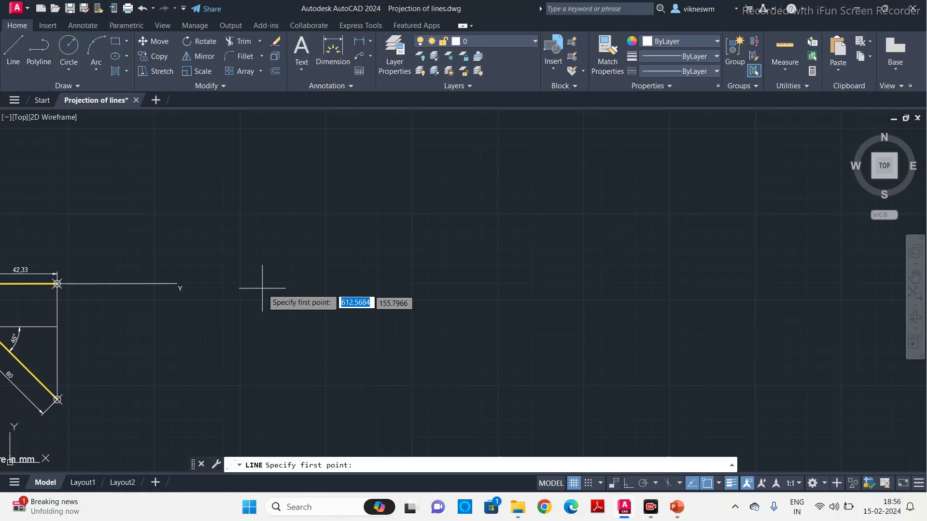
pyautogui.click(259, 280)
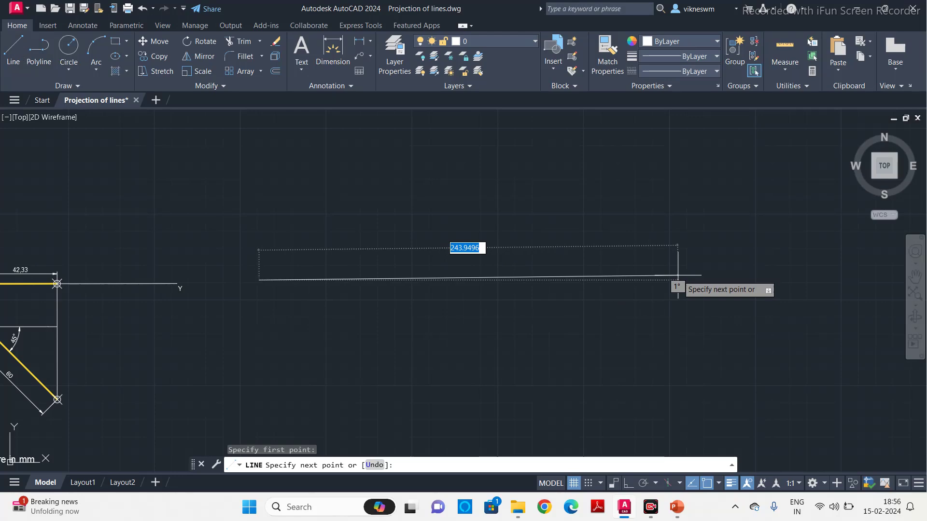
pyautogui.press('F8')
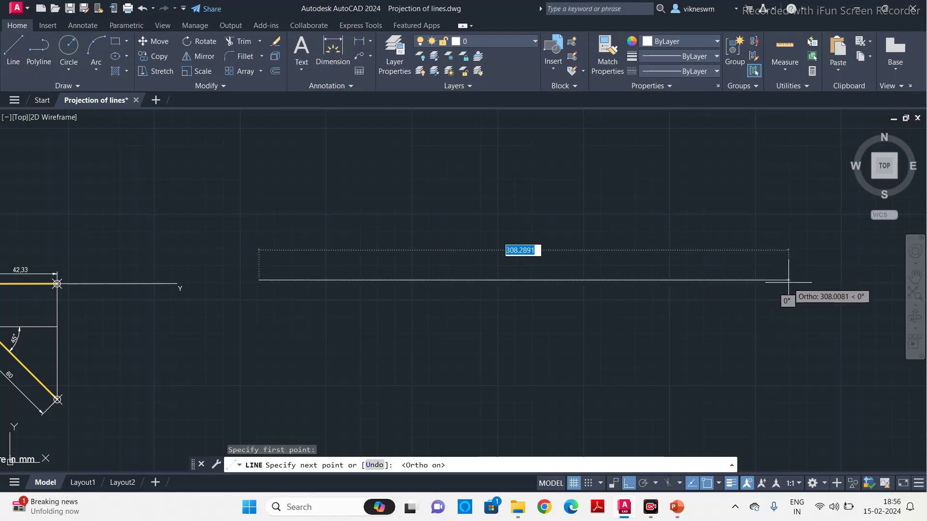
pyautogui.write('300')
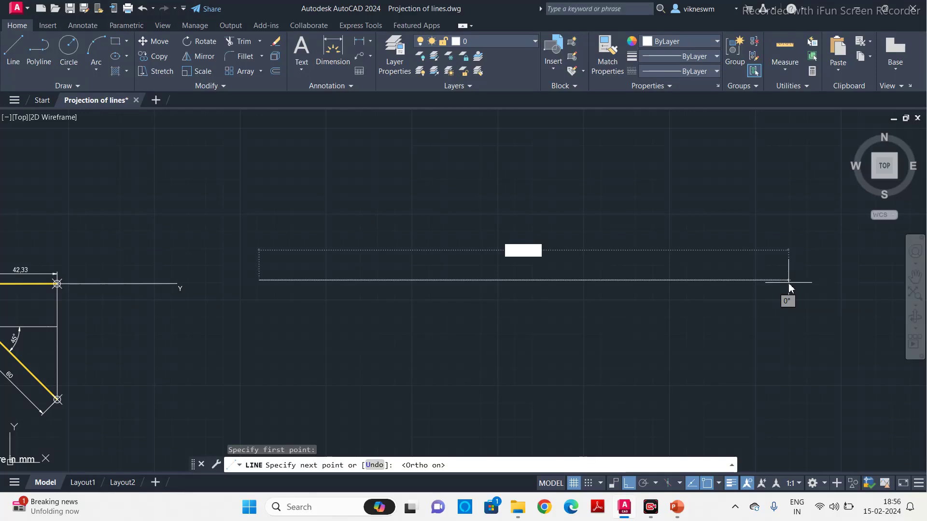
pyautogui.press('Return')
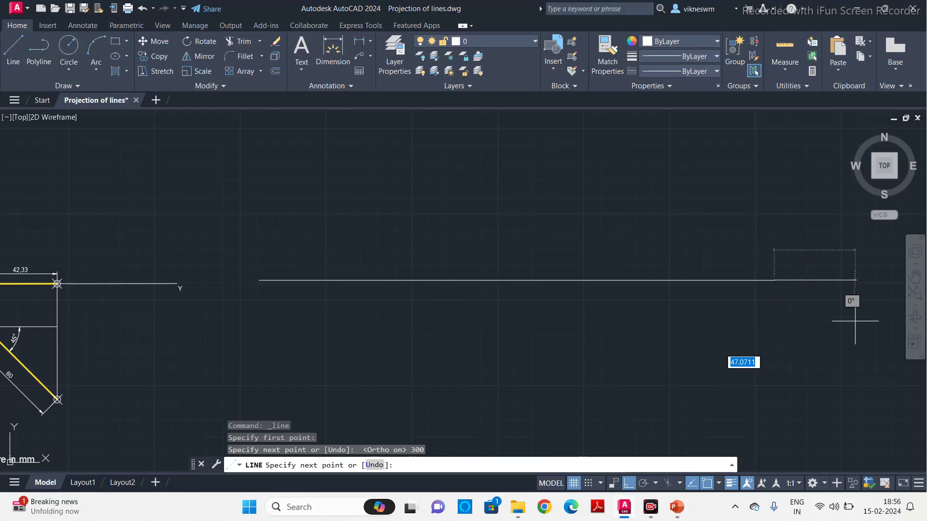
pyautogui.press('Escape')
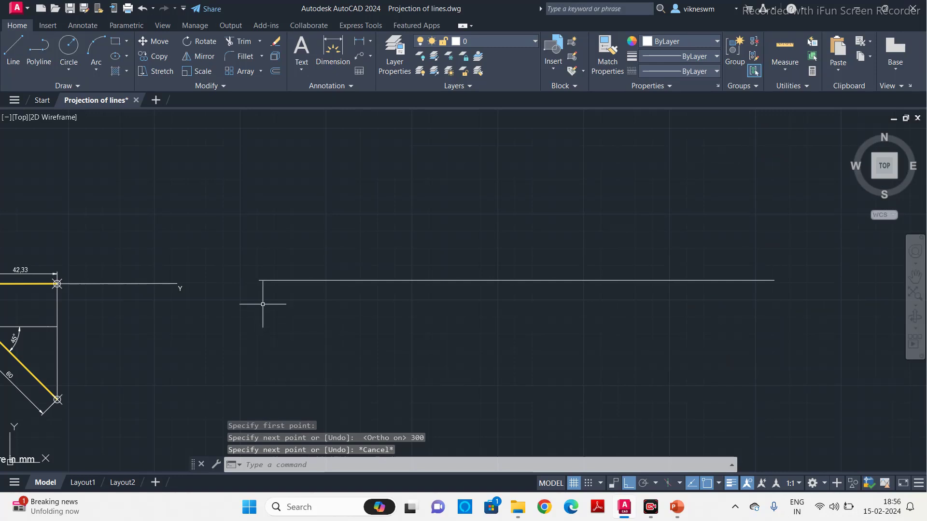
# Step: Label the horizontal line's left end X and right end Y, using single-line text of height 5 and rotation 0
pyautogui.click(292, 465)
pyautogui.write('TEXT')
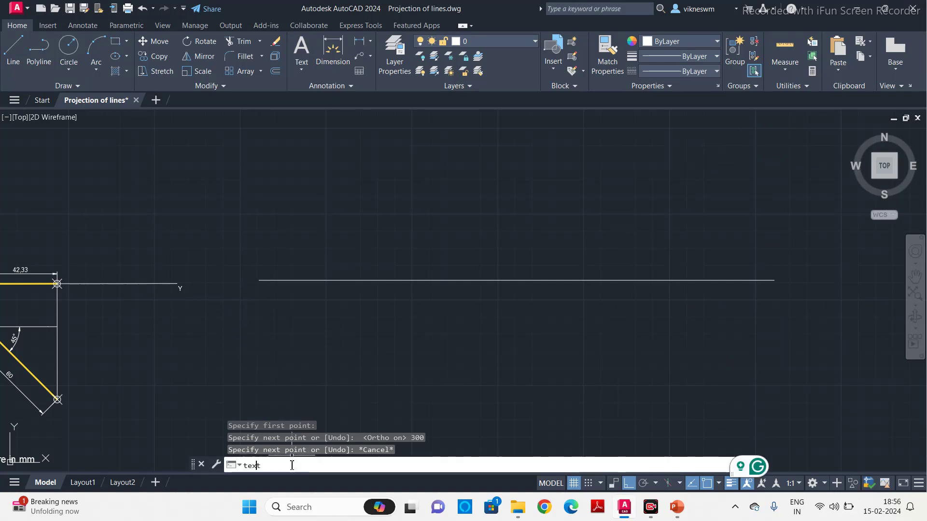
pyautogui.press('Return')
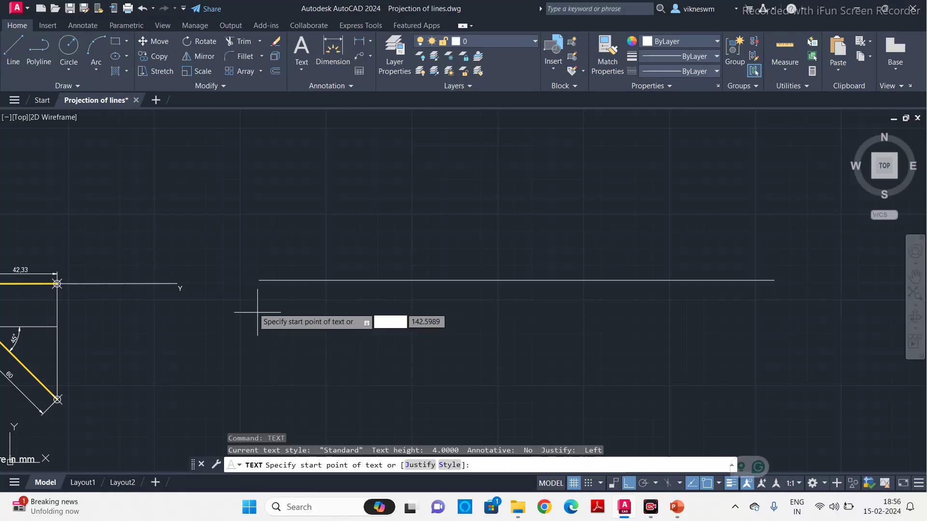
pyautogui.click(256, 291)
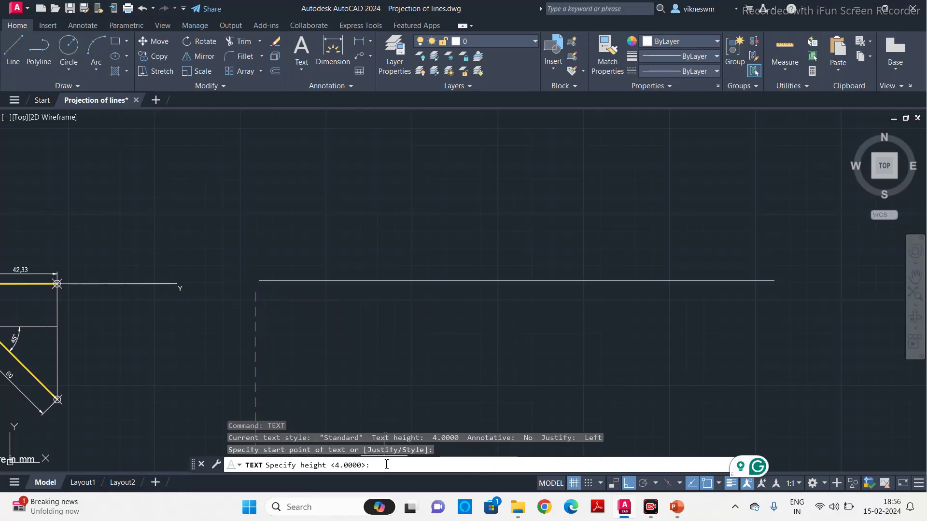
pyautogui.write('5')
pyautogui.press('Return')
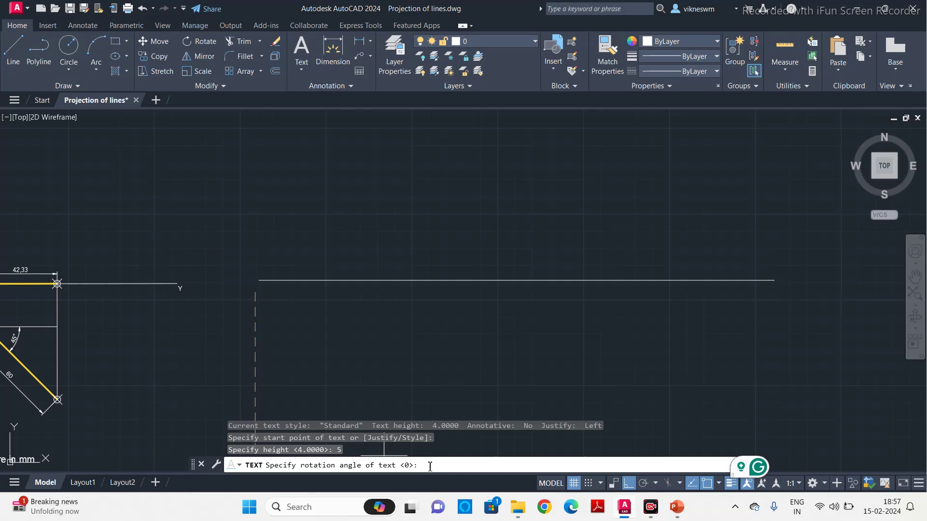
pyautogui.write('0')
pyautogui.press('Return')
pyautogui.write('X')
pyautogui.click(778, 291)
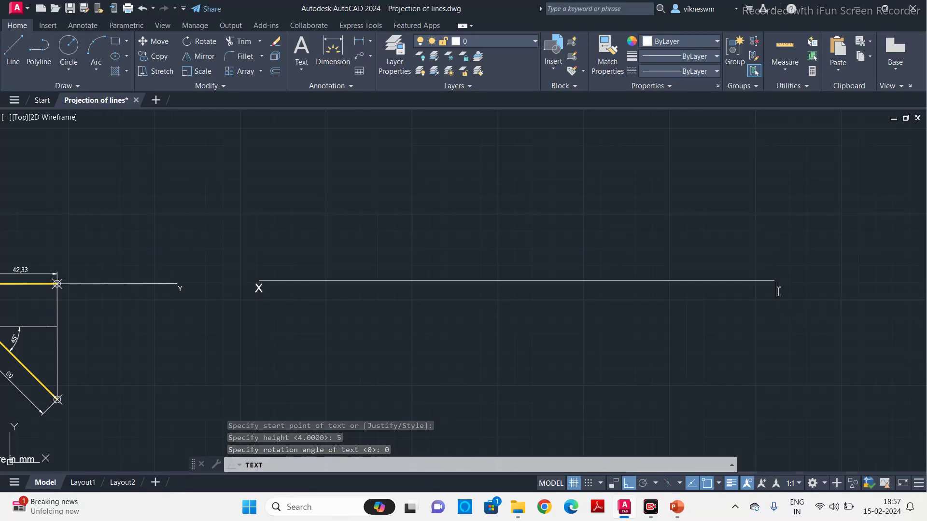
pyautogui.write('Y')
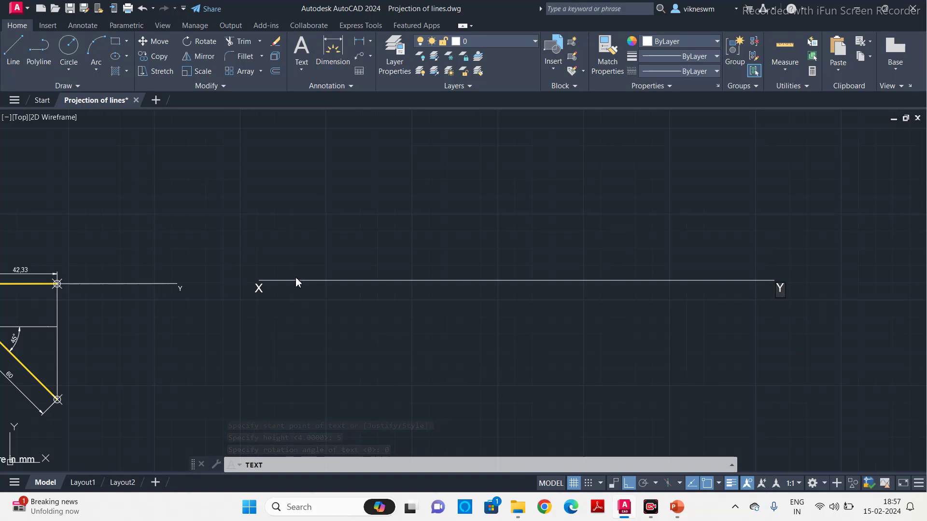
# Step: Add the plane labels VP above and HP below the XY line near its X end
pyautogui.click(275, 273)
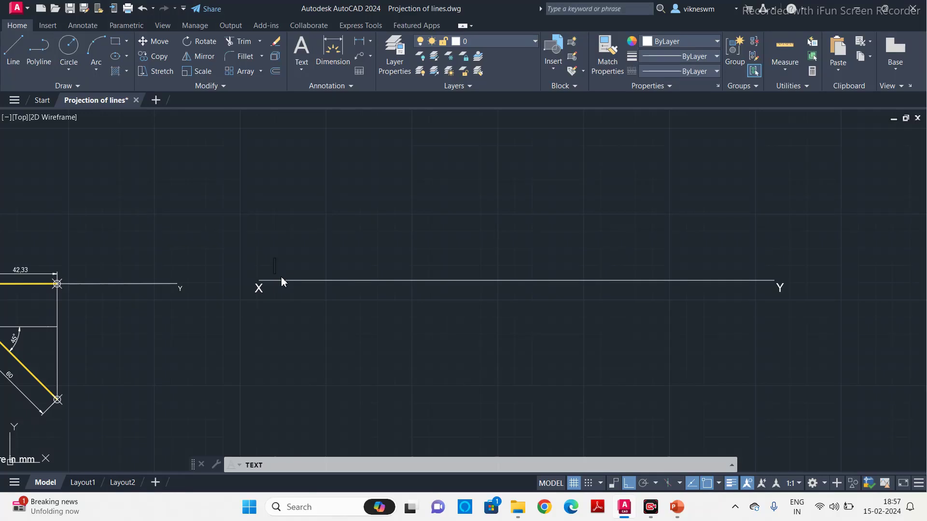
pyautogui.write('VP')
pyautogui.click(281, 293)
pyautogui.write('HP')
pyautogui.click(337, 309)
pyautogui.press('Return')
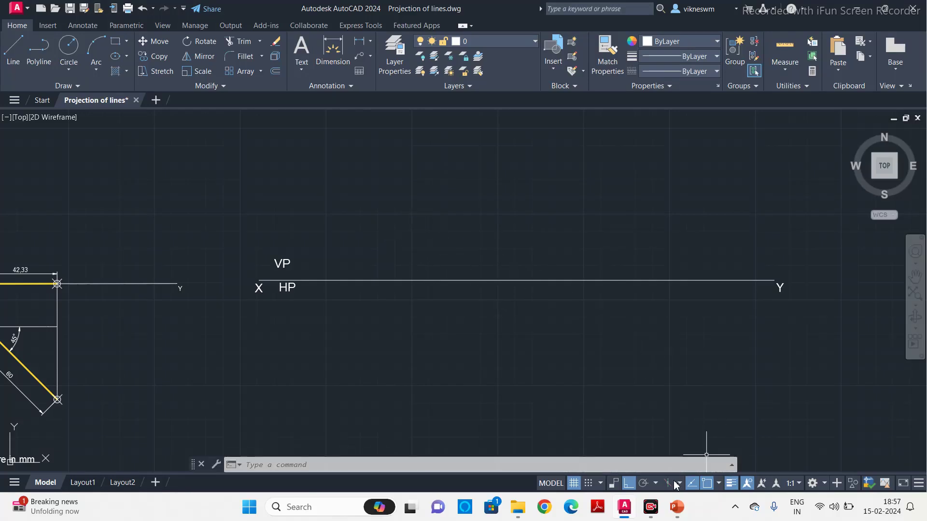
# Step: Check the problem slide in PowerPoint, and in AutoCAD draw a 15 mm vertical line upward from the XY line, right of the plane labels
pyautogui.click(678, 508)
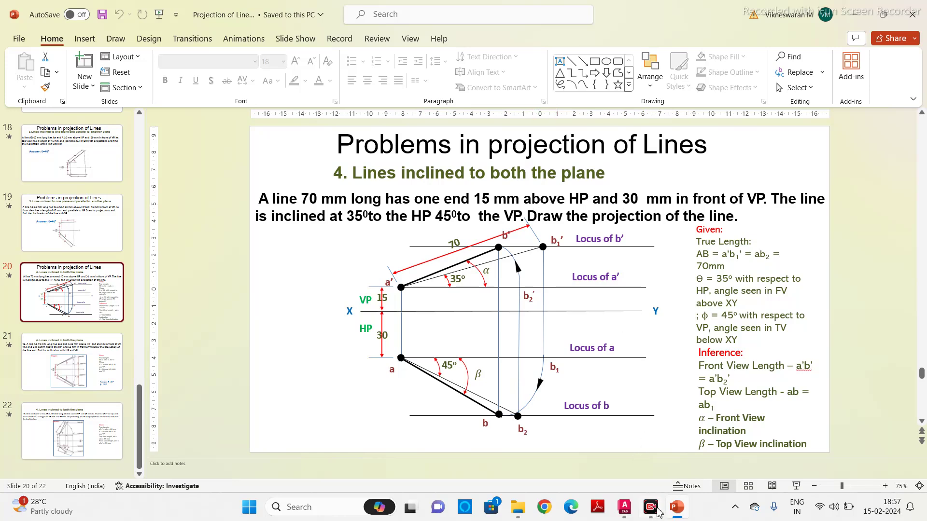
pyautogui.click(625, 507)
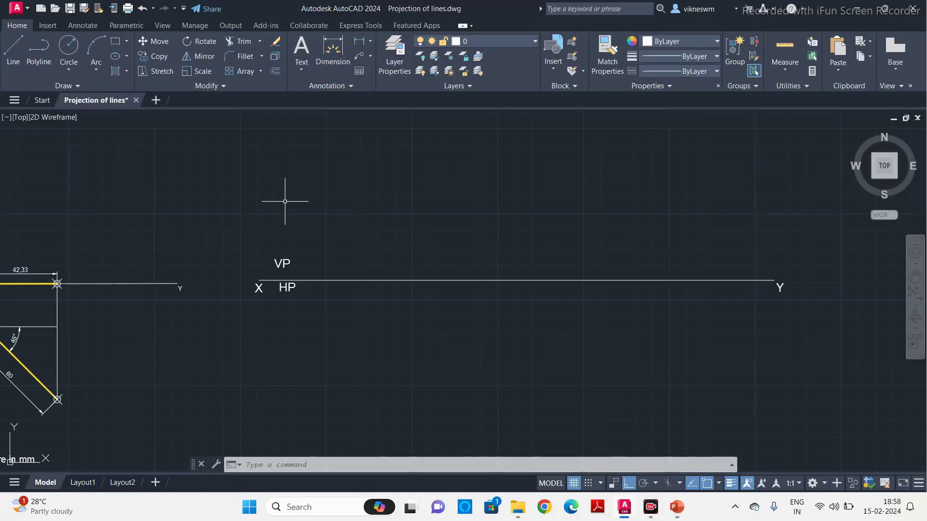
pyautogui.click(13, 49)
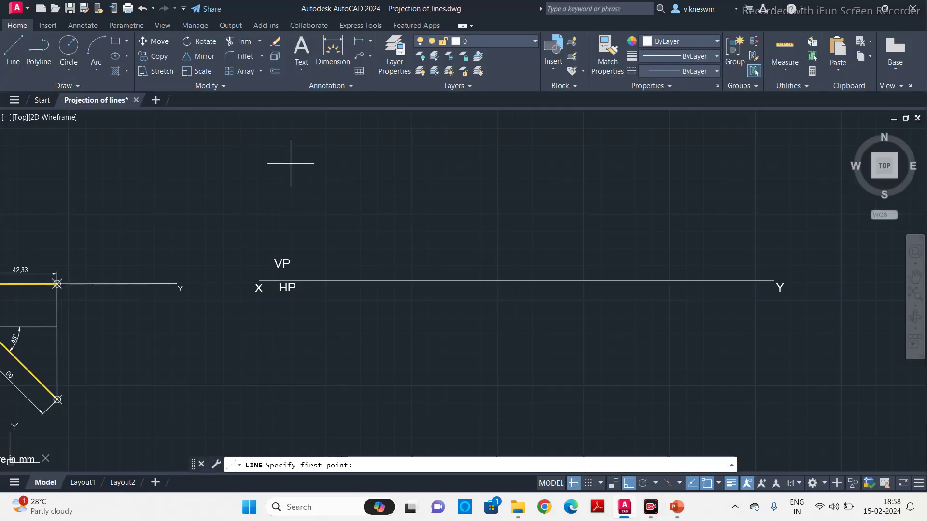
pyautogui.click(372, 281)
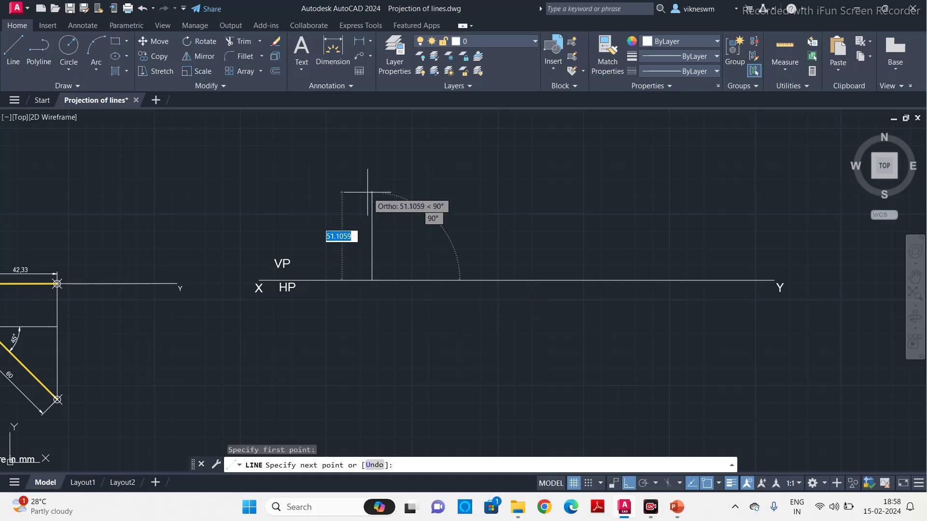
pyautogui.write('15')
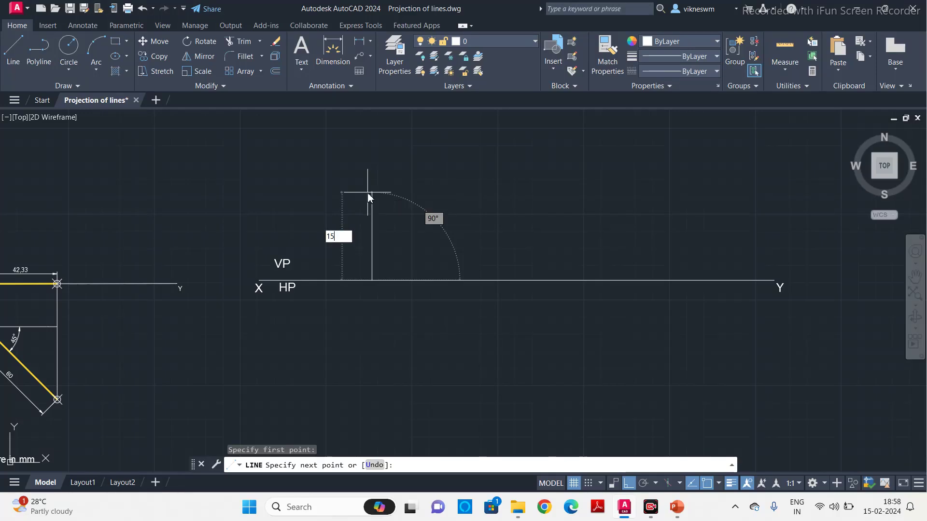
pyautogui.press('Return')
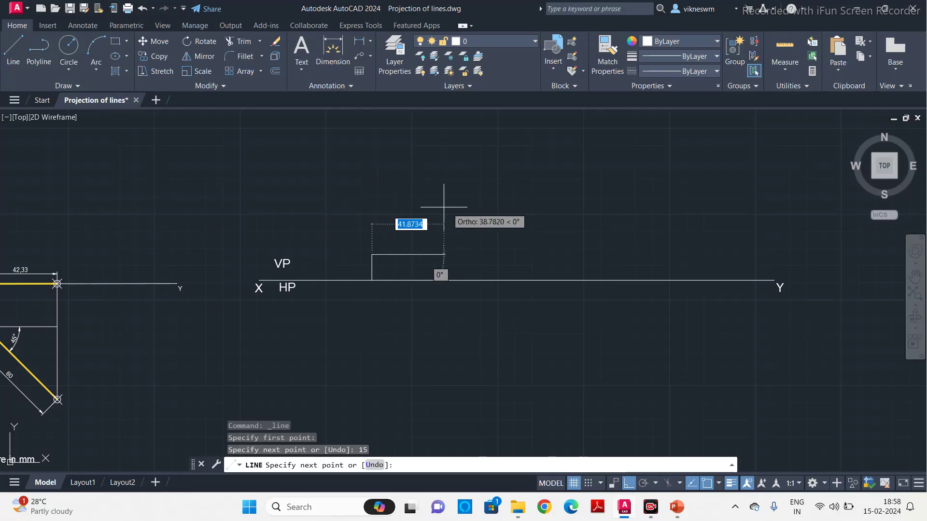
pyautogui.press('Escape')
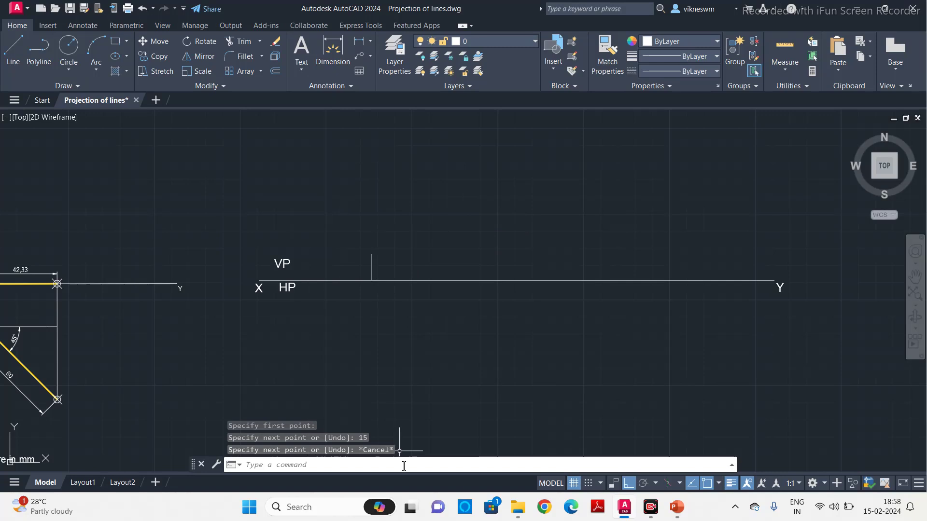
# Step: Place a point at the upper end of the 15 mm vertical line
pyautogui.write('poi')
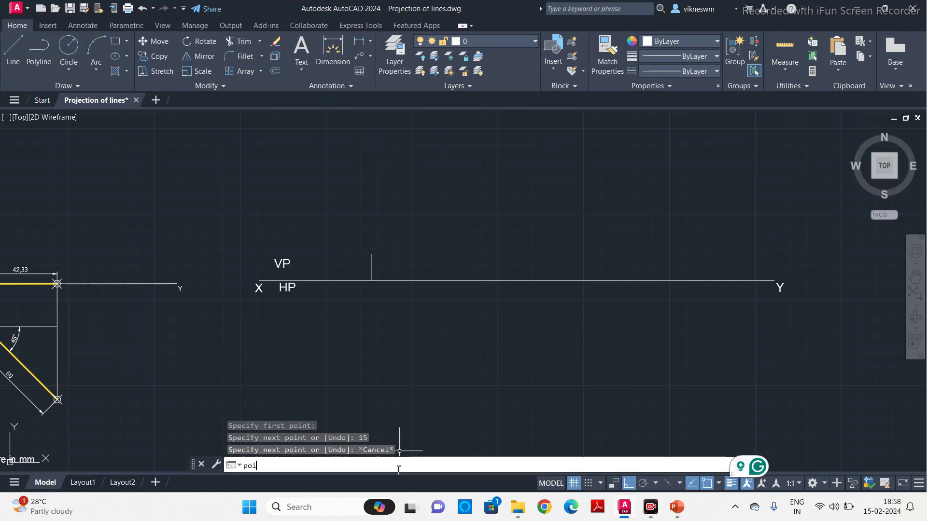
pyautogui.press('Return')
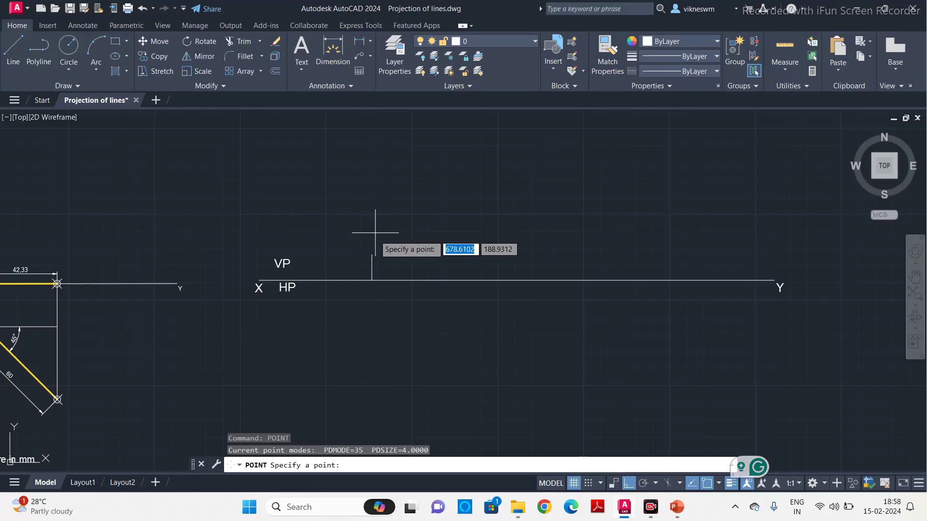
pyautogui.click(372, 255)
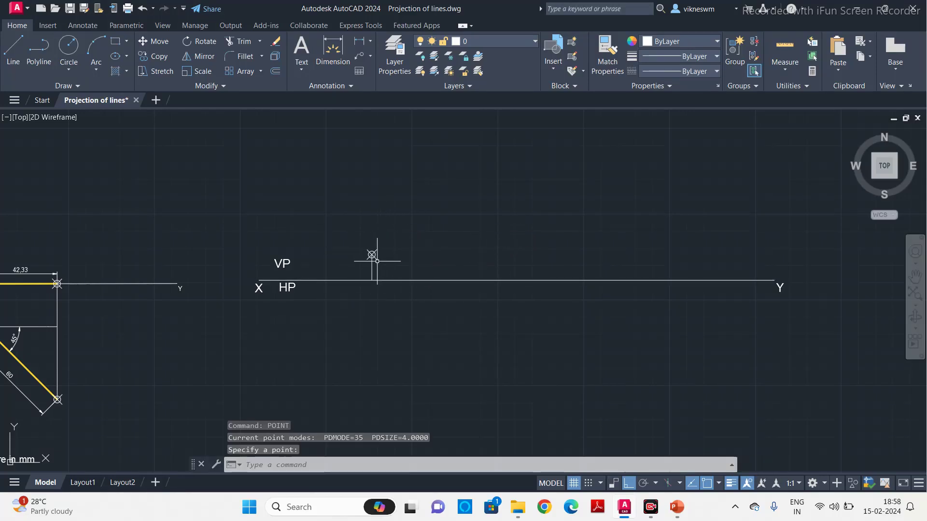
# Step: Check the problem slide in PowerPoint, and in AutoCAD draw a 30 mm vertical line downward from the foot of the 15 mm line
pyautogui.click(678, 509)
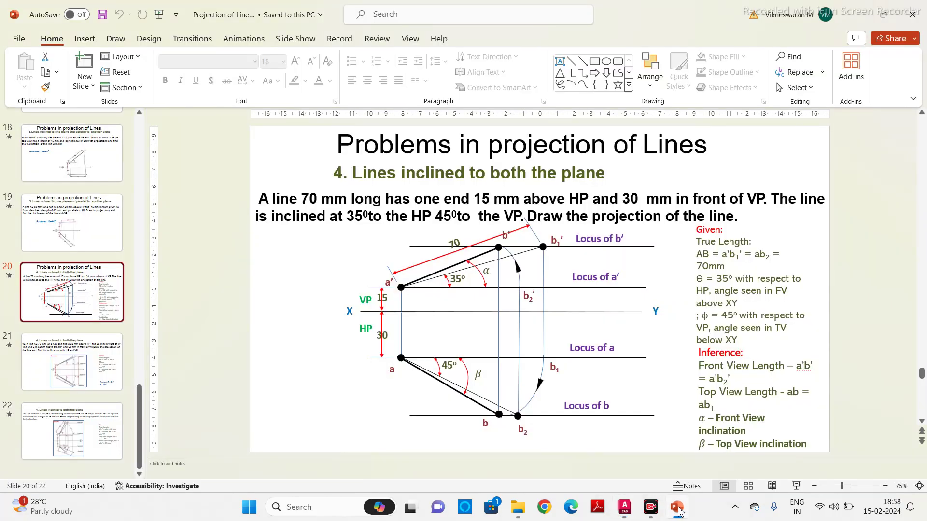
pyautogui.click(678, 509)
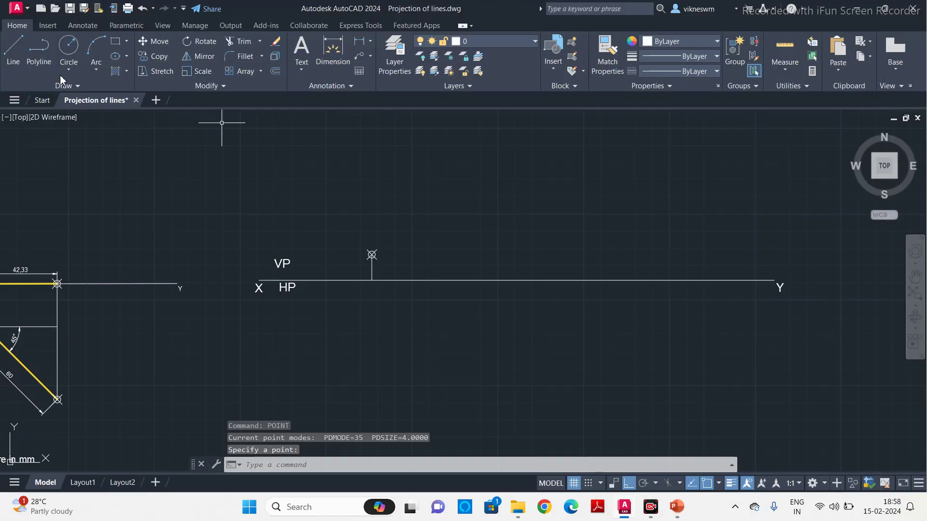
pyautogui.click(13, 51)
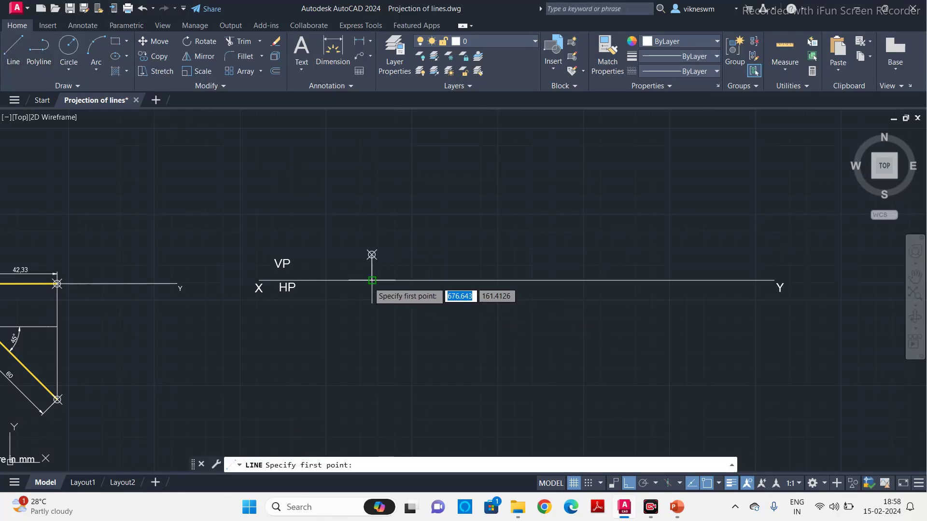
pyautogui.click(372, 280)
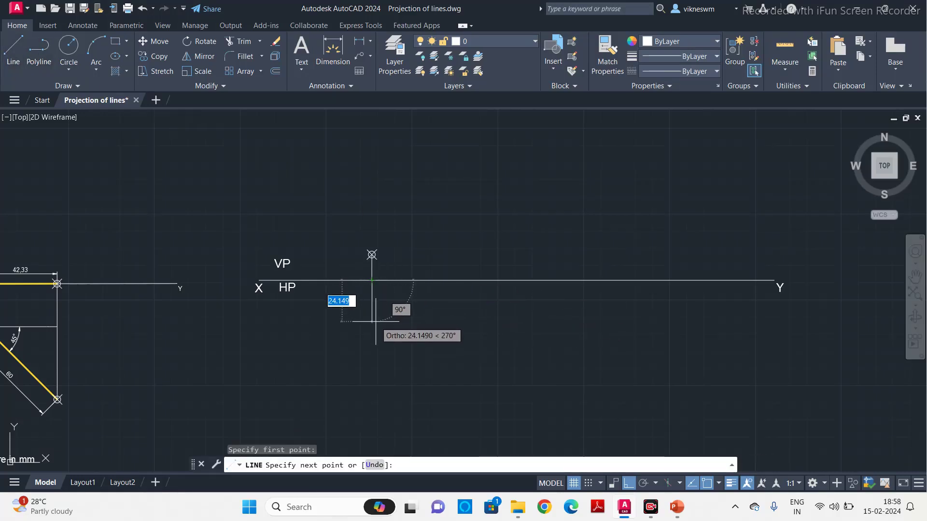
pyautogui.write('30')
pyautogui.press('Return')
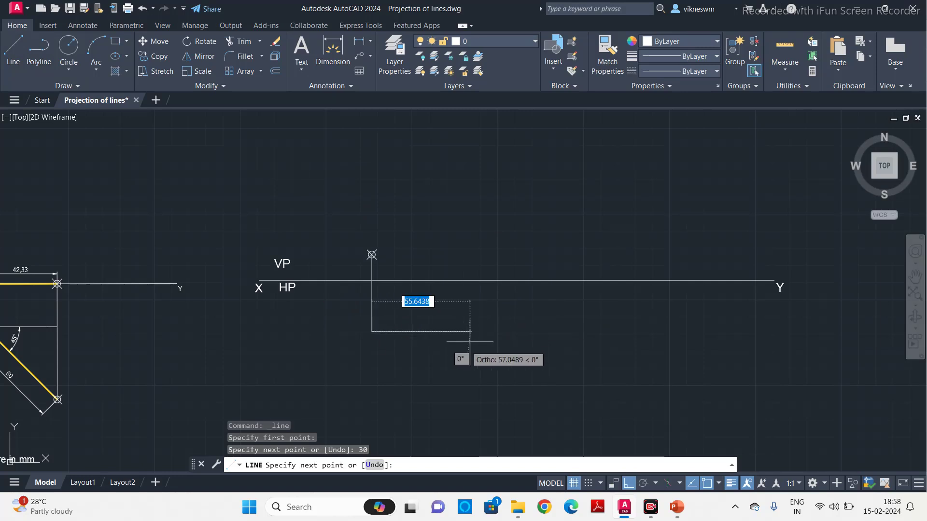
# Step: Place a point at the lower end of the 30 mm vertical line
pyautogui.press('Escape')
pyautogui.write('poi')
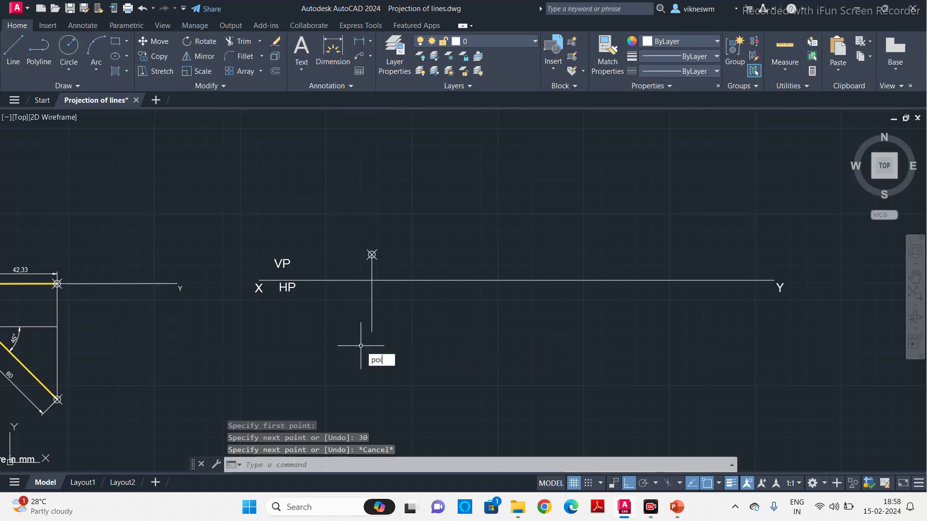
pyautogui.press('Return')
pyautogui.click(372, 332)
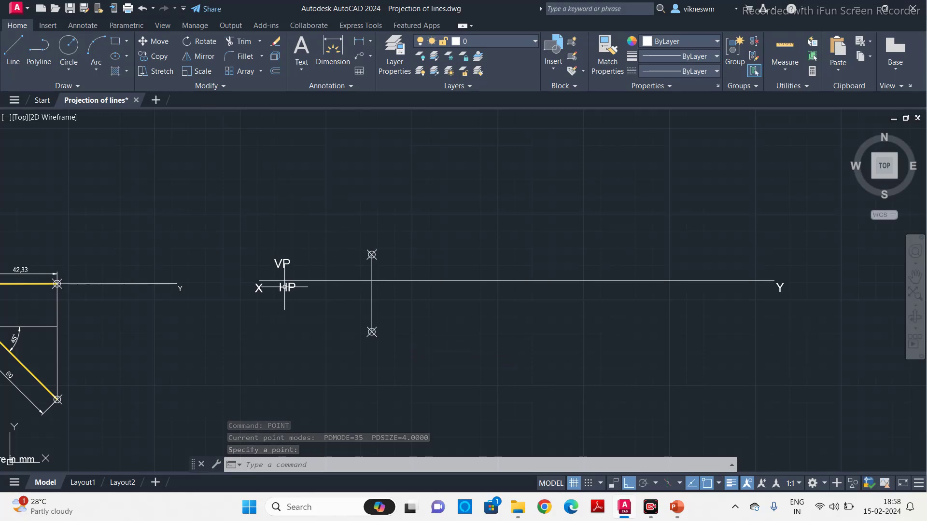
# Step: Copy the X label twice, placing one copy beside the point above the XY line and one beside the point below it
pyautogui.click(255, 289)
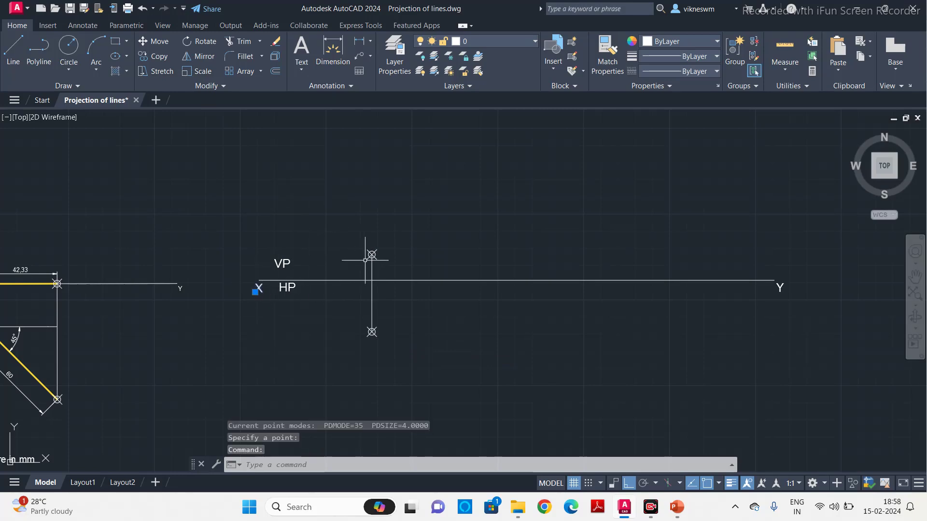
pyautogui.hotkey('ctrl', 'c')
pyautogui.hotkey('ctrl', 'v')
pyautogui.click(352, 261)
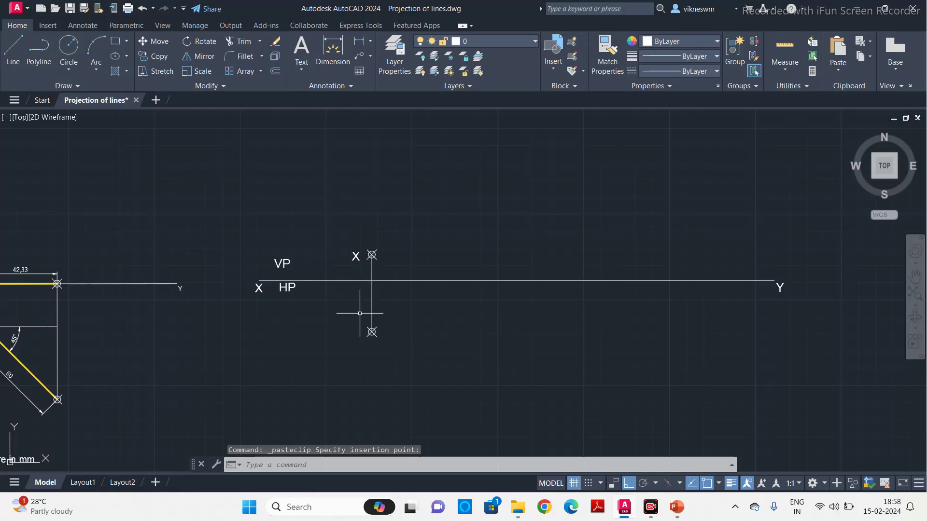
pyautogui.hotkey('ctrl', 'v')
pyautogui.click(352, 336)
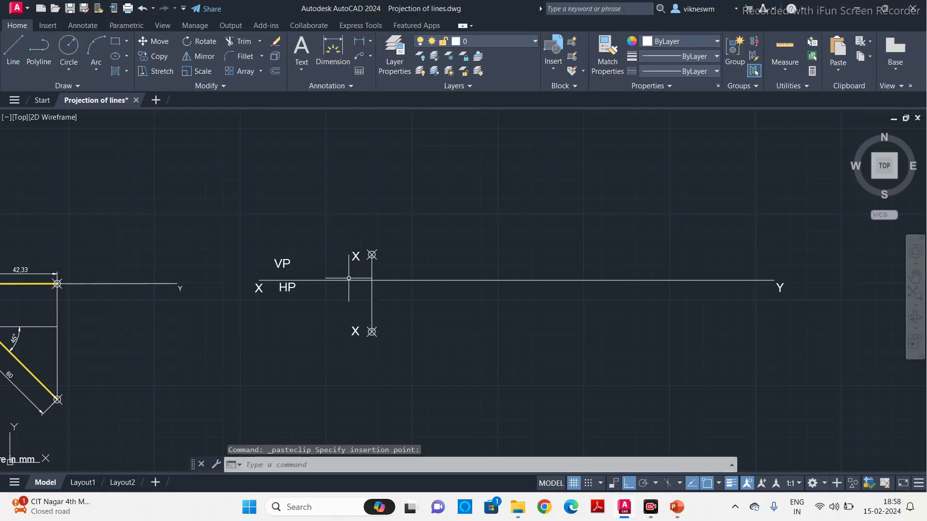
# Step: Change the upper copied label to a and the lower one to a', and check the problem slide in PowerPoint
pyautogui.click(357, 257)
pyautogui.doubleClick(355, 257)
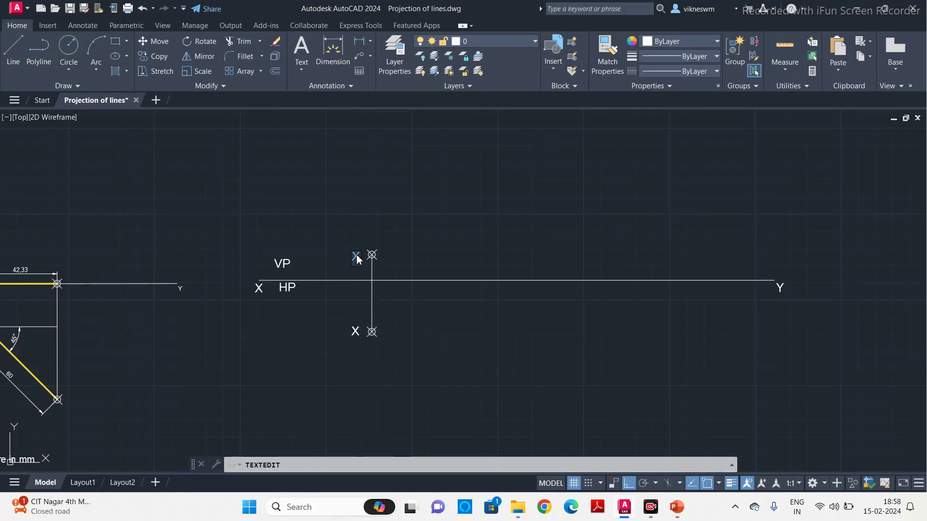
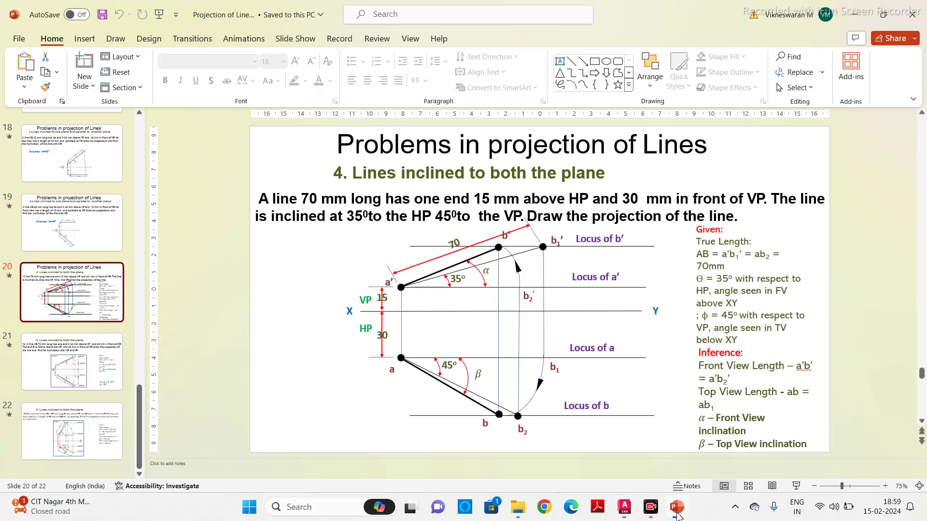
pyautogui.click(678, 514)
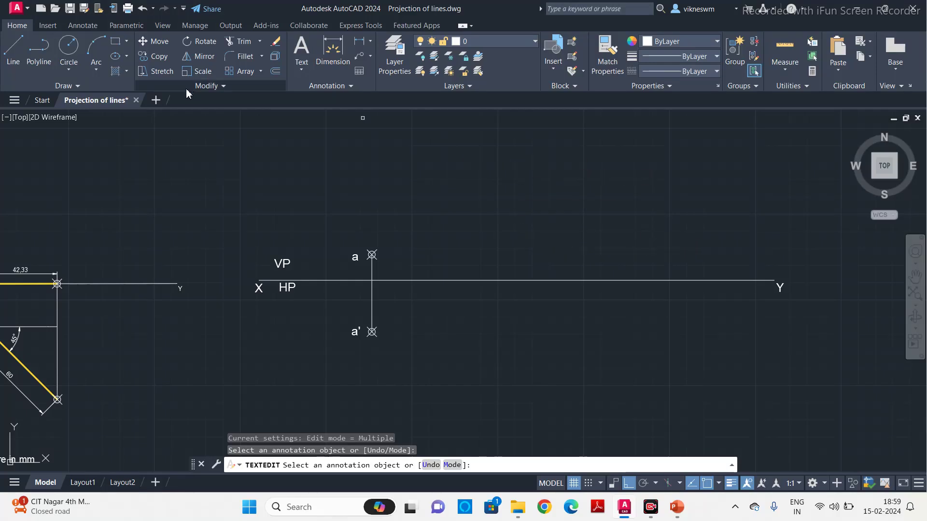
# Step: With ortho off, draw a 70 mm line from point a upward at 35°, checking the length and angle on the PowerPoint slide
pyautogui.click(13, 47)
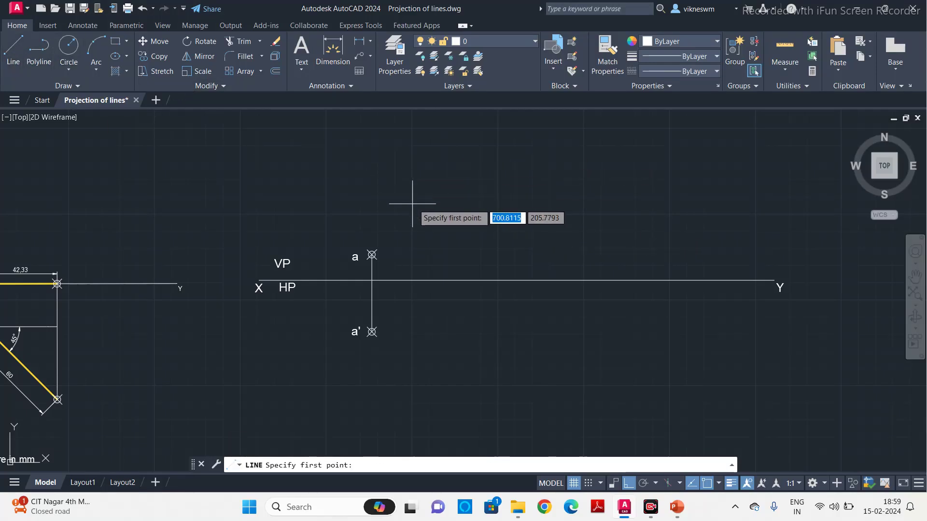
pyautogui.click(372, 254)
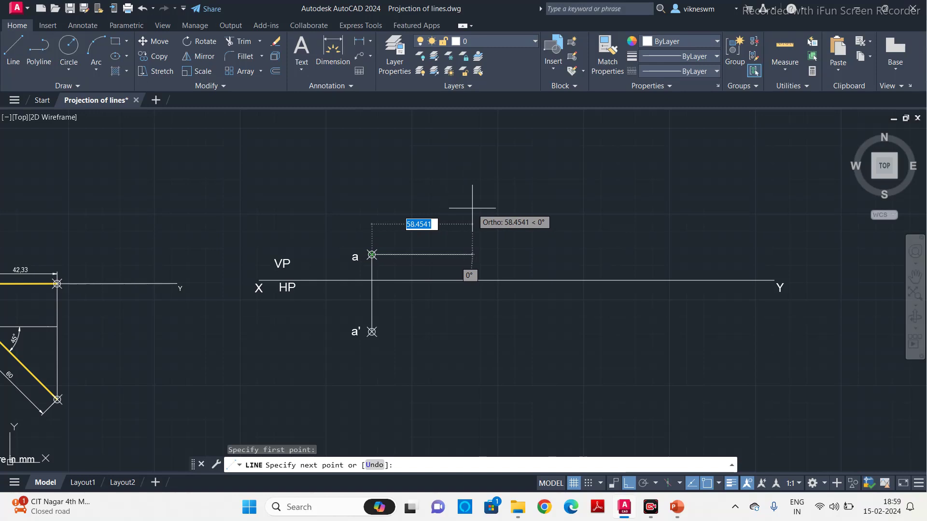
pyautogui.press('F8')
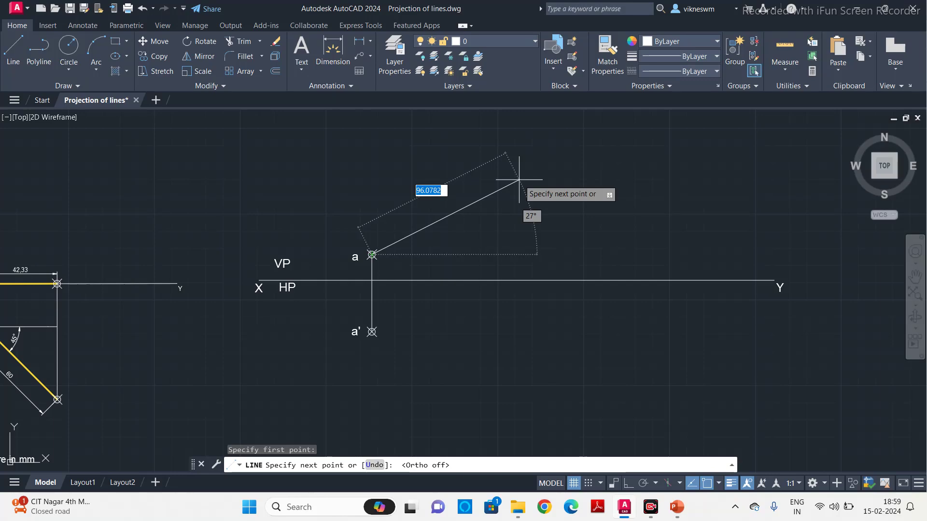
pyautogui.click(677, 508)
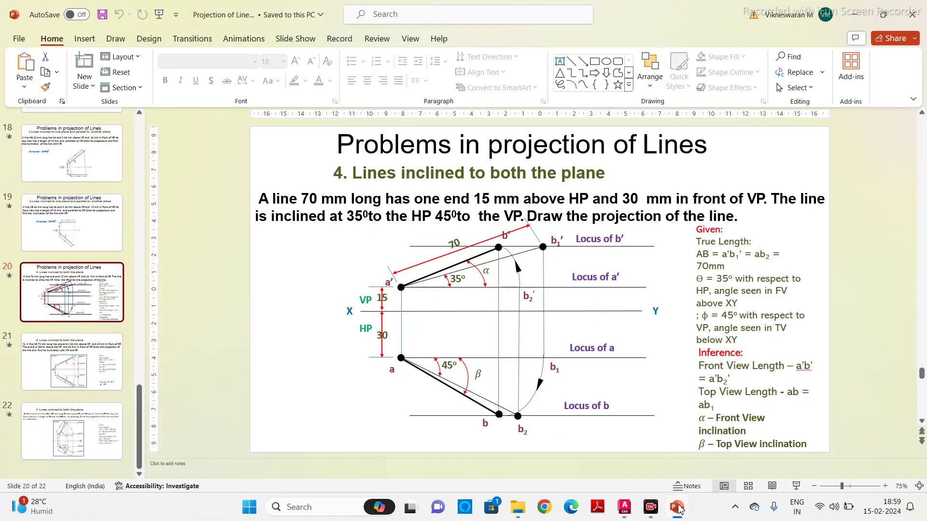
pyautogui.click(677, 508)
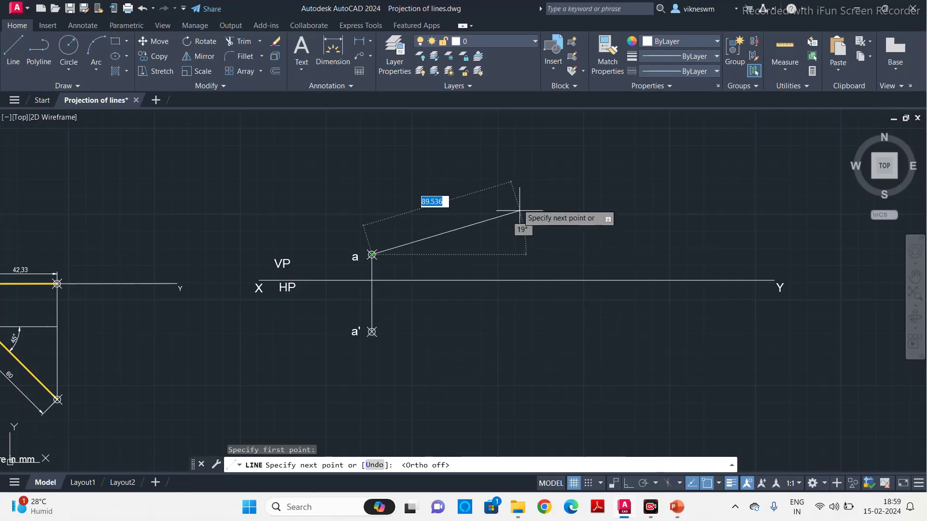
pyautogui.write('70')
pyautogui.press('Tab')
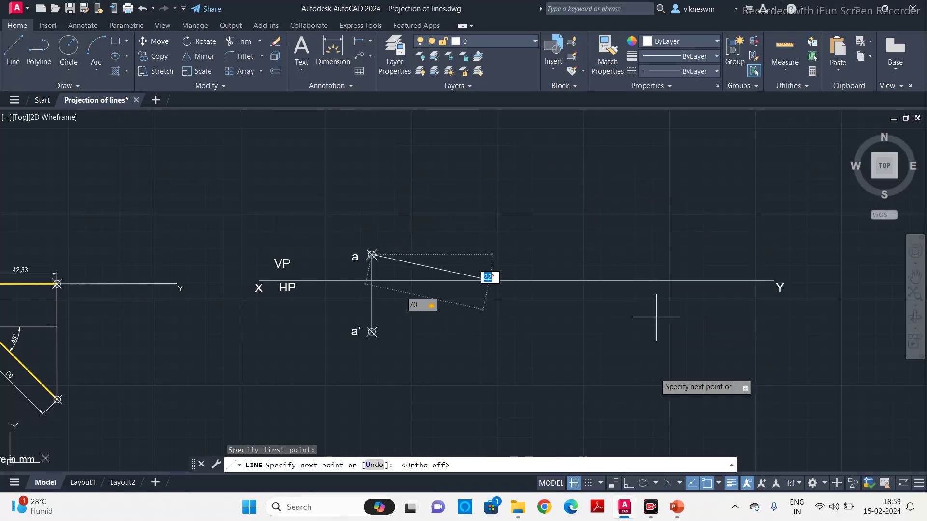
pyautogui.click(682, 513)
pyautogui.click(682, 513)
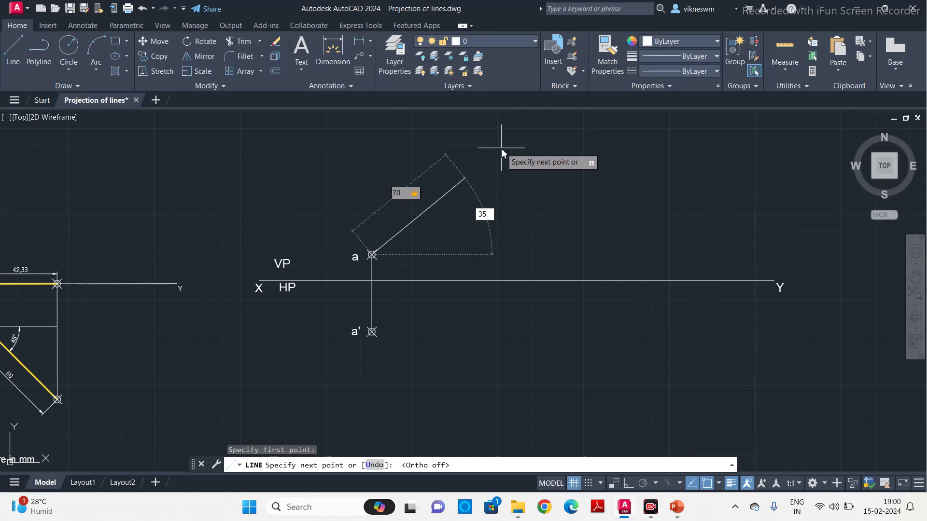
pyautogui.press('Return')
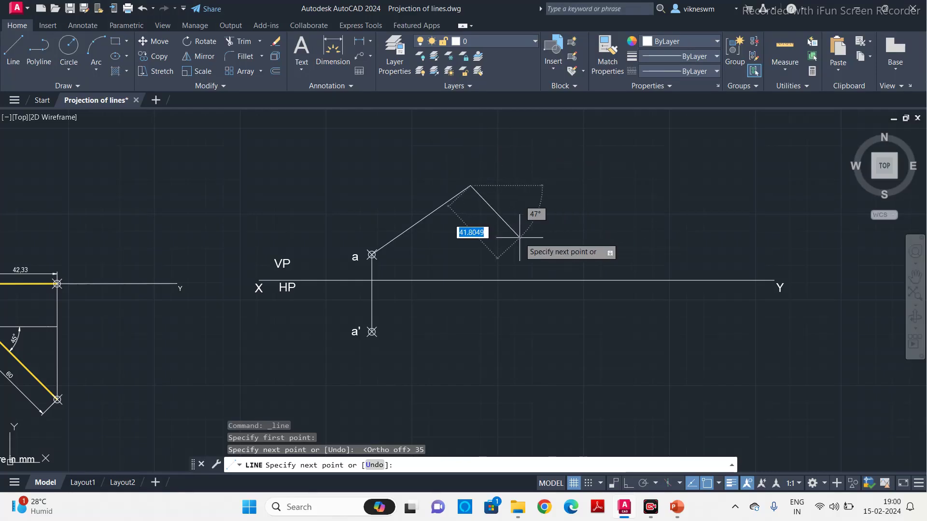
pyautogui.press('Escape')
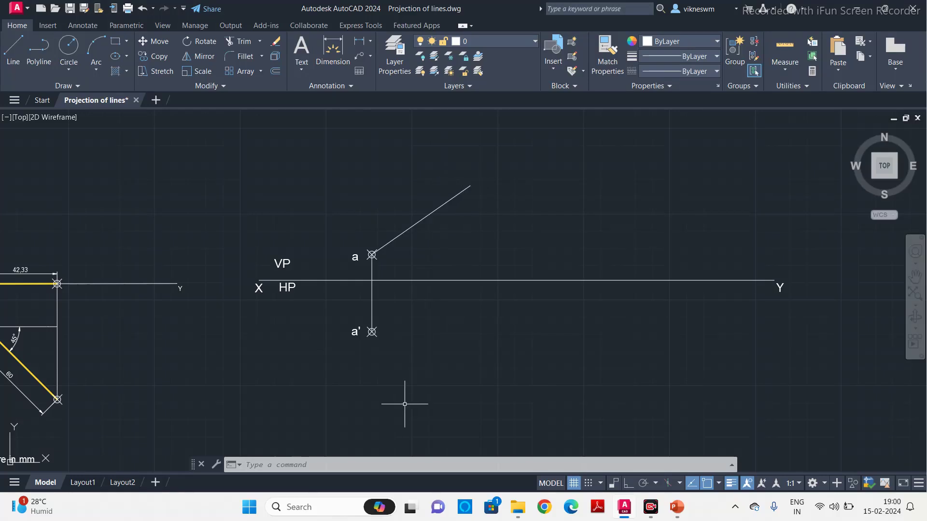
# Step: Place a point at the upper end of the 35° inclined line
pyautogui.click(384, 469)
pyautogui.write('PO')
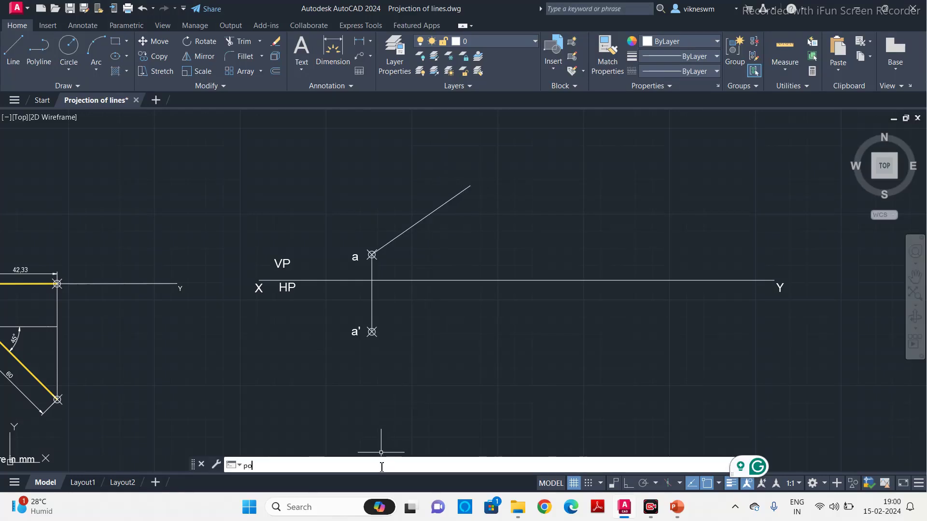
pyautogui.write('int')
pyautogui.press('Return')
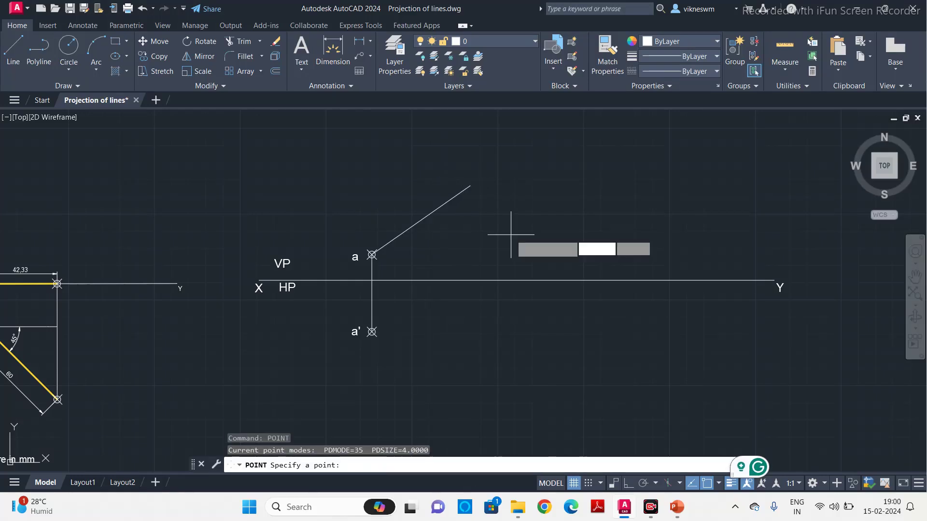
pyautogui.click(470, 185)
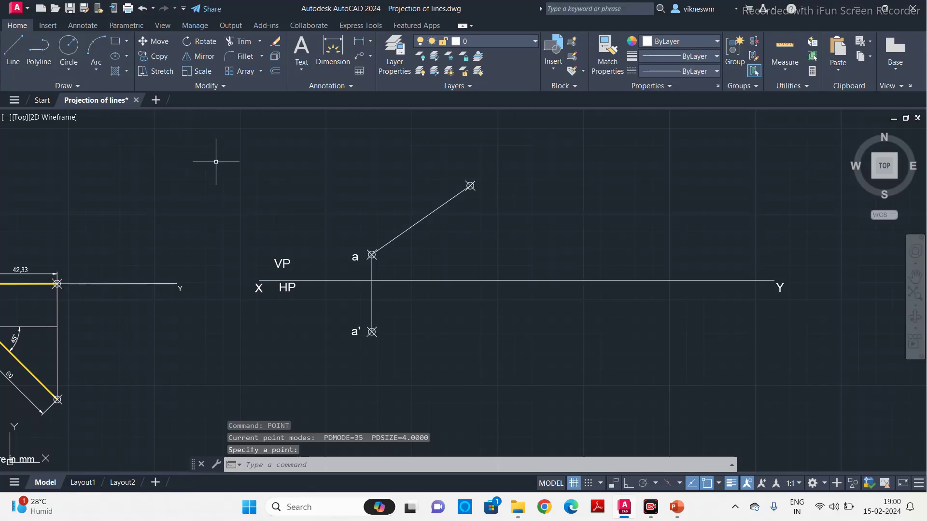
# Step: Check the problem slide in PowerPoint, and in AutoCAD draw a 70 mm line from point a' downward at 45°
pyautogui.click(678, 508)
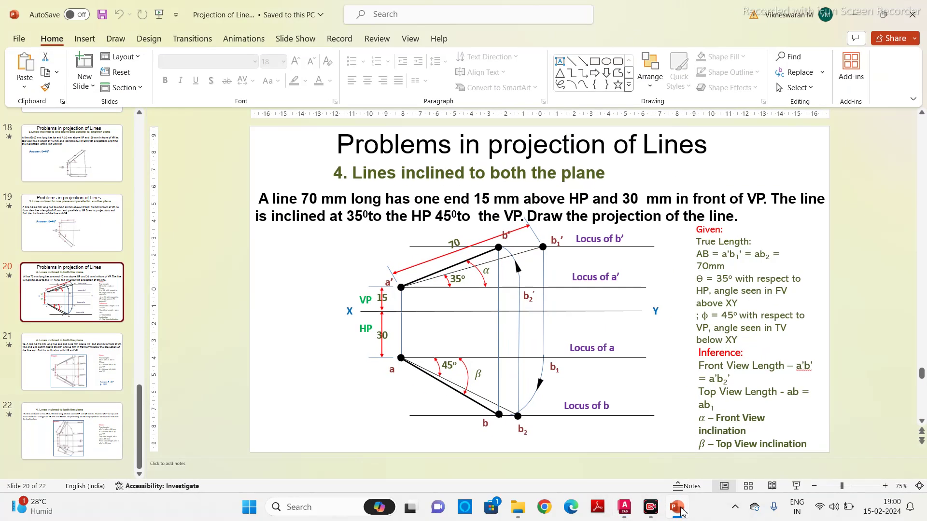
pyautogui.click(678, 508)
pyautogui.press('Return')
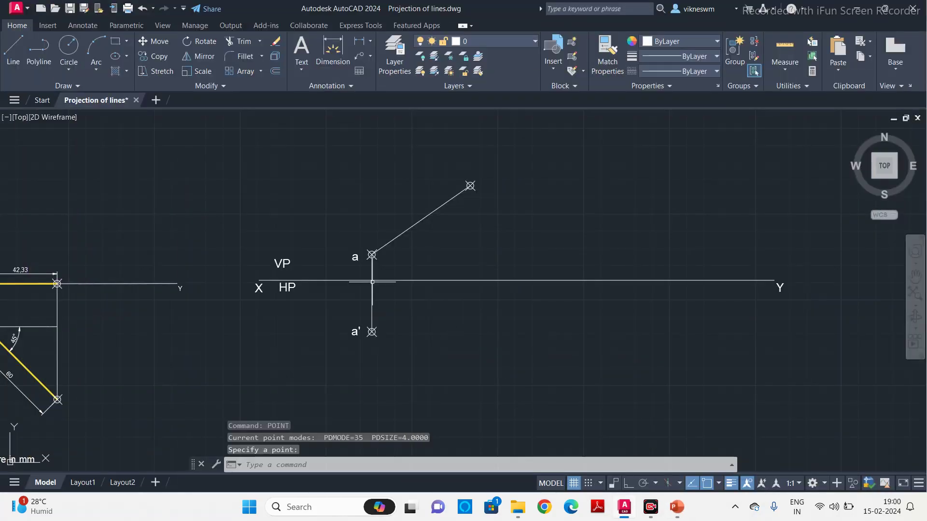
pyautogui.click(11, 46)
pyautogui.moveTo(454, 355); pyautogui.dragTo(449, 314, button='middle')
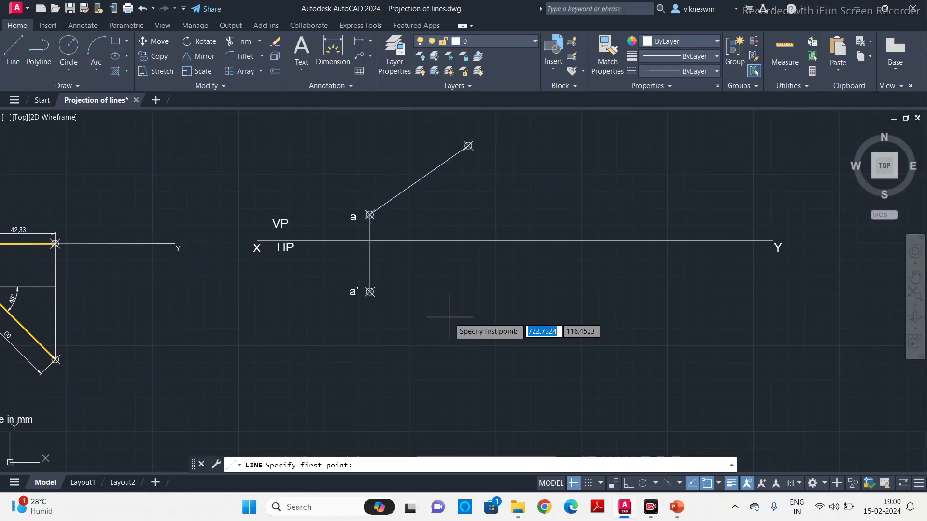
pyautogui.click(370, 291)
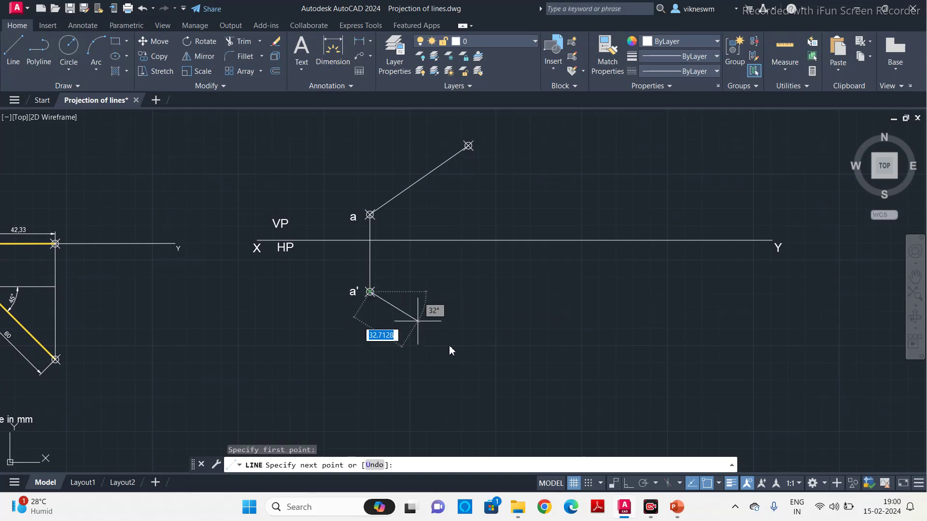
pyautogui.write('70')
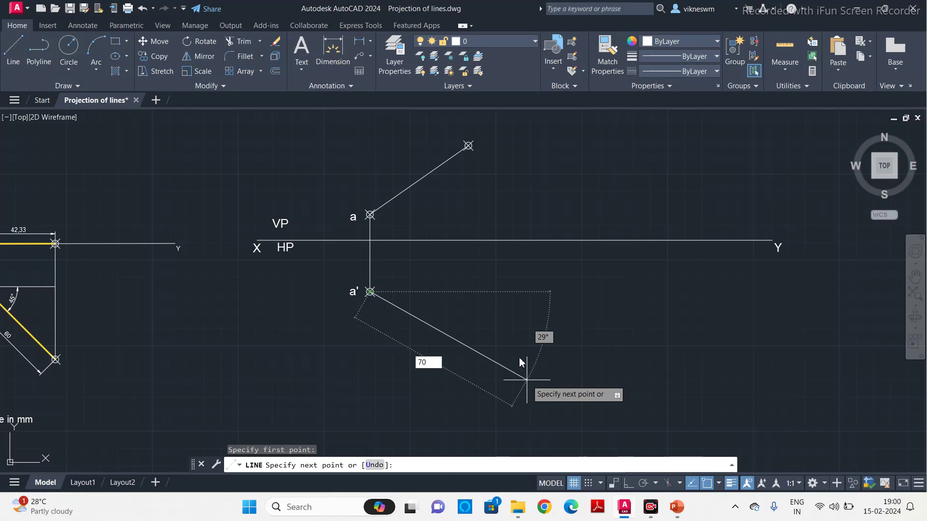
pyautogui.press('Tab')
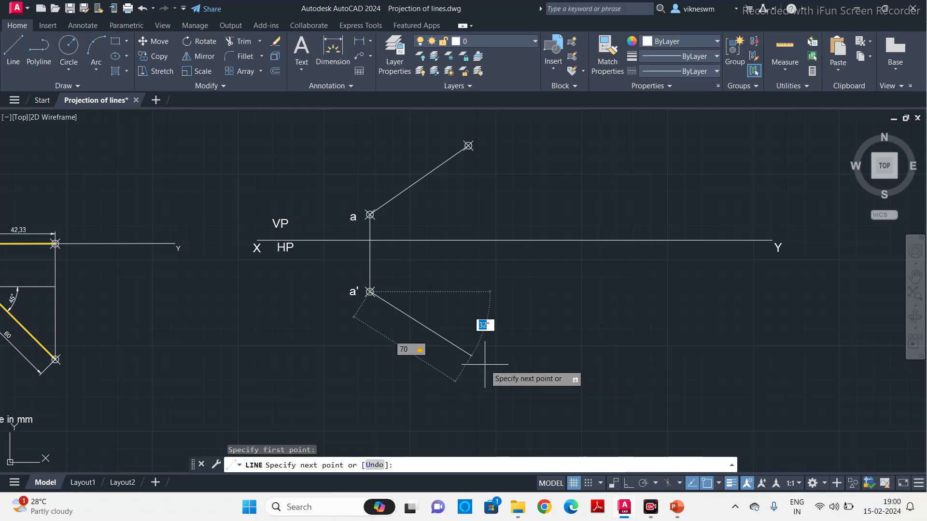
pyautogui.write('45')
pyautogui.press('Return')
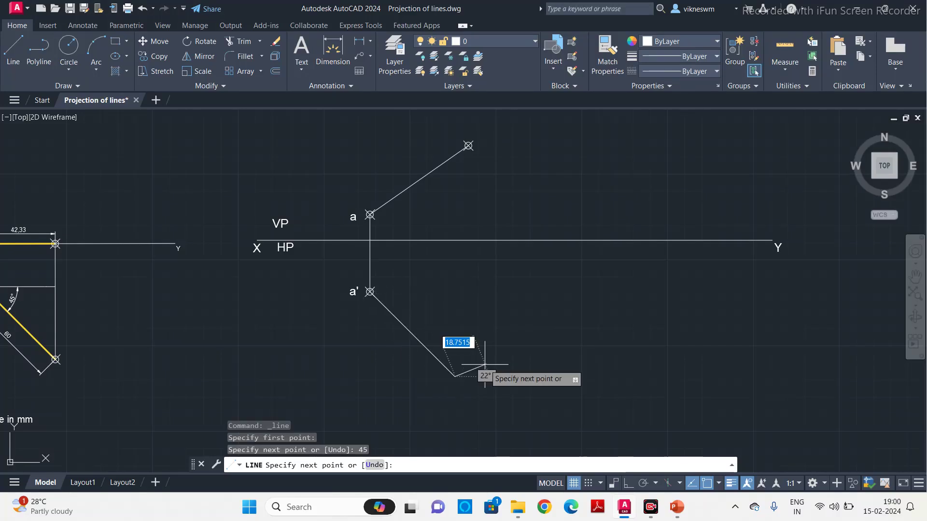
pyautogui.press('Escape')
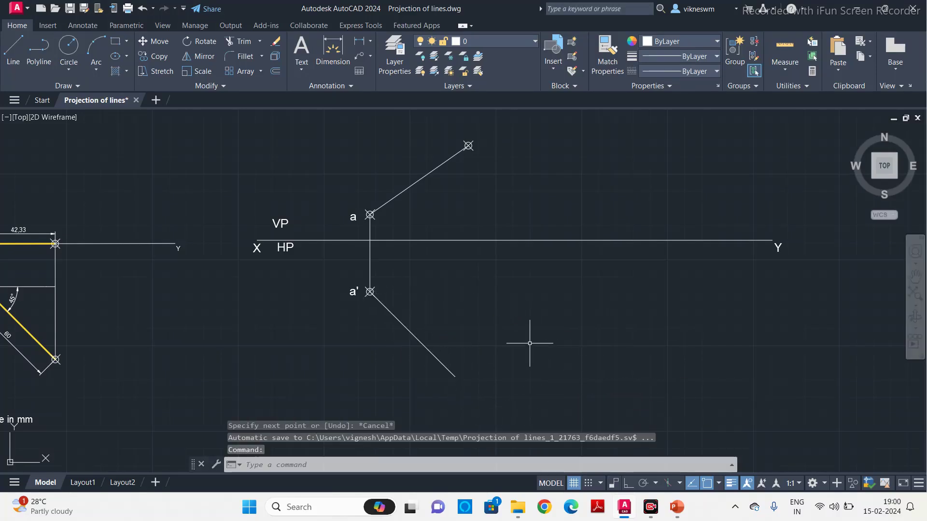
# Step: Place a point at the lower end of the 45° inclined line
pyautogui.write('point')
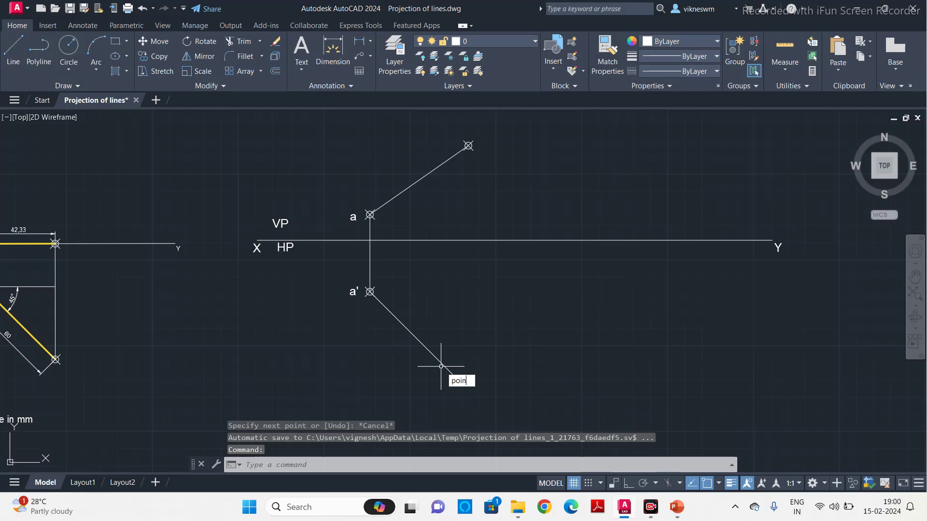
pyautogui.press('Return')
pyautogui.click(455, 376)
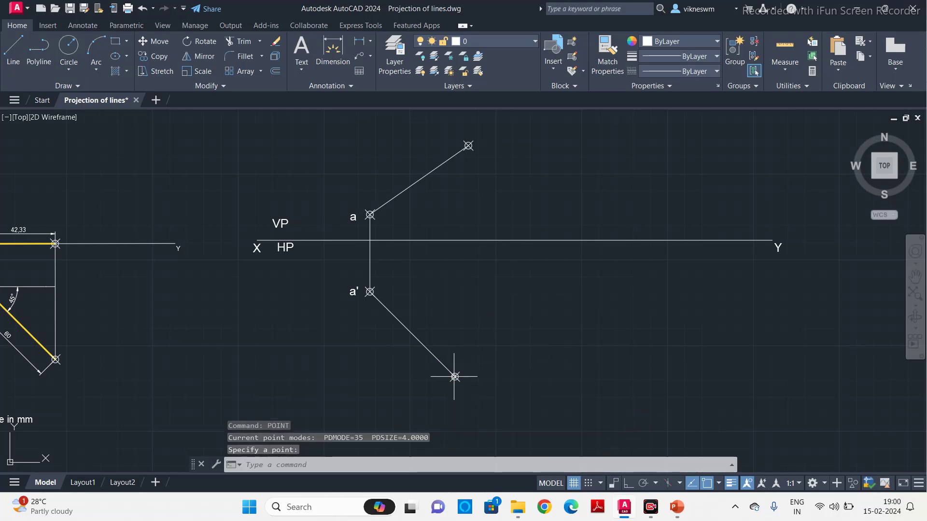
pyautogui.press('Return')
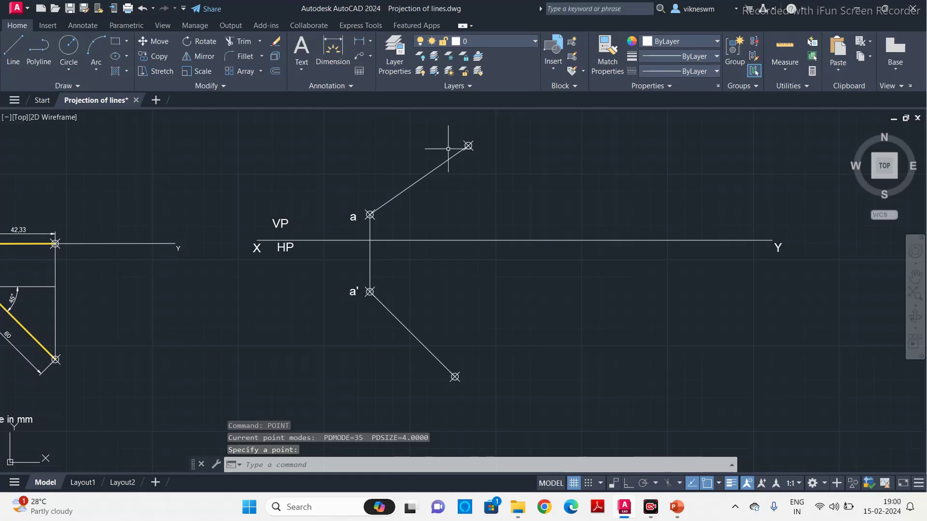
# Step: Copy the a label to the upper end of the 35° line and position it just above the point
pyautogui.click(468, 146)
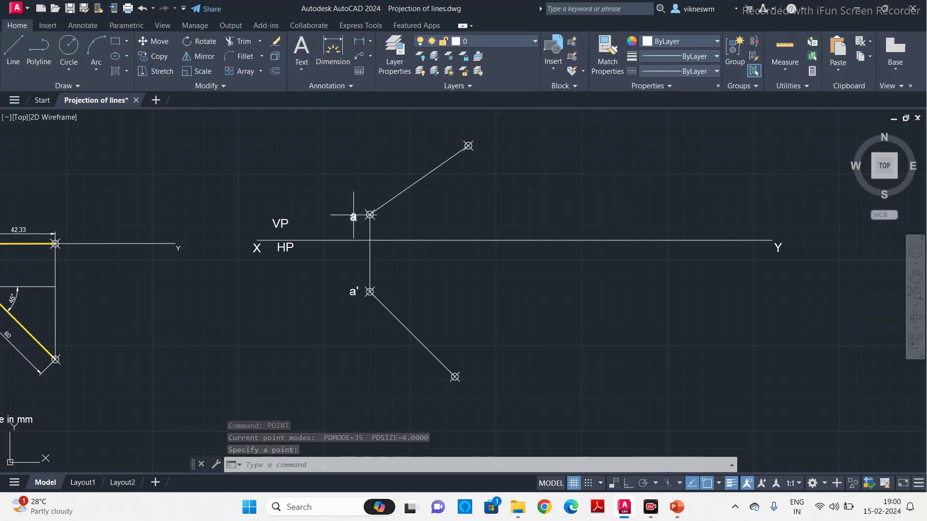
pyautogui.click(370, 215)
pyautogui.hotkey('ctrl', 'v')
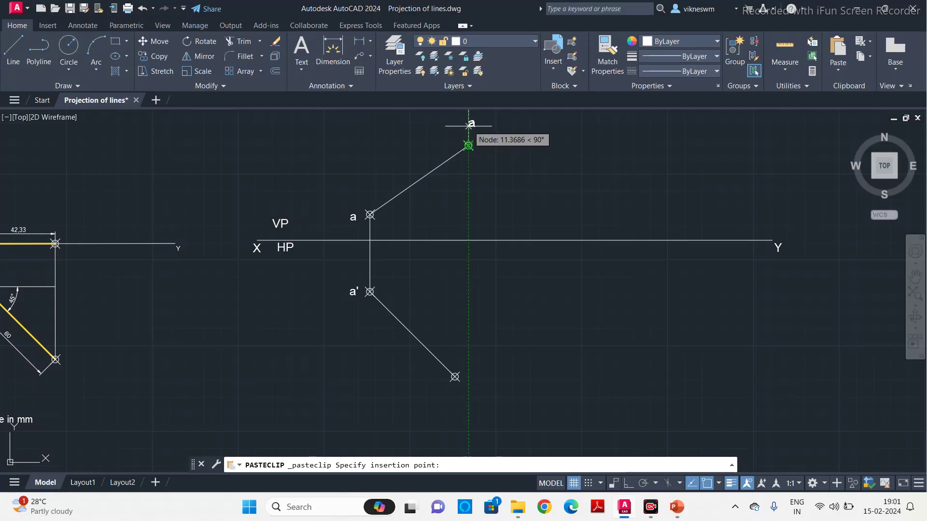
pyautogui.click(445, 135)
pyautogui.click(443, 135)
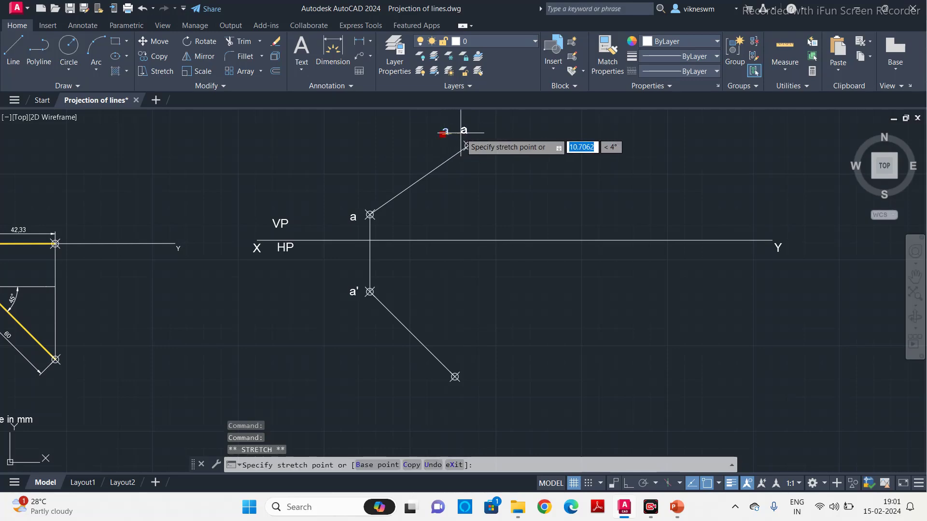
pyautogui.click(467, 133)
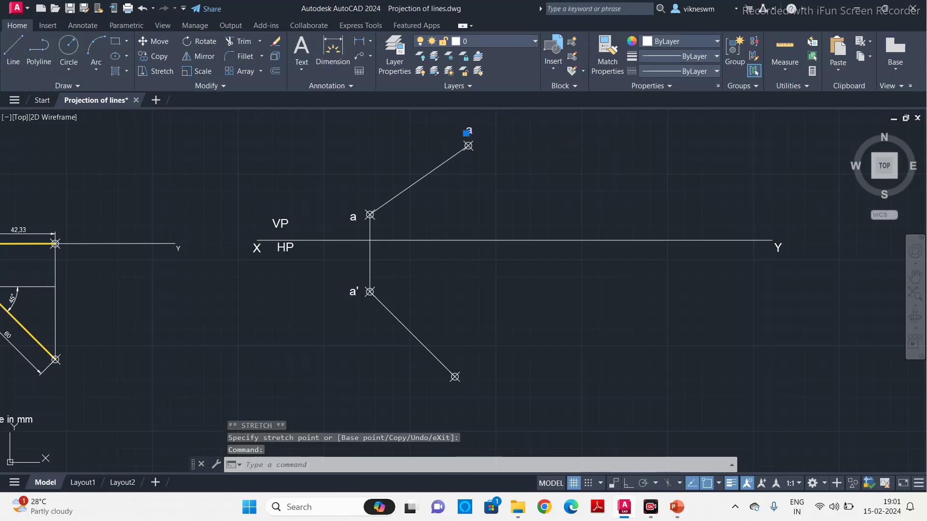
# Step: Change the label above the 35° line's upper end to b, and add a b' label below the 45° line's lower end
pyautogui.doubleClick(468, 132)
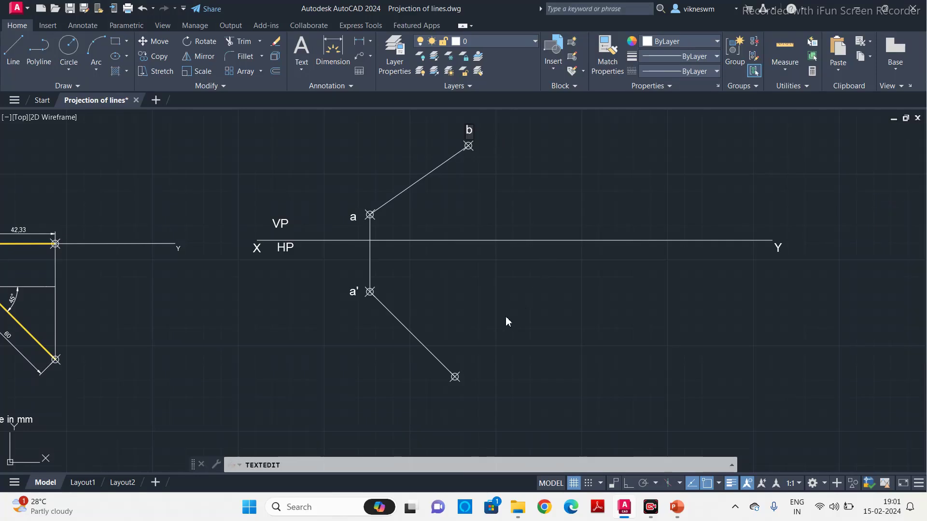
pyautogui.click(467, 381)
pyautogui.hotkey('ctrl', 'v')
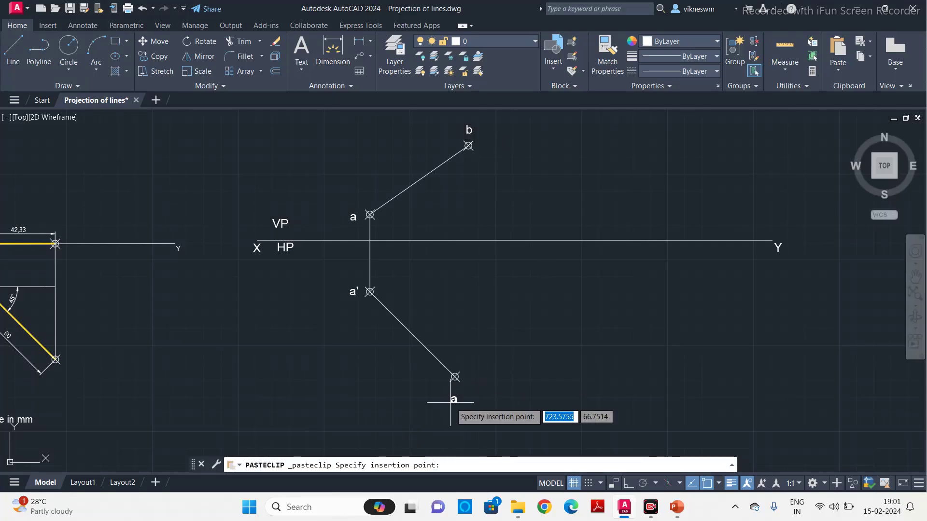
pyautogui.click(452, 397)
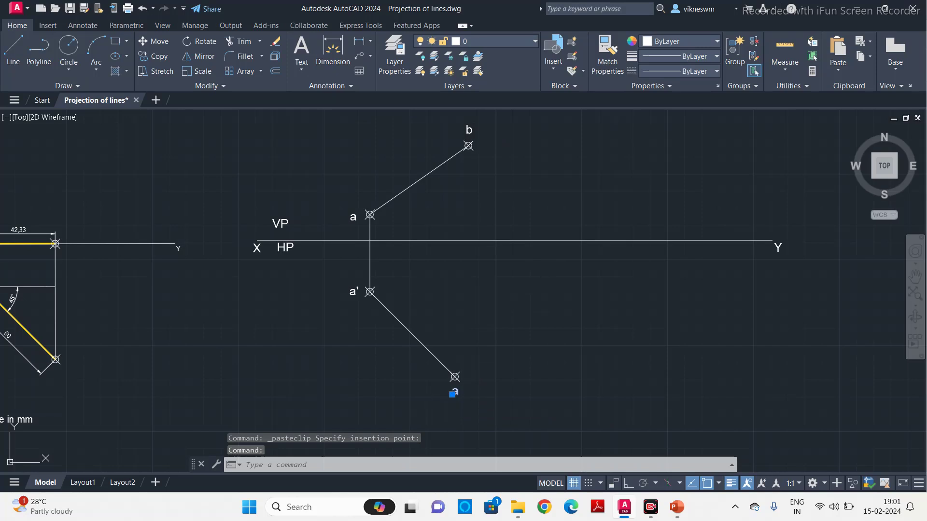
pyautogui.doubleClick(456, 393)
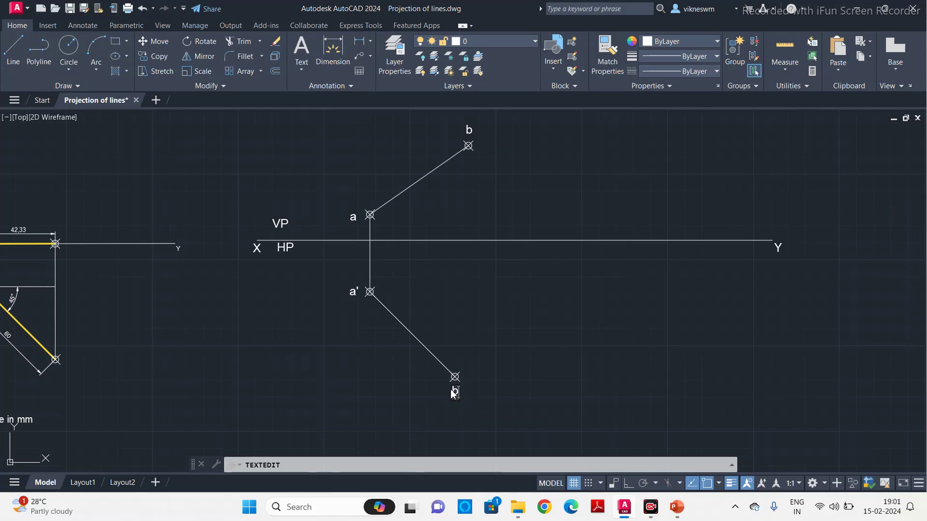
pyautogui.write("b'")
pyautogui.click(500, 383)
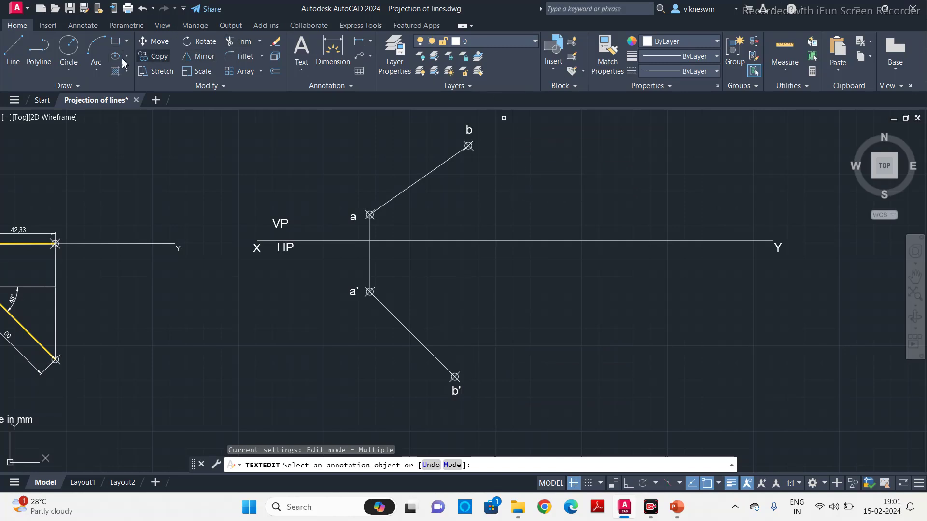
# Step: With Ortho on, draw a horizontal locus line from point b to the right, ending short of Y
pyautogui.click(23, 50)
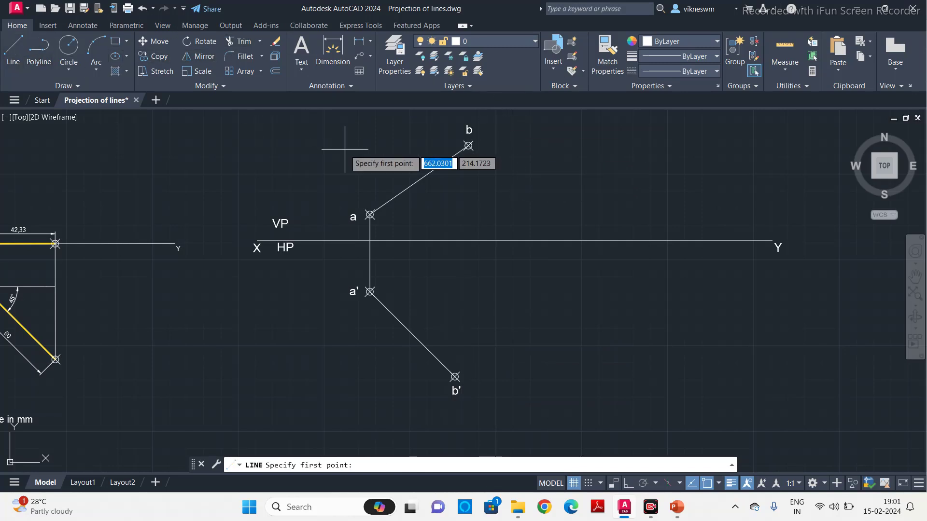
pyautogui.click(468, 145)
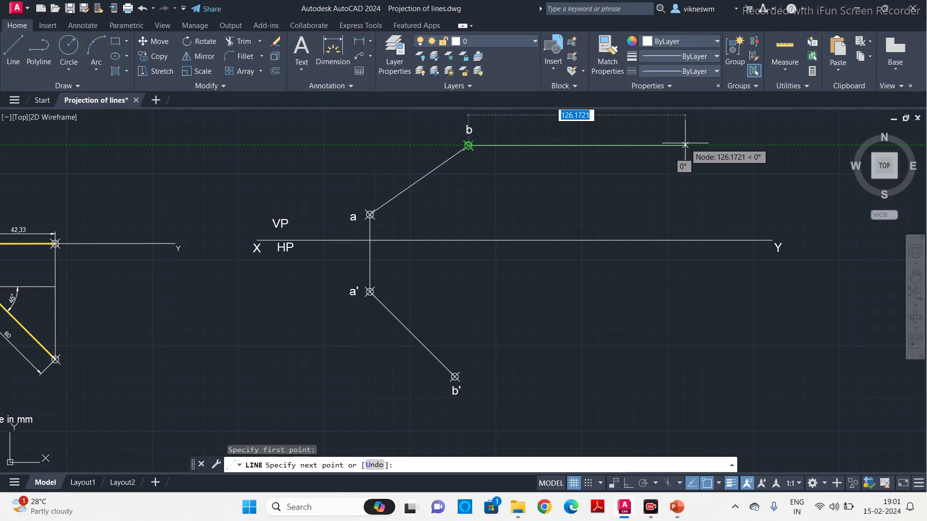
pyautogui.press('F8')
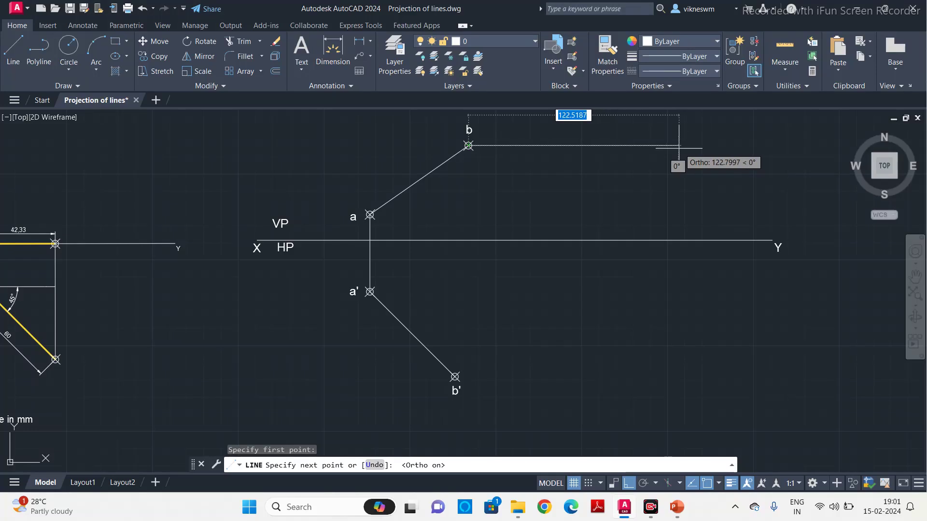
pyautogui.click(702, 145)
pyautogui.press('Escape')
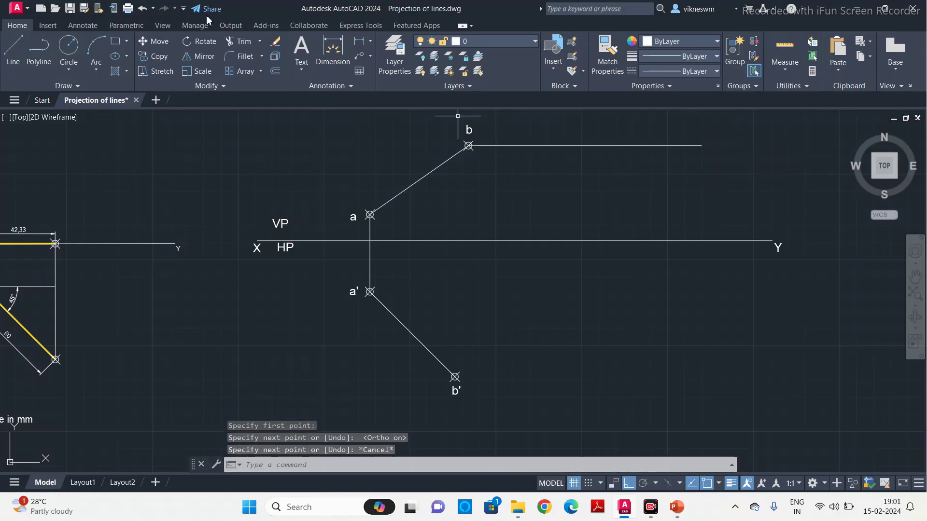
# Step: Draw a horizontal line from point b to the left, reaching almost above X
pyautogui.click(23, 57)
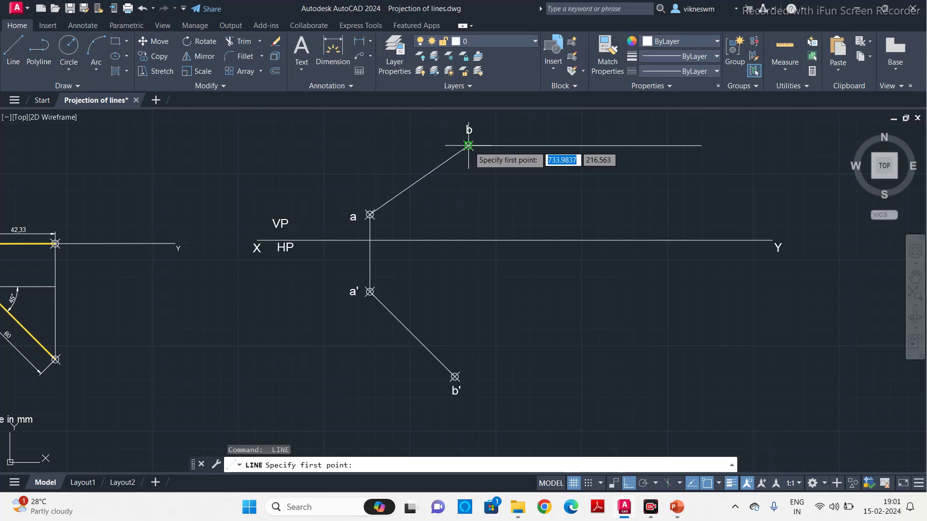
pyautogui.click(265, 144)
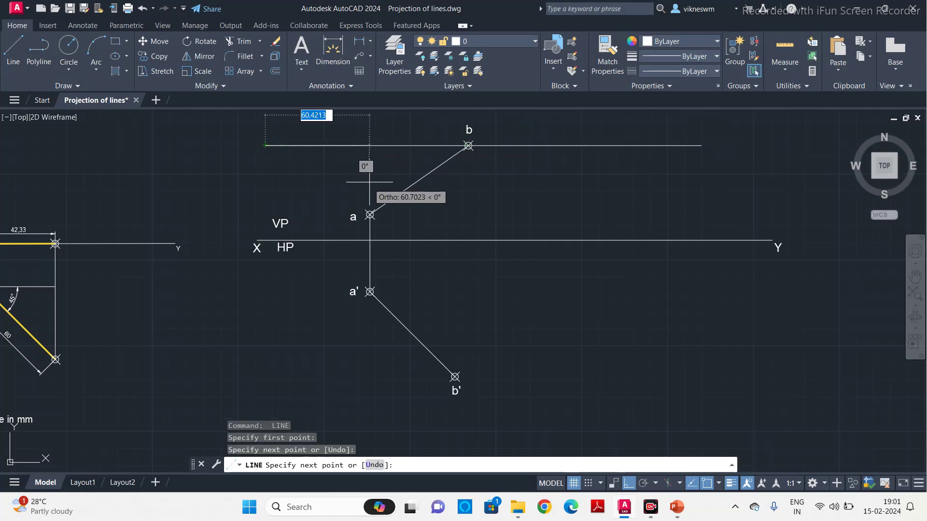
pyautogui.press('Escape')
# Step: Draw a horizontal locus line from point a to the right, about as far as the line through b
pyautogui.press('Return')
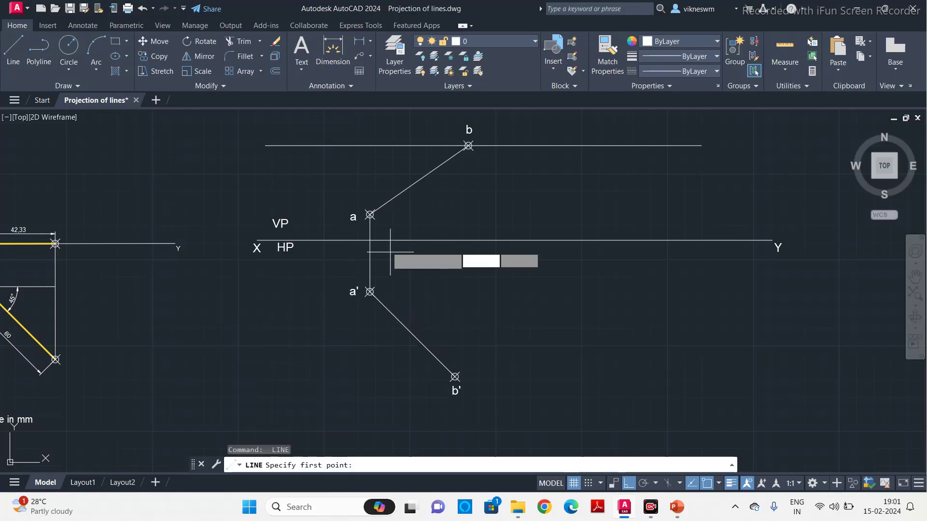
pyautogui.click(370, 214)
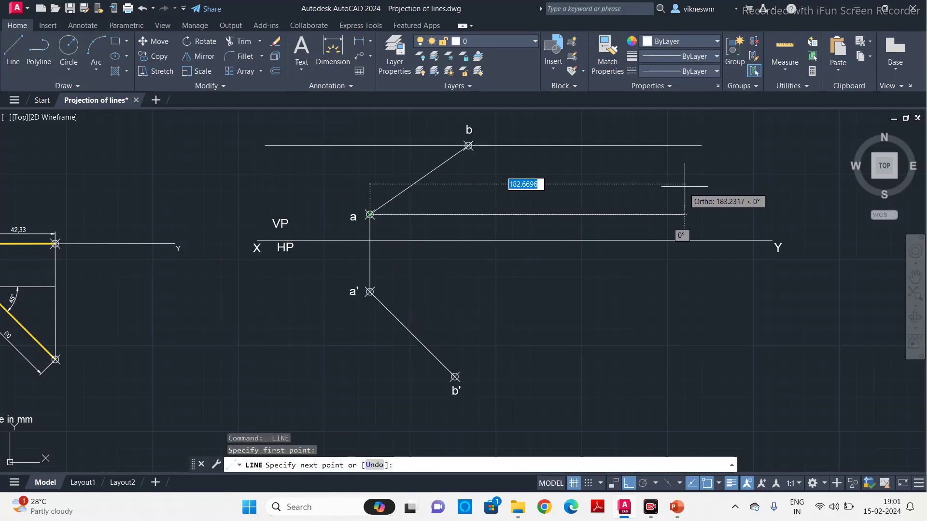
pyautogui.click(701, 198)
pyautogui.press('Return')
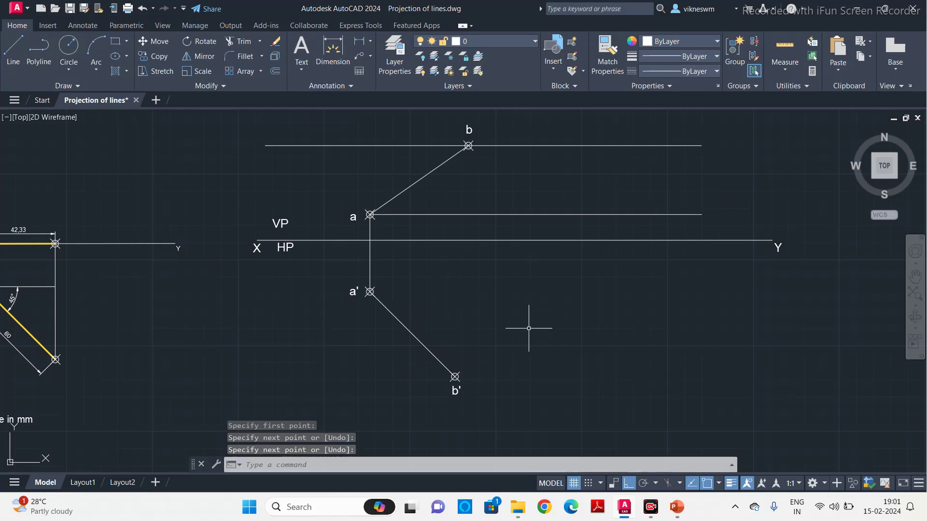
# Step: Draw a horizontal locus line from point a' to the right, about as far as the lines above
pyautogui.press('Return')
pyautogui.click(370, 291)
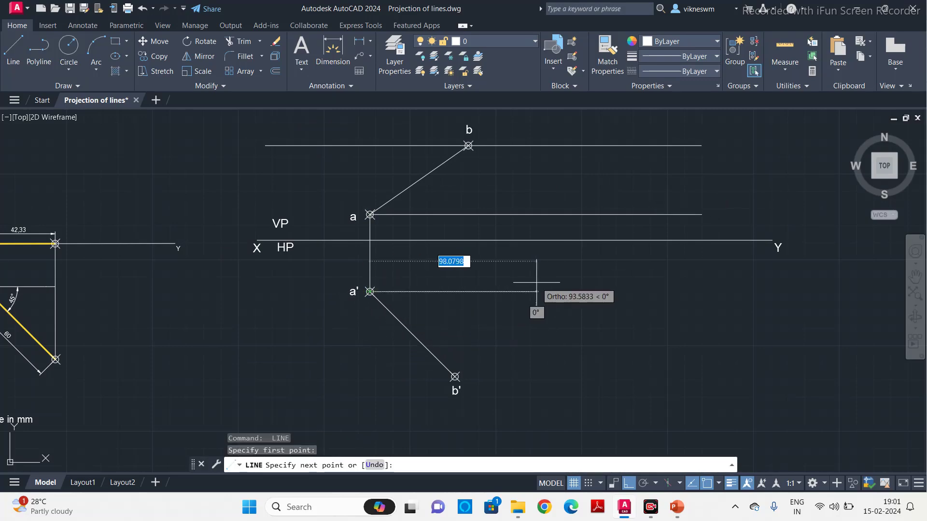
pyautogui.click(704, 290)
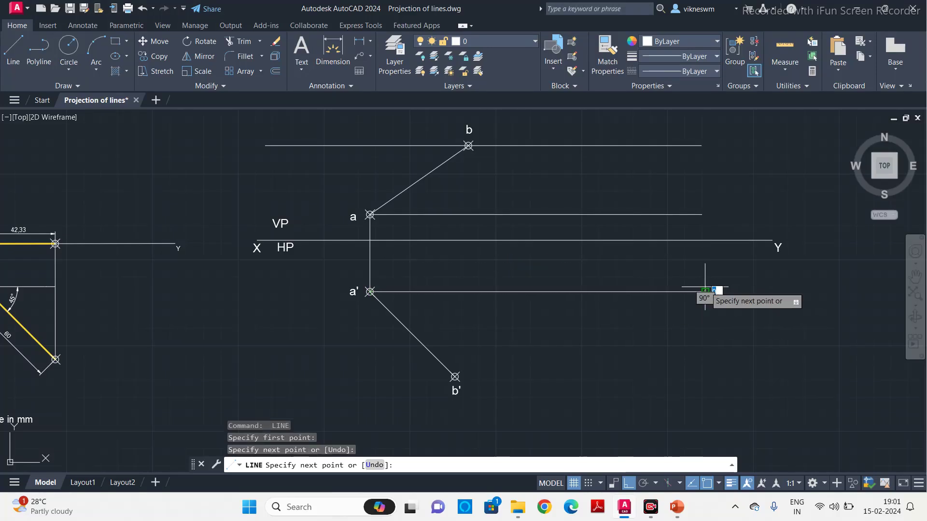
pyautogui.press('Return')
# Step: Draw a horizontal locus line from point b' to the right, about as far as the line through a'
pyautogui.press('Return')
pyautogui.click(455, 377)
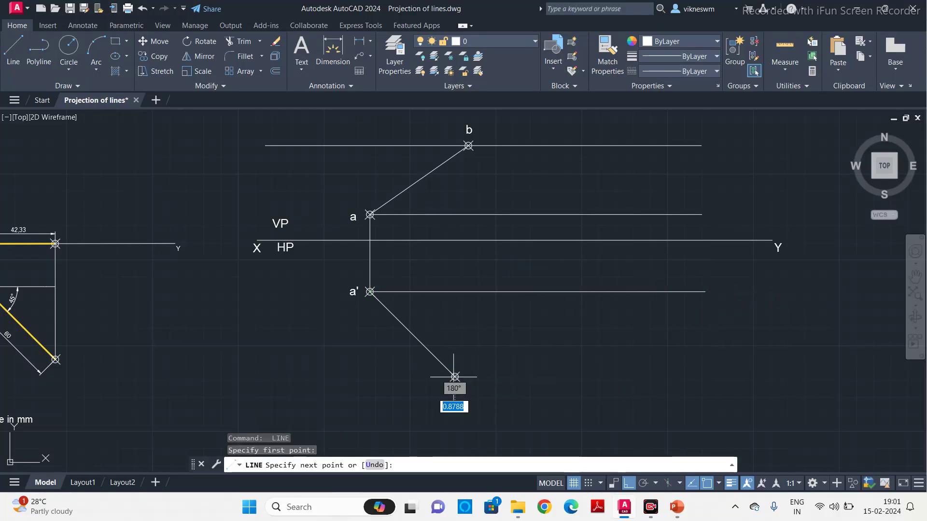
pyautogui.click(711, 376)
pyautogui.press('Return')
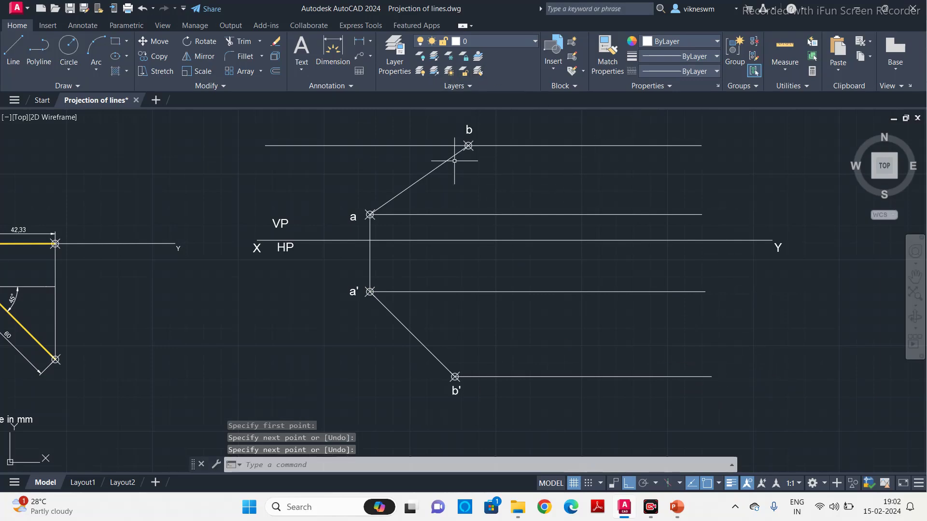
# Step: Copy the VP label above the horizontal line through b and change its text to "Locus of b"
pyautogui.click(279, 222)
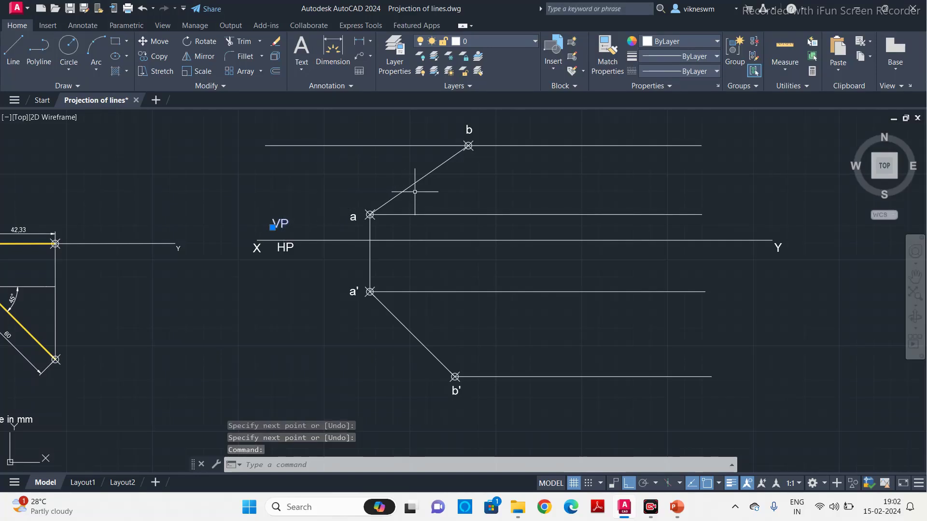
pyautogui.hotkey('ctrl', 'v')
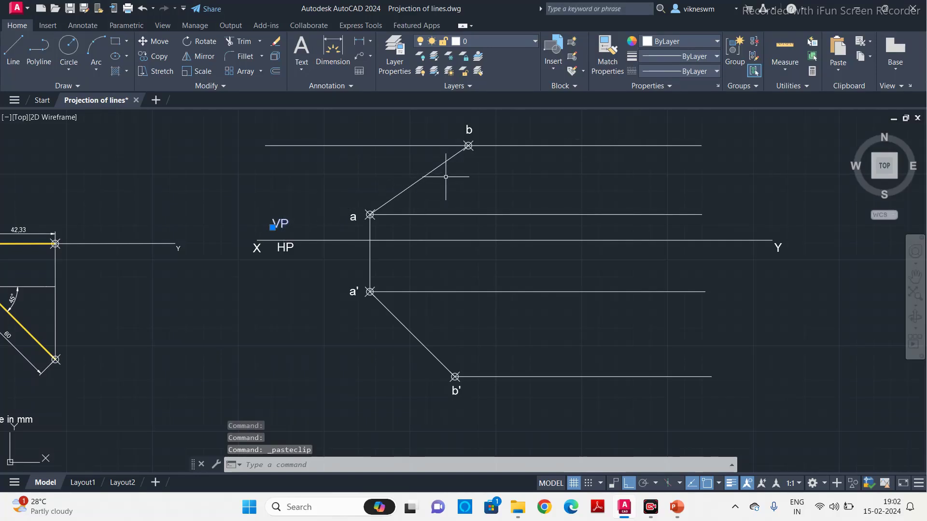
pyautogui.click(593, 130)
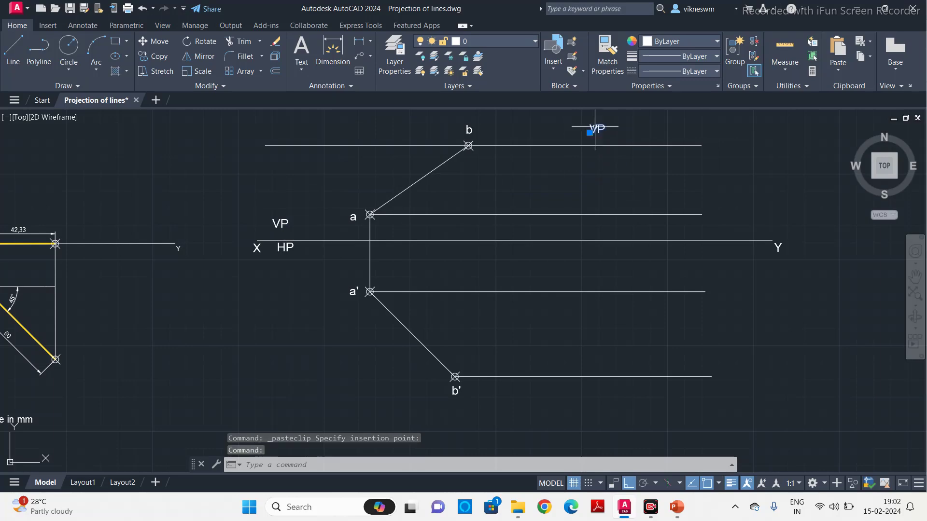
pyautogui.doubleClick(597, 130)
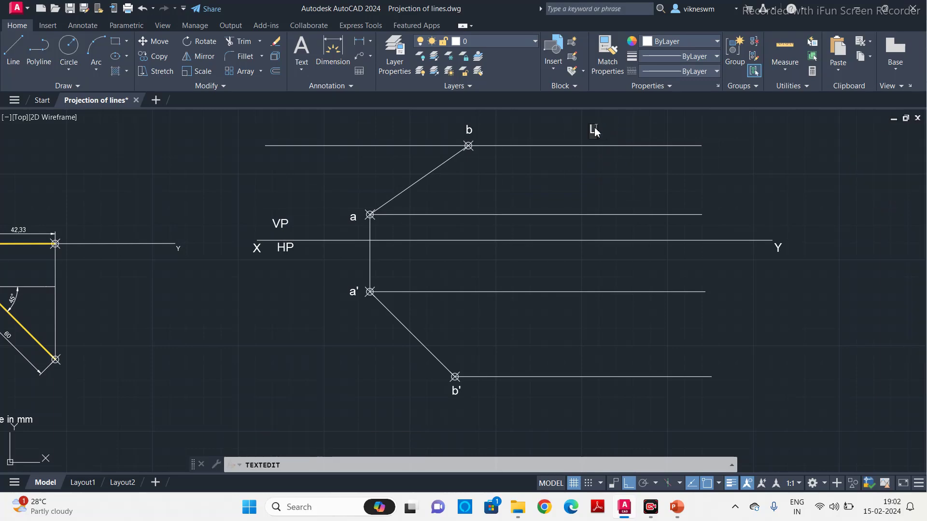
pyautogui.write('Locus og')
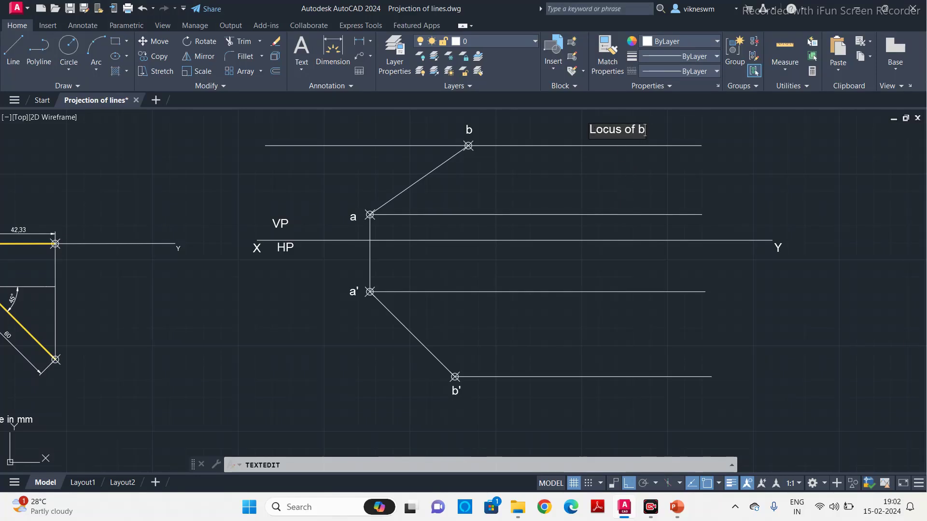
pyautogui.click(635, 202)
# Step: Place another copy of the VP label above the horizontal line through a and change it to "Locus of a"
pyautogui.write('VP')
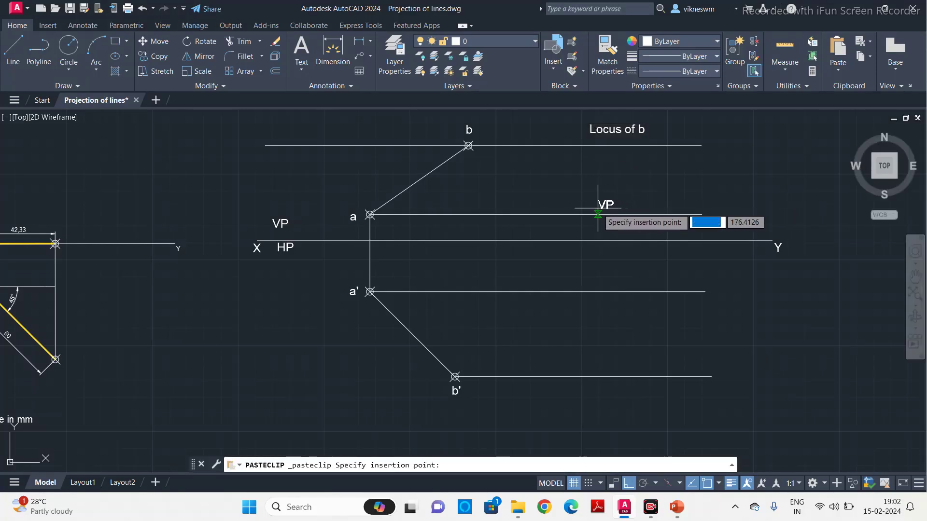
pyautogui.click(602, 209)
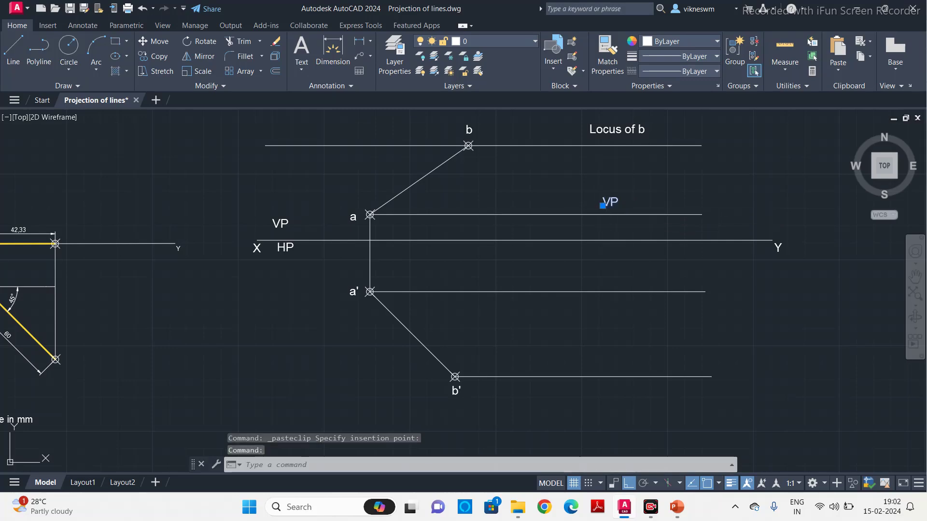
pyautogui.doubleClick(609, 205)
pyautogui.write('Locus of a')
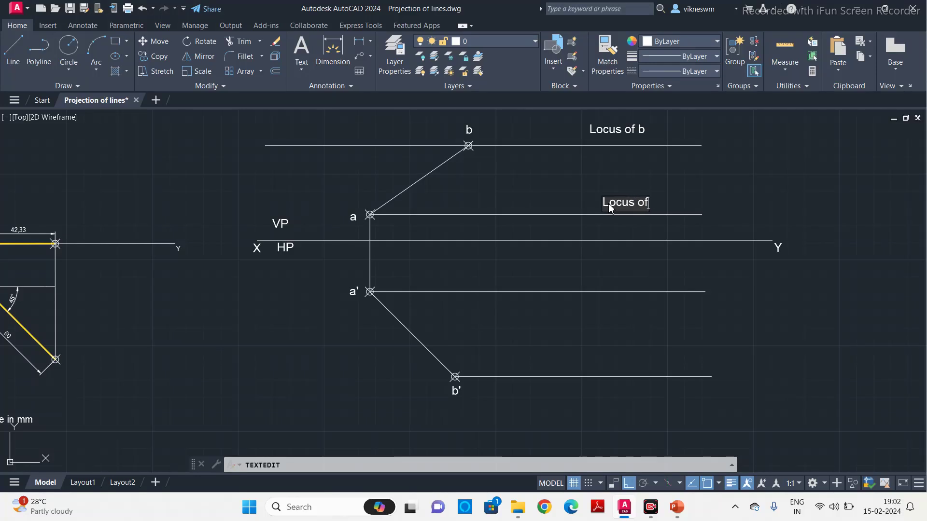
pyautogui.click(602, 267)
# Step: Place another copy of the VP label above the horizontal line through a' and change it to "Locus of a'"
pyautogui.hotkey('ctrl', 'v')
pyautogui.click(619, 282)
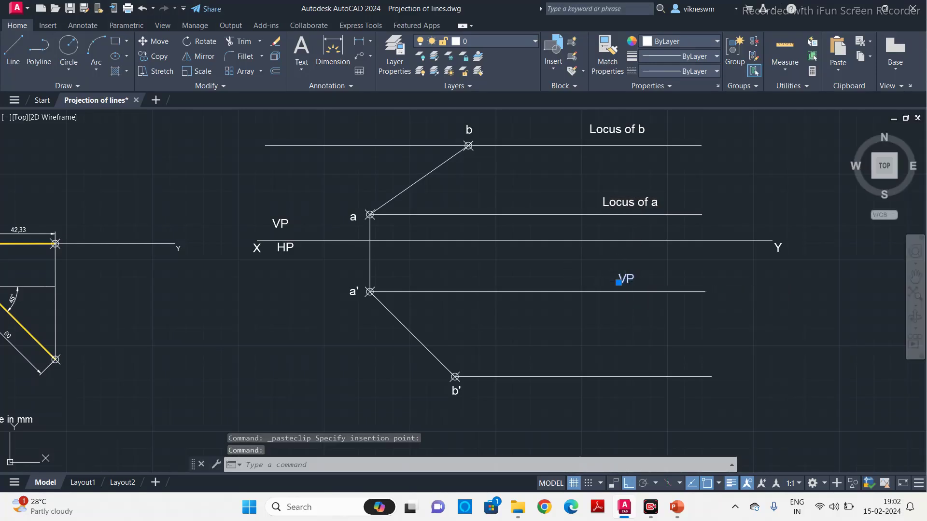
pyautogui.doubleClick(624, 281)
pyautogui.hotkey('ctrl', 'c')
pyautogui.write('s if')
pyautogui.press('BackSpace')
pyautogui.press('BackSpace')
pyautogui.write('of a')
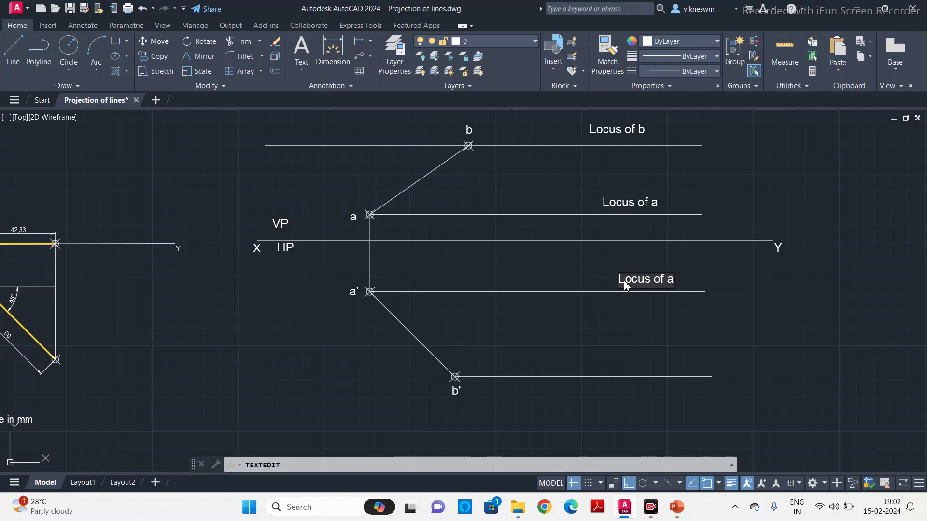
pyautogui.click(634, 324)
# Step: Place another copy of the VP label above the horizontal line through b' and change it to "Locus of b'"
pyautogui.hotkey('ctrl', 'v')
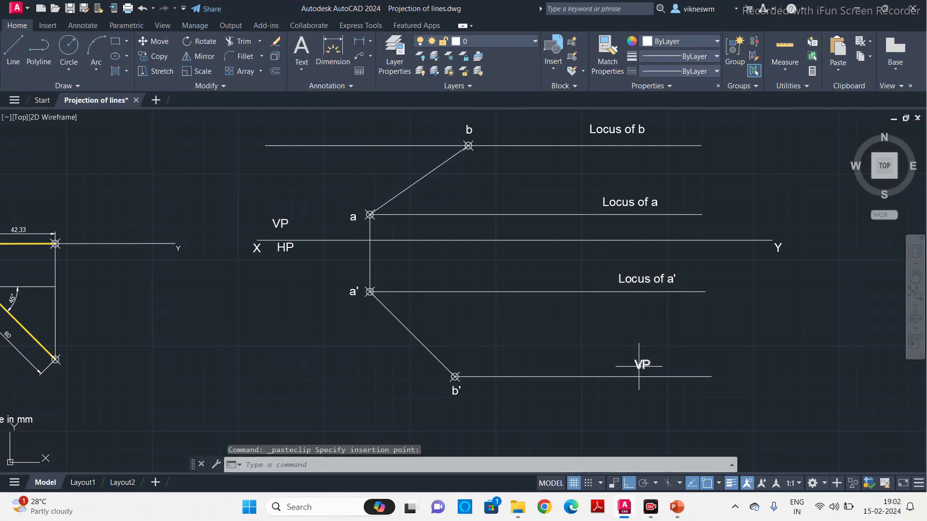
pyautogui.click(639, 366)
pyautogui.doubleClick(639, 366)
pyautogui.write("Locus of b'")
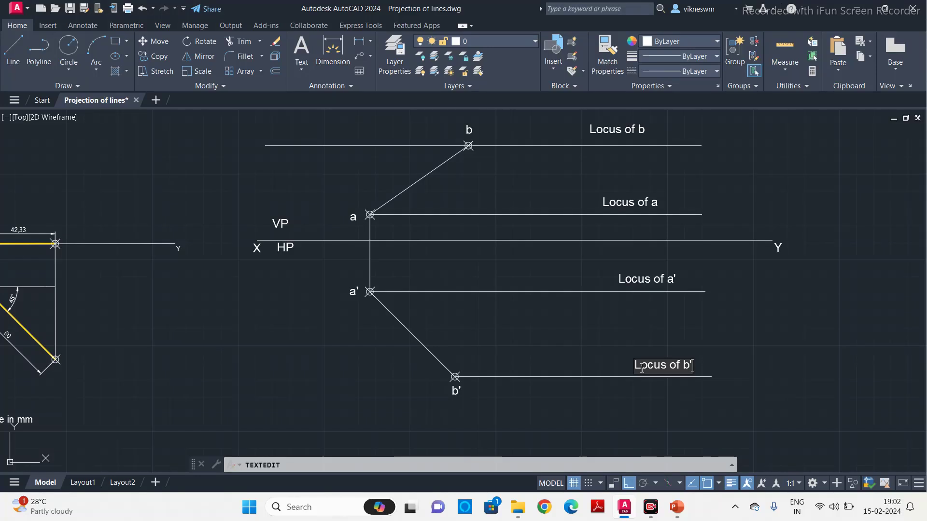
pyautogui.click(756, 346)
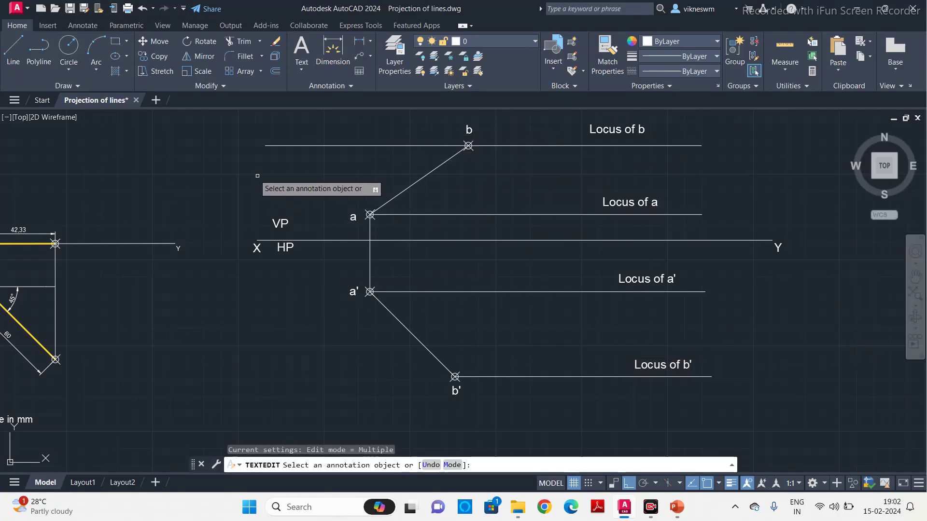
# Step: Draw a vertical projector from point b straight down to the locus line of a'
pyautogui.click(13, 54)
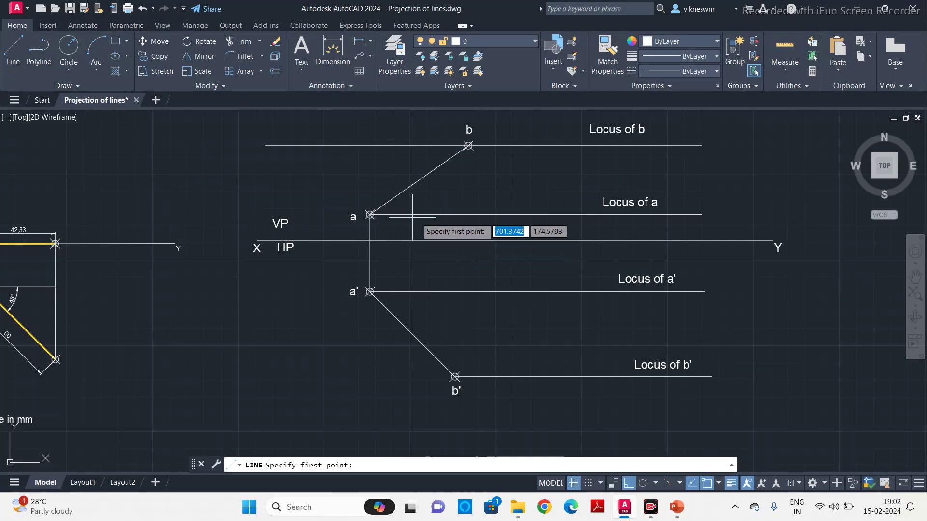
pyautogui.click(468, 145)
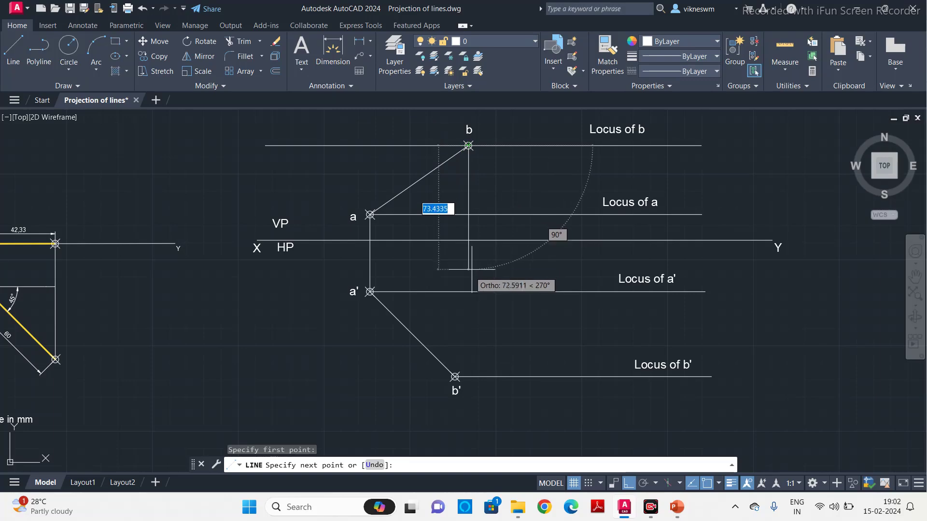
pyautogui.click(469, 291)
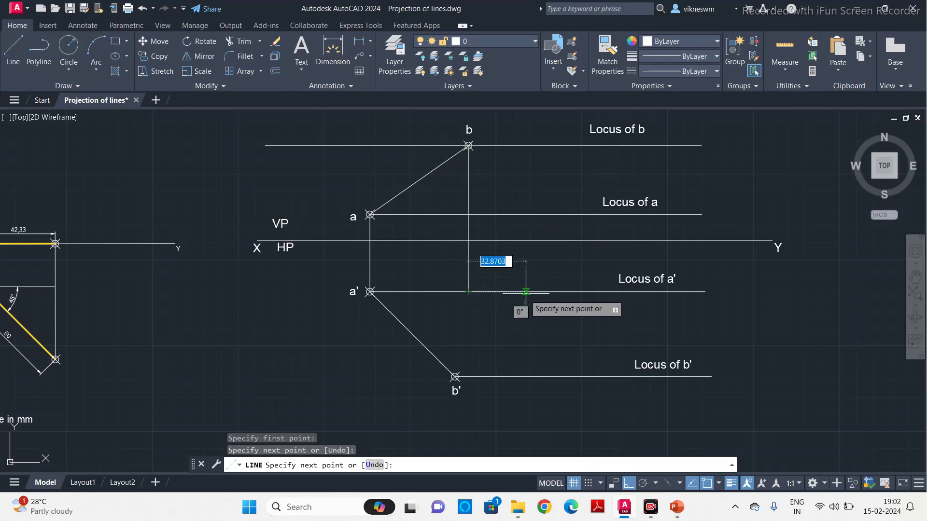
pyautogui.press('Return')
# Step: Draw a vertical projector from point b' straight up to the locus line of a
pyautogui.press('Return')
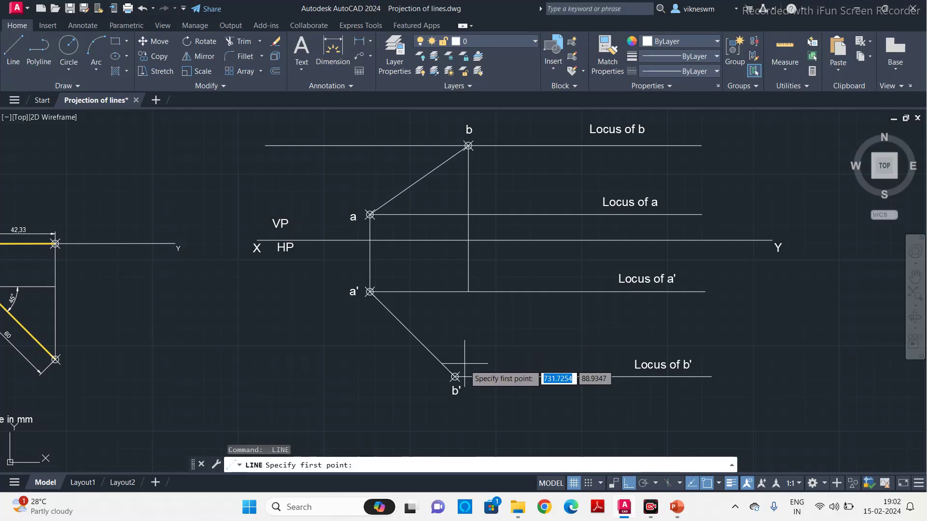
pyautogui.click(455, 376)
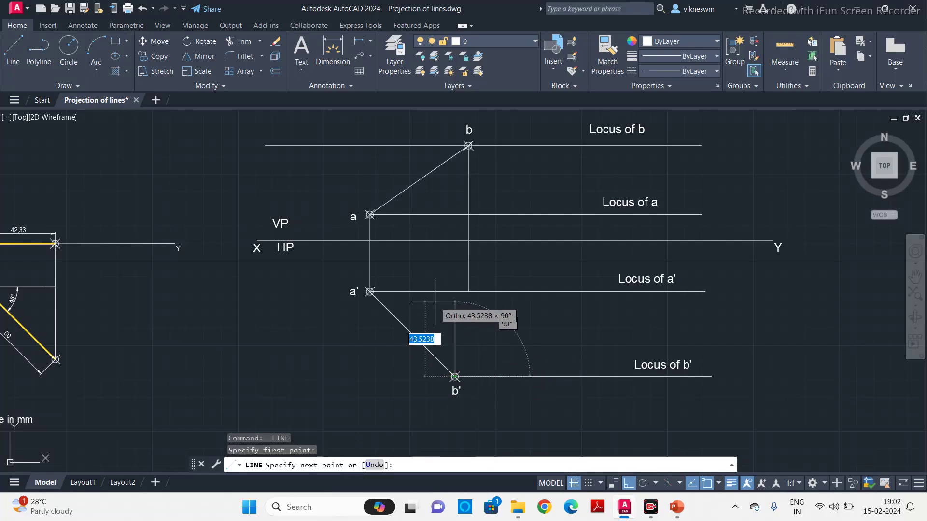
pyautogui.click(454, 213)
pyautogui.press('Escape')
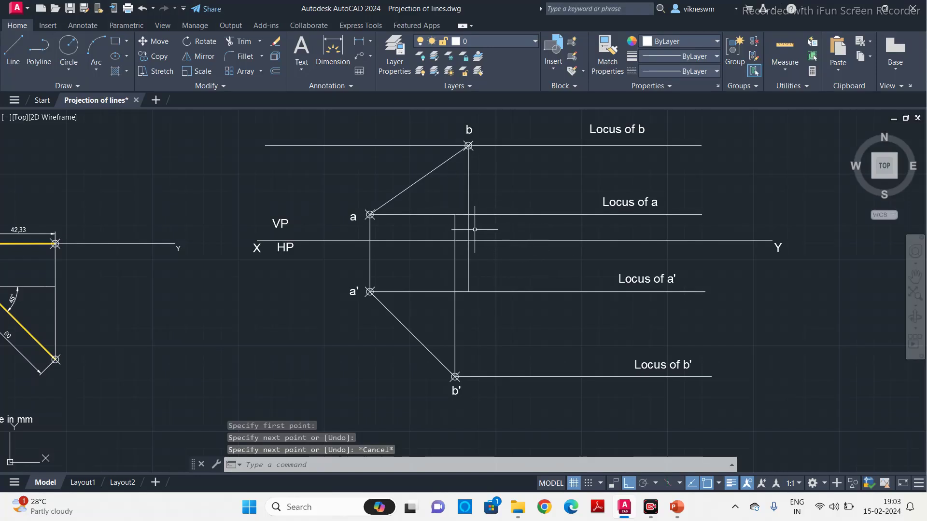
# Step: Place a copy of the label a beside the upper end of the projector from b' and change it to "a1"
pyautogui.click(360, 218)
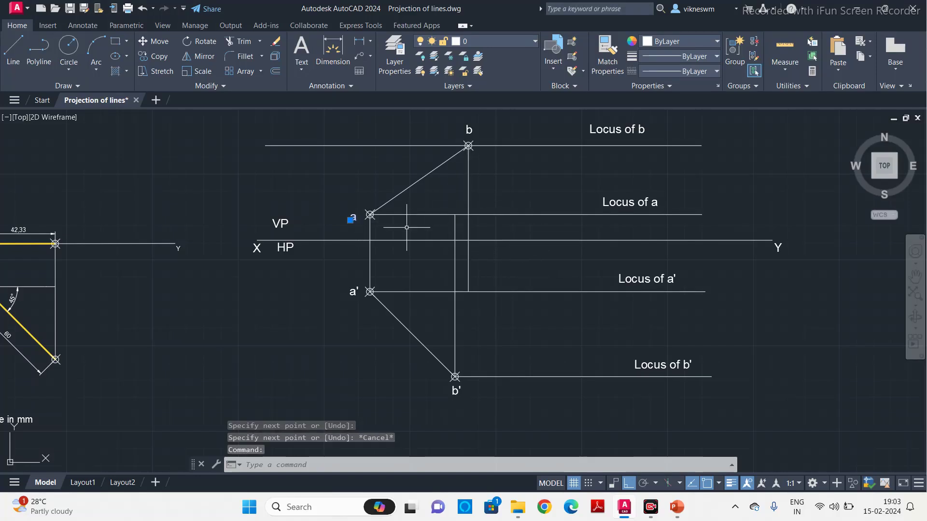
pyautogui.hotkey('ctrl', 'c')
pyautogui.hotkey('ctrl', 'v')
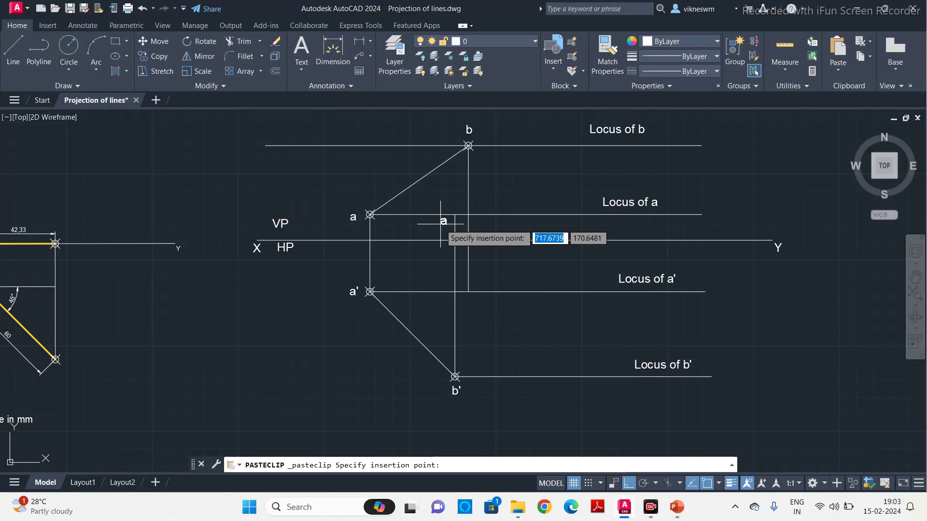
pyautogui.click(442, 223)
pyautogui.doubleClick(443, 223)
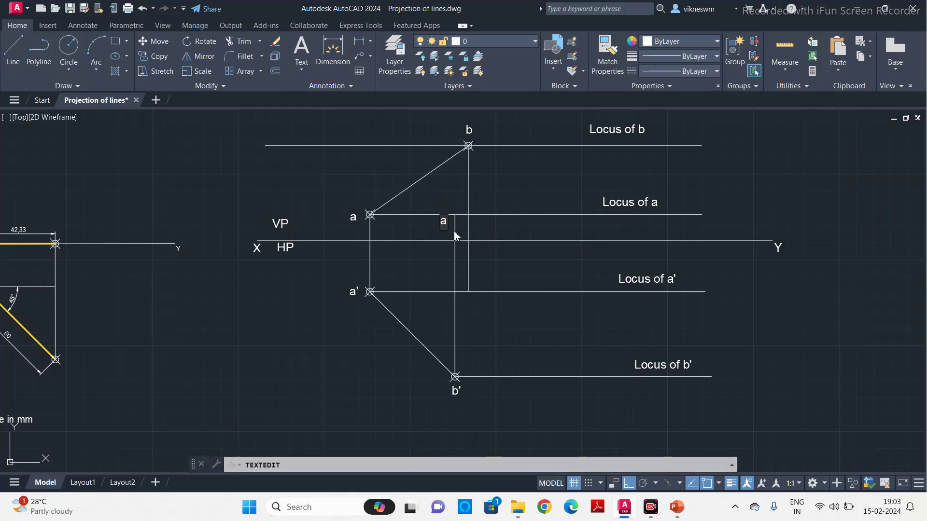
pyautogui.click(490, 307)
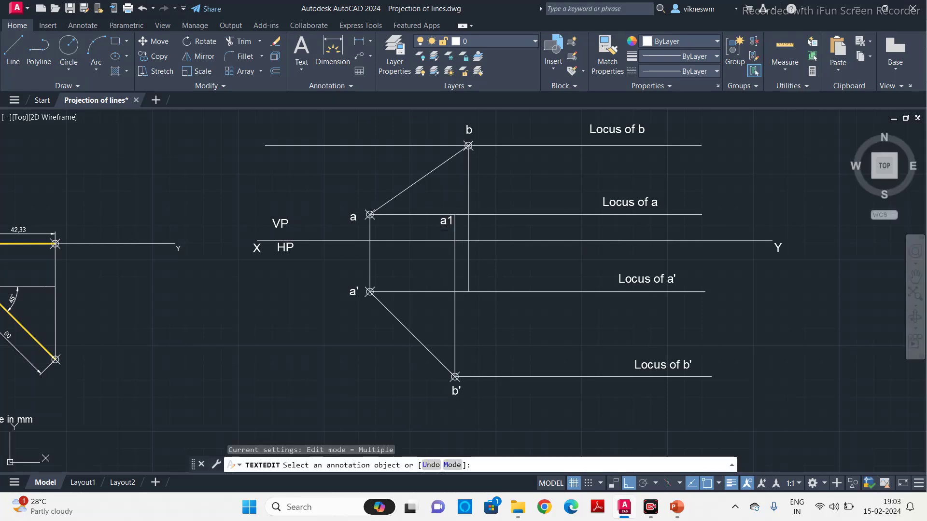
# Step: Place another copy of the label a beside the lower end of the projector from b and change it to "a1'"
pyautogui.hotkey('ctrl', 'v')
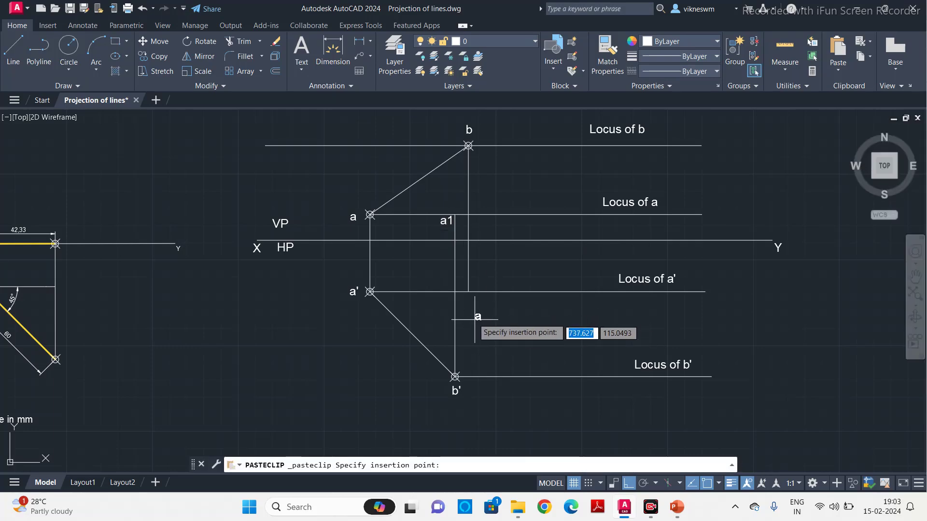
pyautogui.click(477, 286)
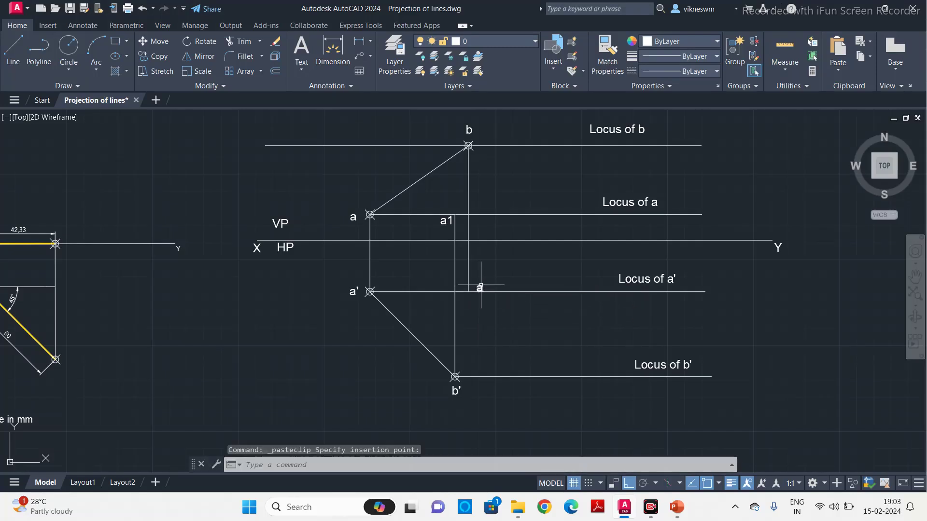
pyautogui.click(481, 285)
pyautogui.doubleClick(480, 289)
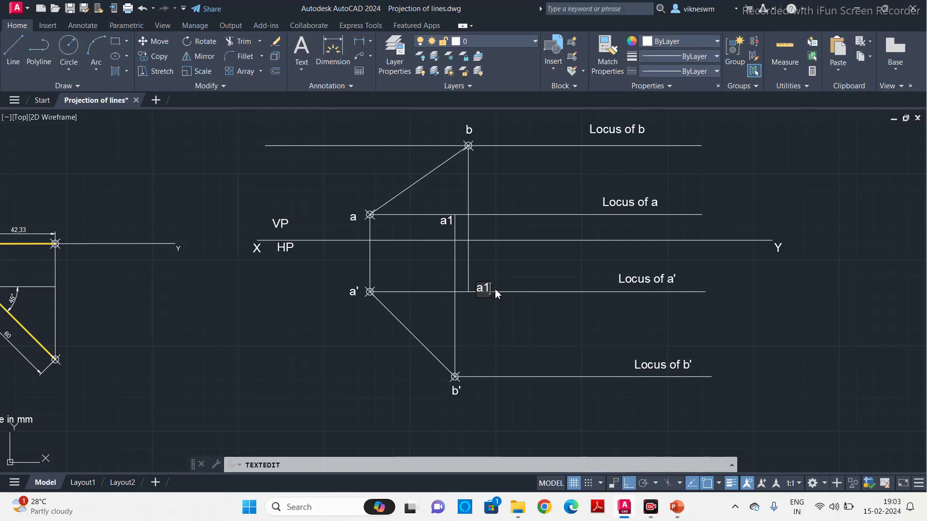
pyautogui.click(496, 290)
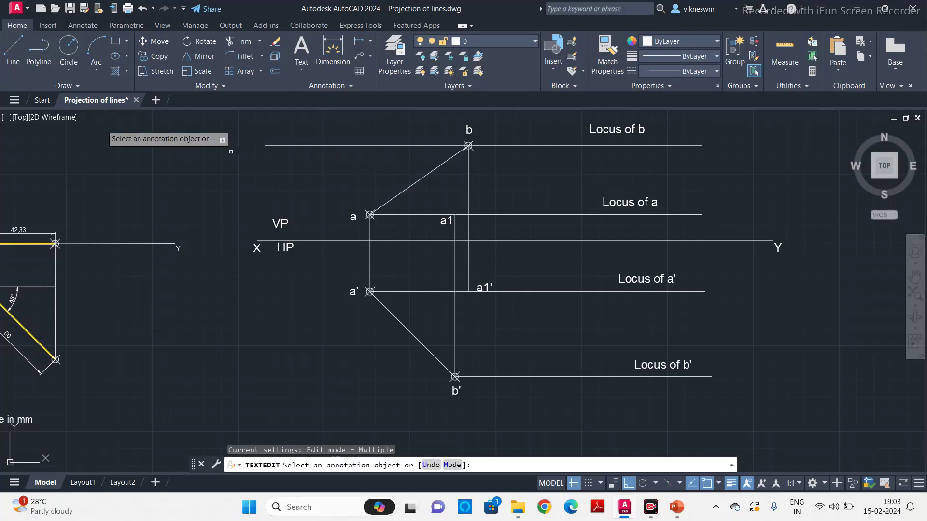
# Step: Draw a circle centred at point a that passes through a1 on the locus of a
pyautogui.click(66, 69)
pyautogui.click(88, 89)
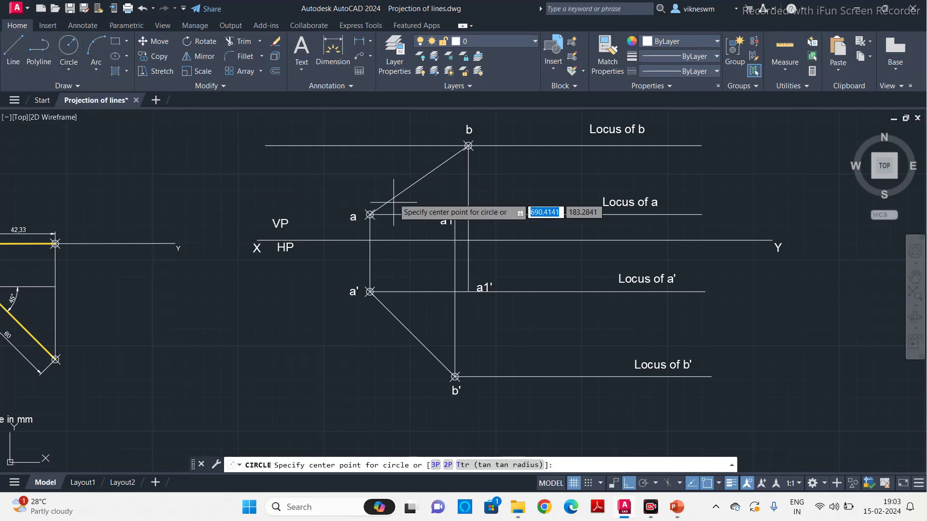
pyautogui.click(370, 215)
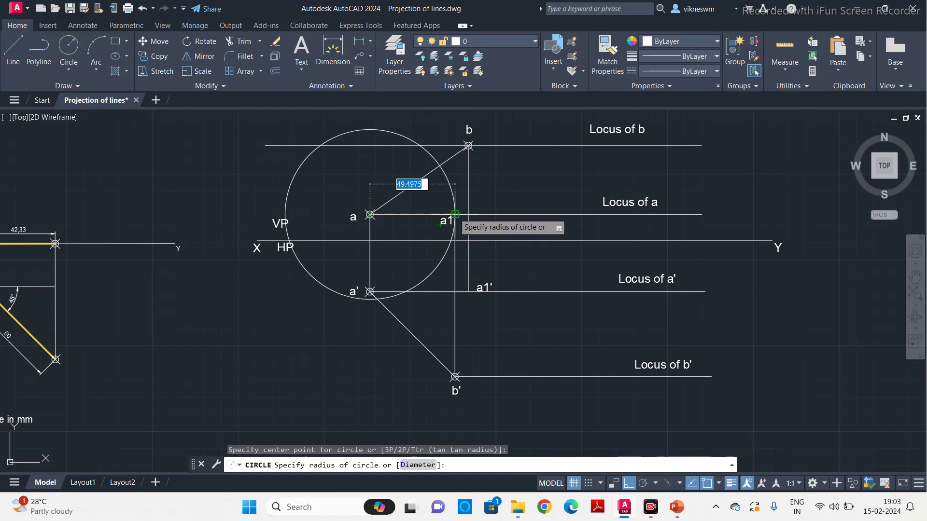
pyautogui.click(440, 224)
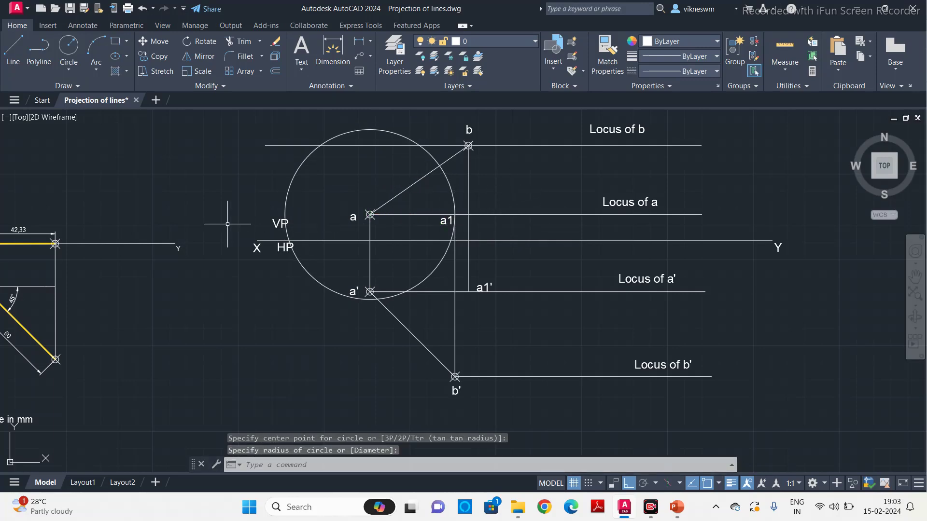
# Step: Trim the circle around a down to the arc running from a1 up to the locus line of b
pyautogui.press('Return')
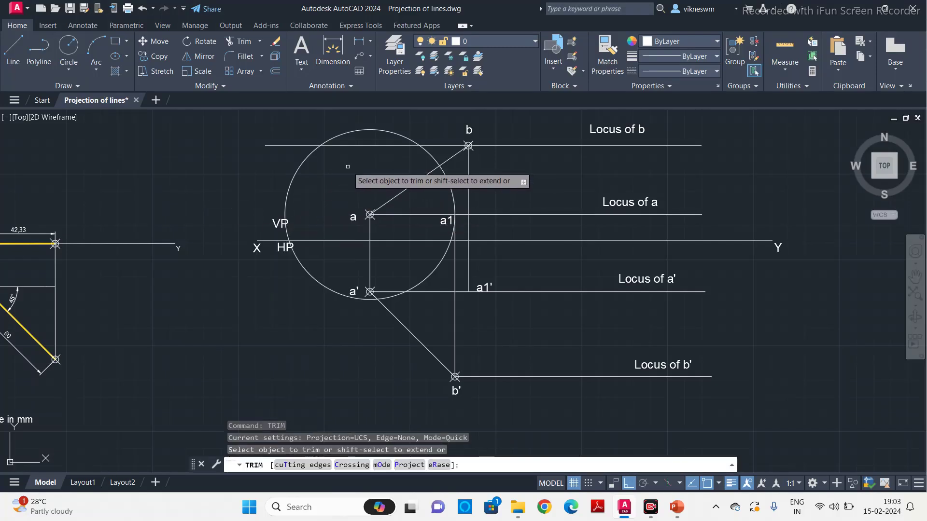
pyautogui.click(358, 129)
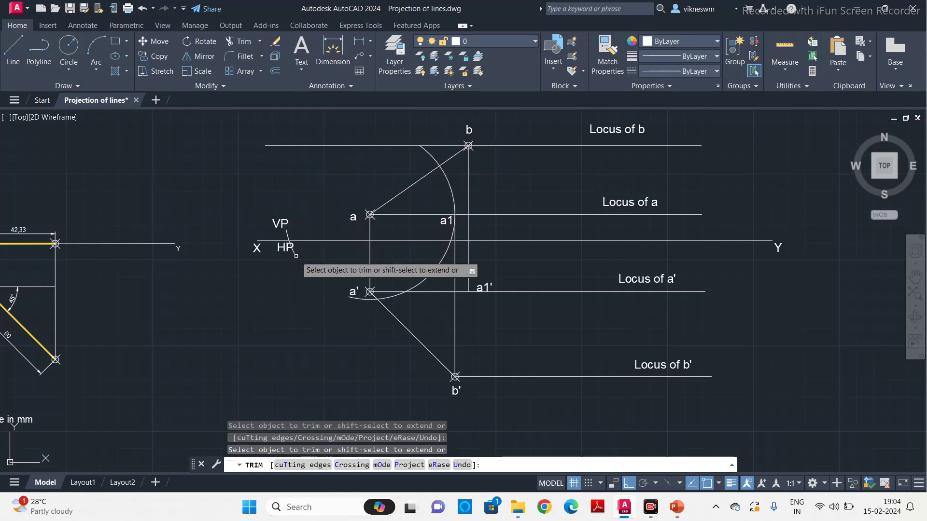
pyautogui.click(294, 249)
pyautogui.click(297, 249)
pyautogui.click(366, 298)
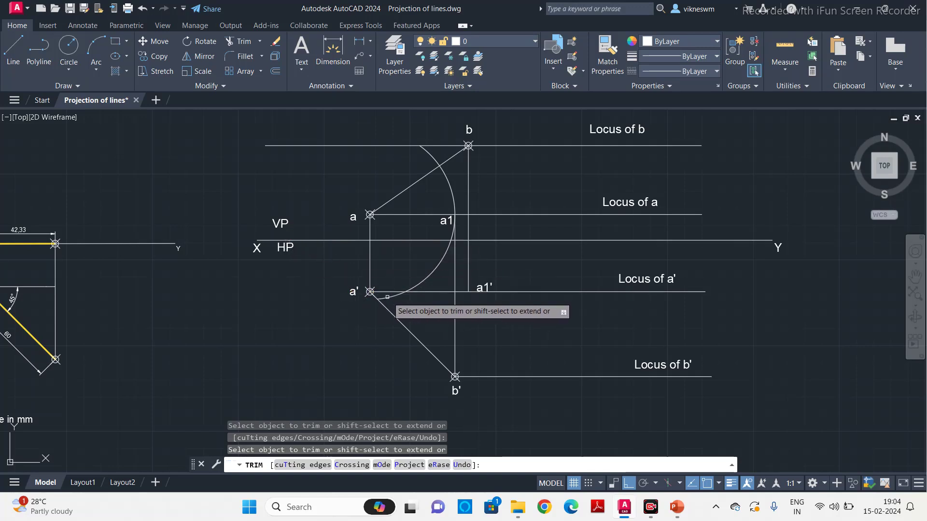
pyautogui.moveTo(432, 286); pyautogui.dragTo(433, 270)
pyautogui.click(453, 229)
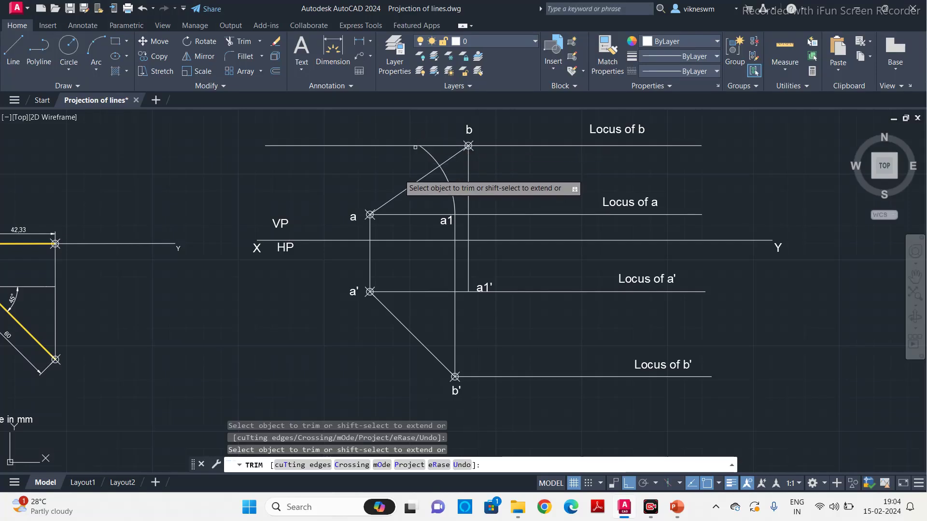
pyautogui.press('Escape')
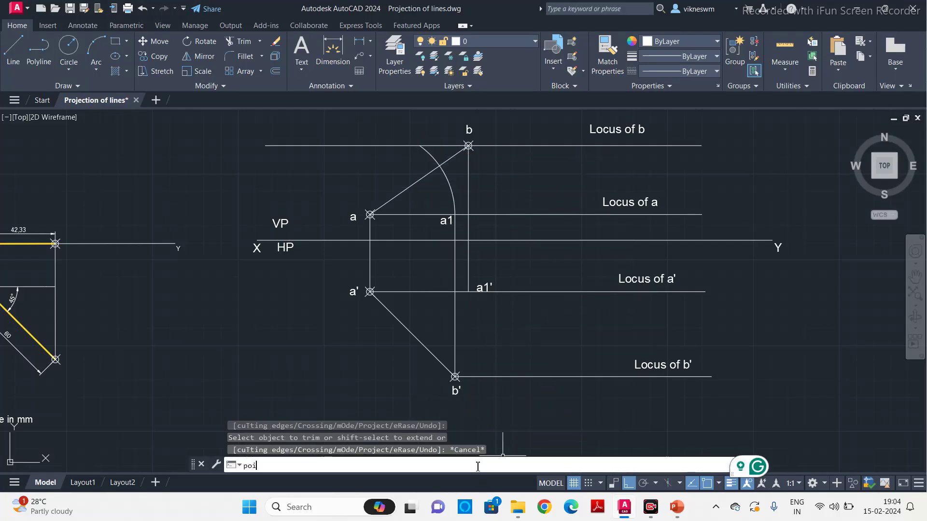
# Step: Place a point marker where the arc from a1 meets the locus line of b
pyautogui.write('poitn')
pyautogui.press('Return')
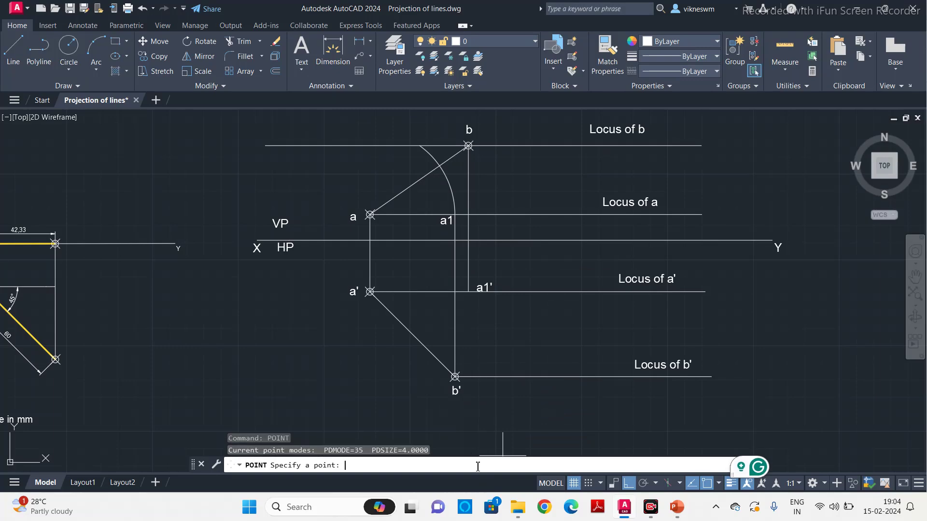
pyautogui.click(420, 145)
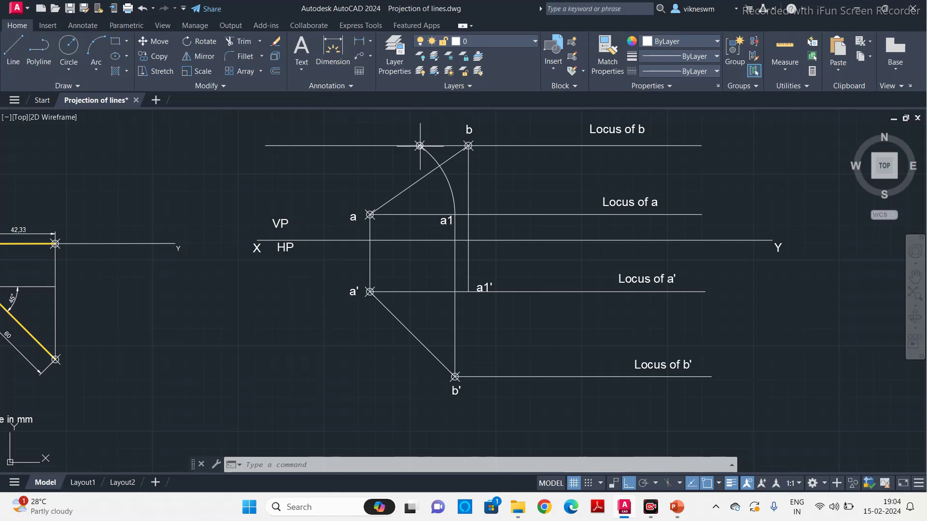
# Step: Place a copy of the label b above the new point marker and change it to "b1"
pyautogui.hotkey('ctrl', 'c')
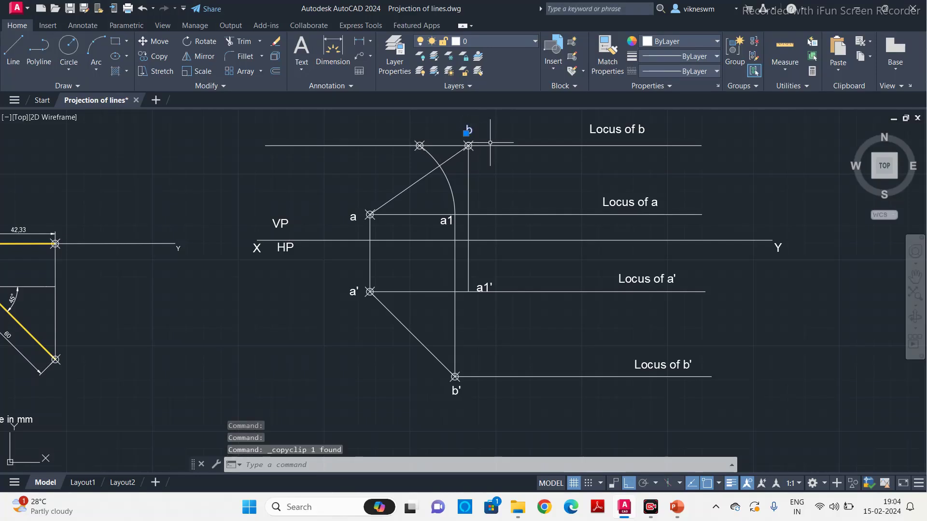
pyautogui.hotkey('ctrl', 'v')
pyautogui.click(413, 129)
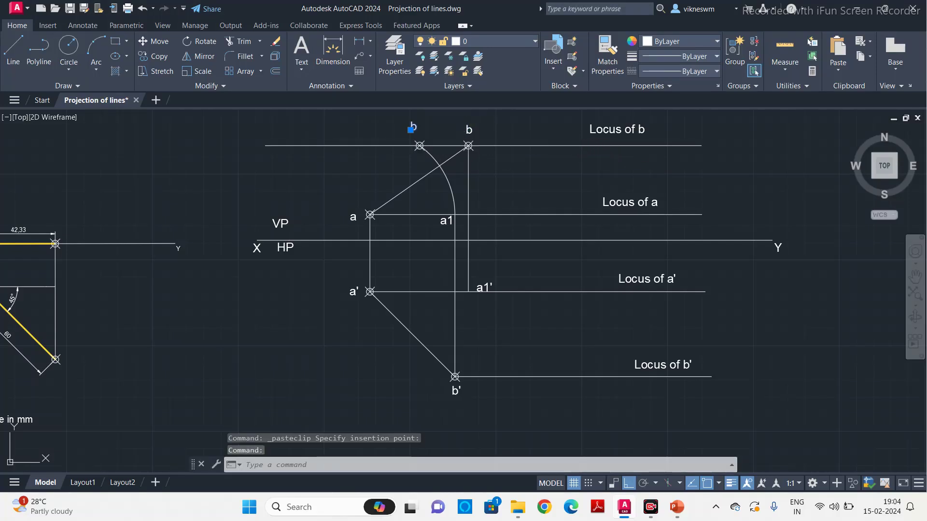
pyautogui.doubleClick(414, 128)
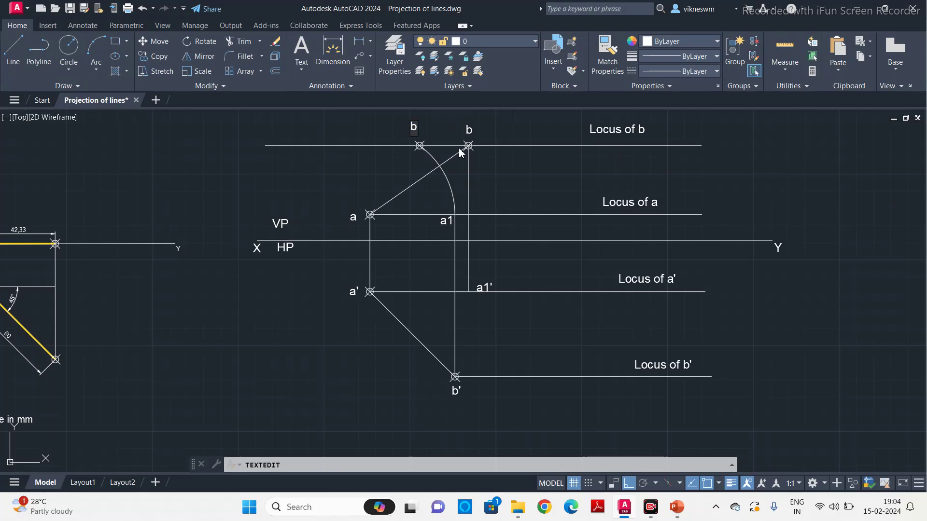
pyautogui.write('1')
pyautogui.click(413, 162)
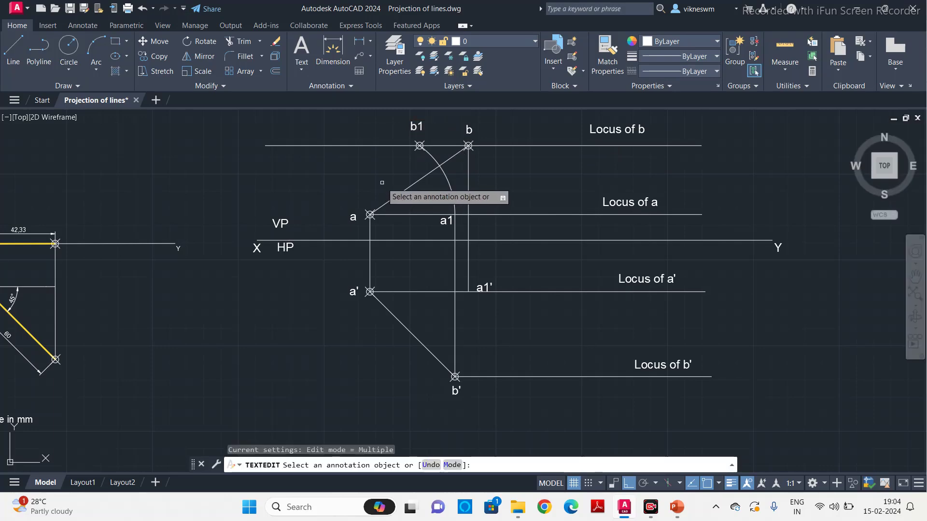
pyautogui.press('Escape')
# Step: Draw a line from point a to point b1
pyautogui.click(17, 57)
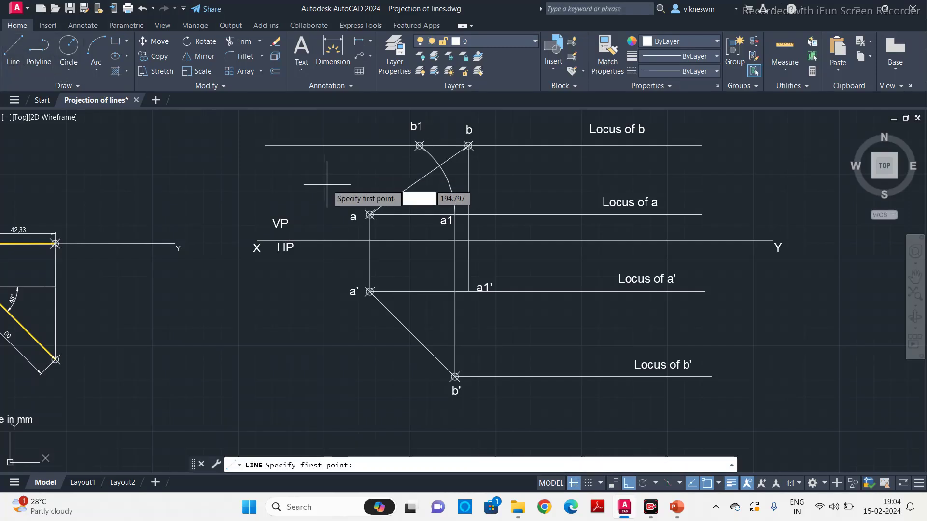
pyautogui.click(370, 214)
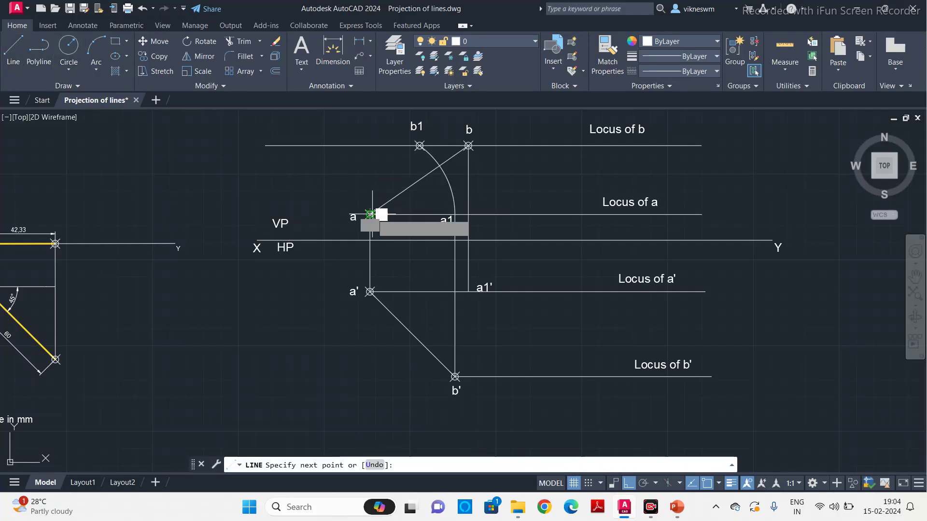
pyautogui.click(420, 145)
pyautogui.press('Escape')
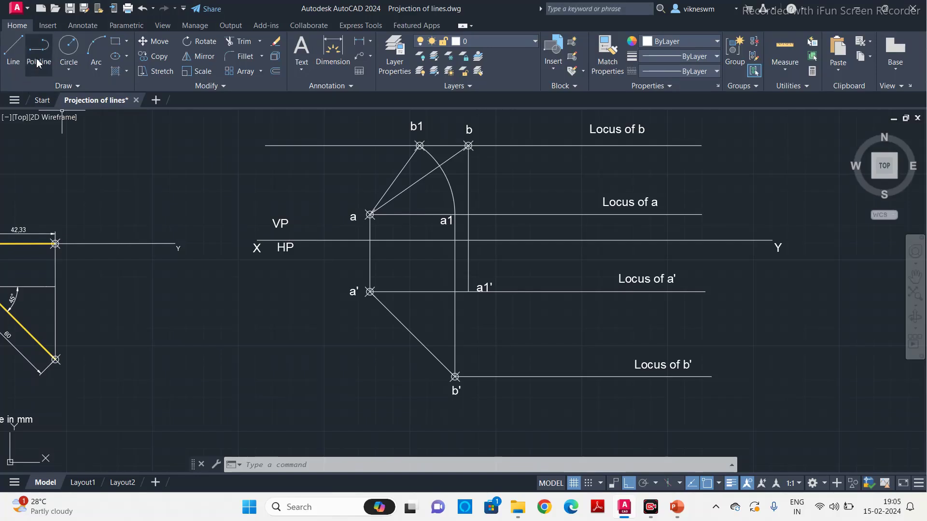
# Step: Draw a circle centred at point a' that passes through a1' on the locus of a'
pyautogui.click(68, 48)
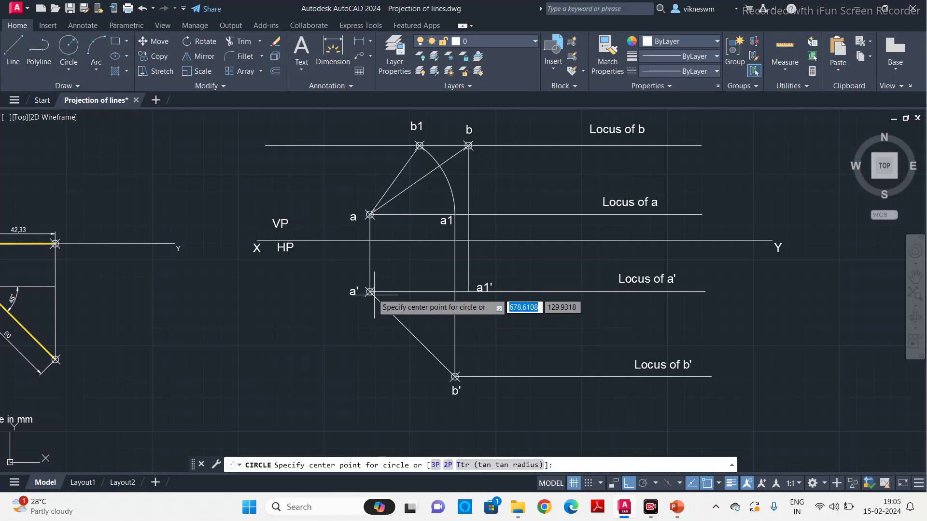
pyautogui.click(369, 292)
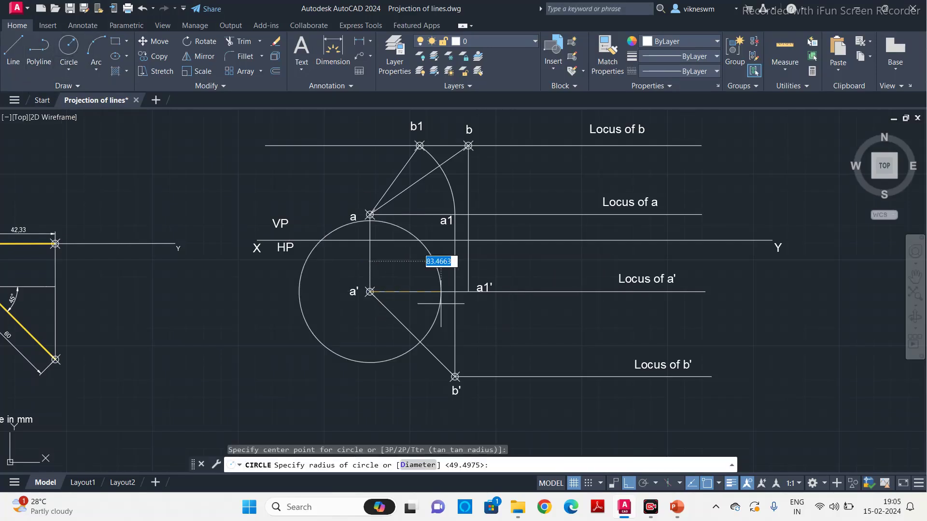
pyautogui.click(468, 292)
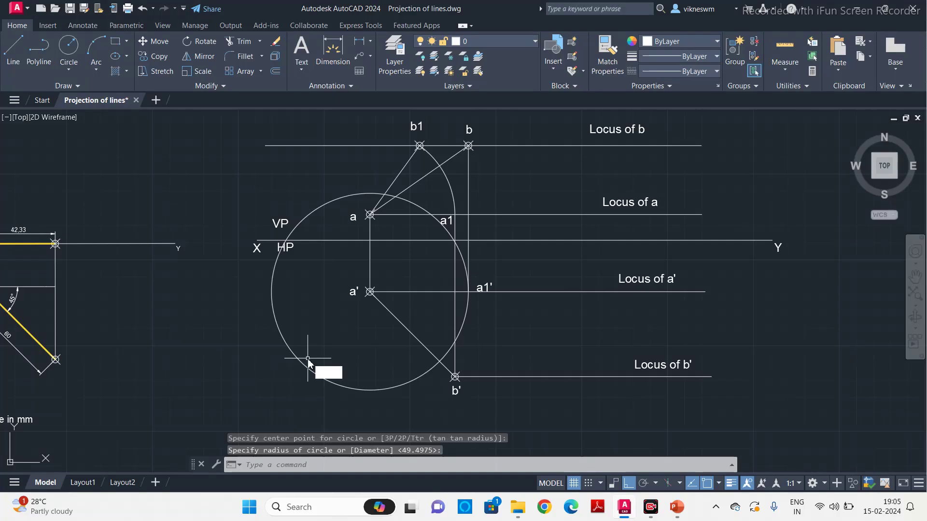
# Step: Trim away the upper part of the circle around a' above the XY line
pyautogui.press('Return')
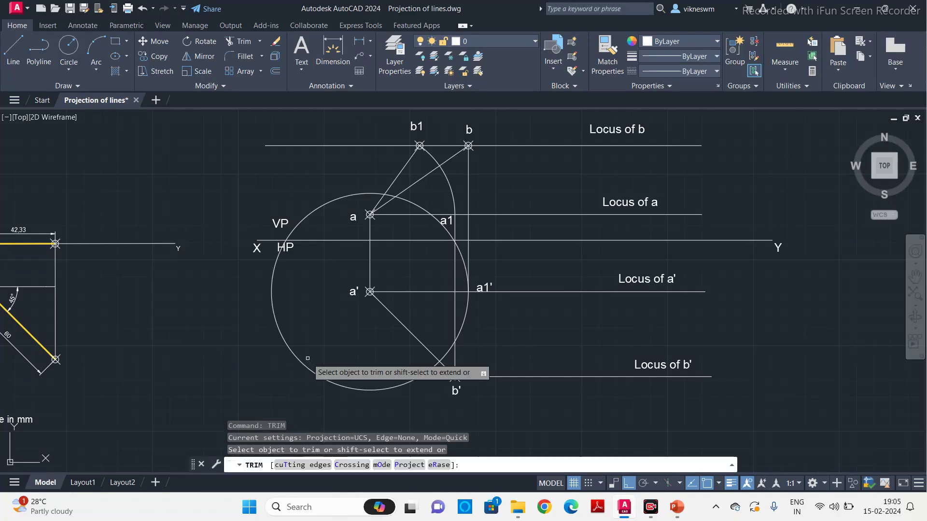
pyautogui.click(351, 193)
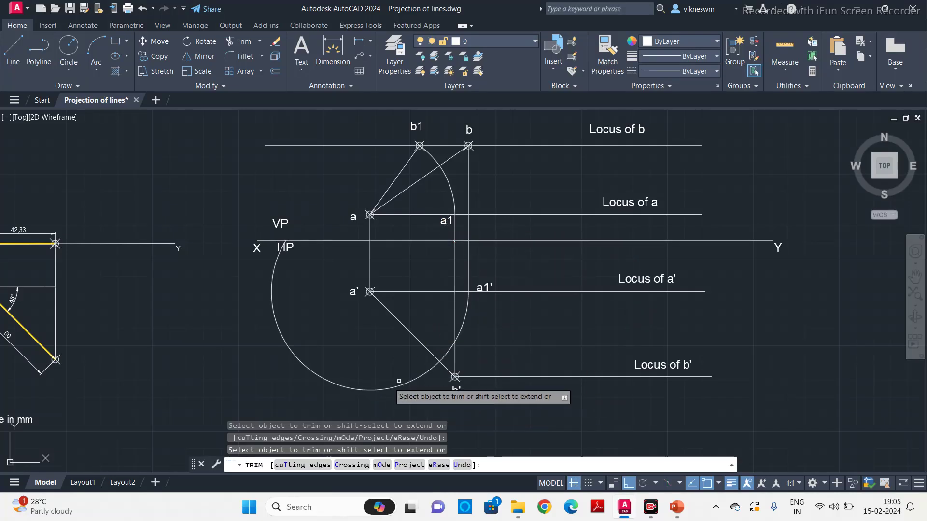
pyautogui.press('Escape')
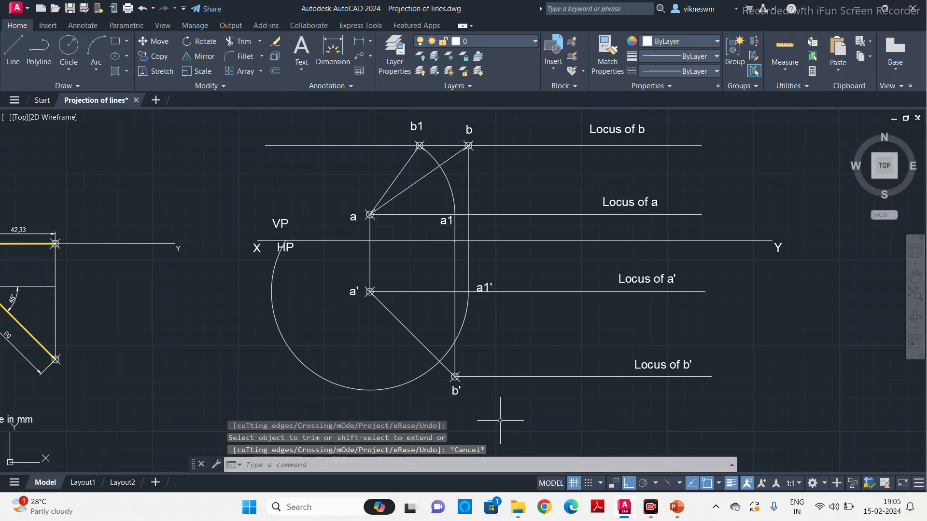
# Step: Extend the locus of b' with a horizontal line from point b' leftward past the arc around a'
pyautogui.click(14, 51)
pyautogui.click(455, 377)
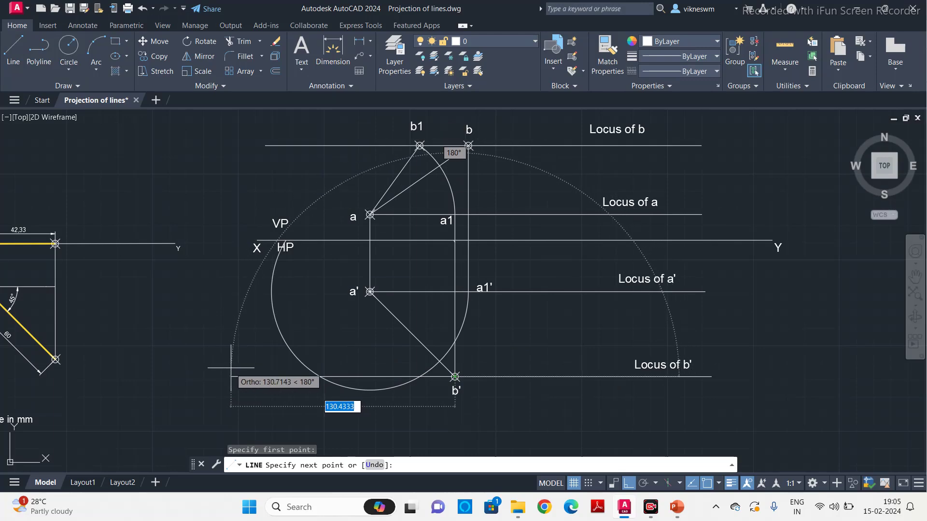
pyautogui.click(261, 372)
pyautogui.press('Escape')
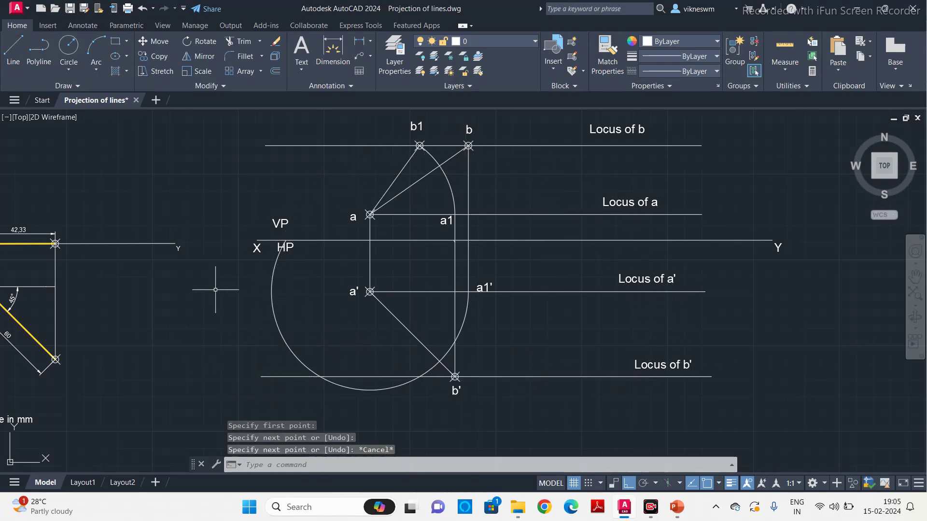
# Step: Trim the arc around a' so only the part between a1' and the locus of b' remains
pyautogui.write('trim')
pyautogui.press('Return')
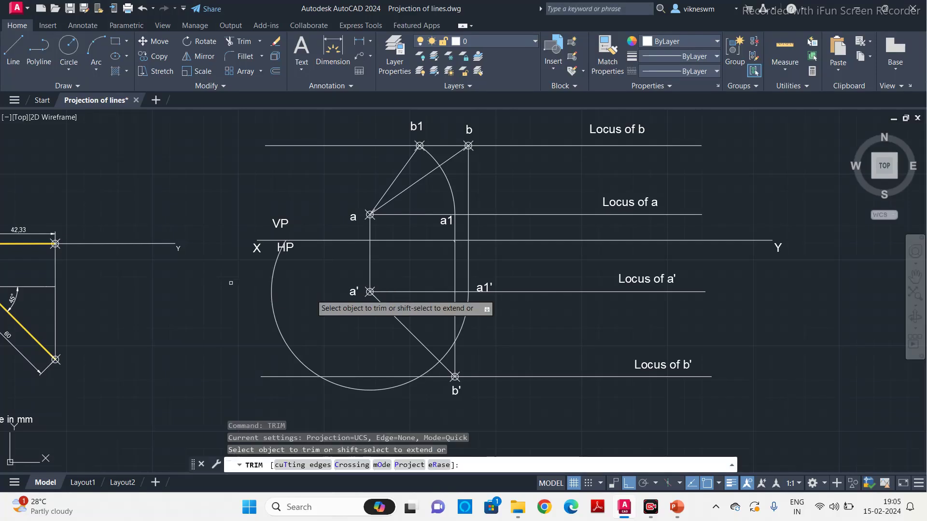
pyautogui.click(374, 389)
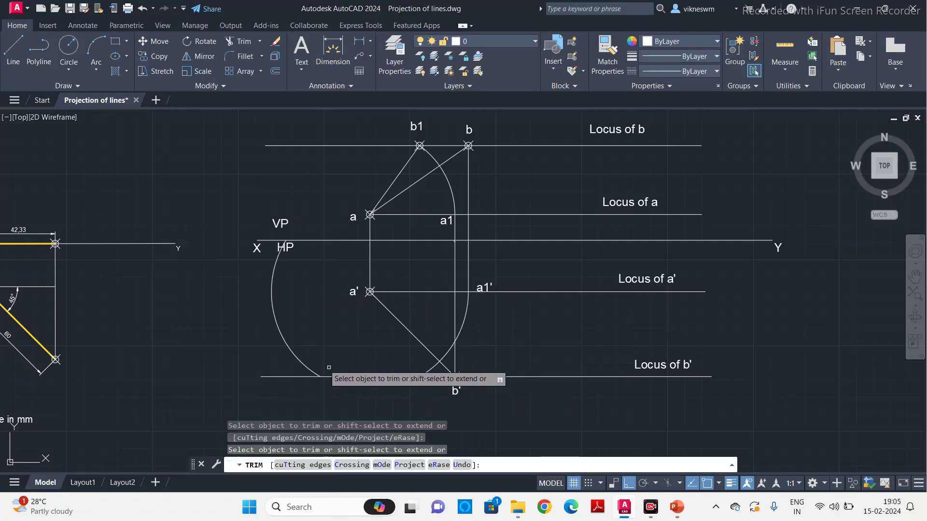
pyautogui.click(294, 356)
pyautogui.click(282, 246)
pyautogui.press('Escape')
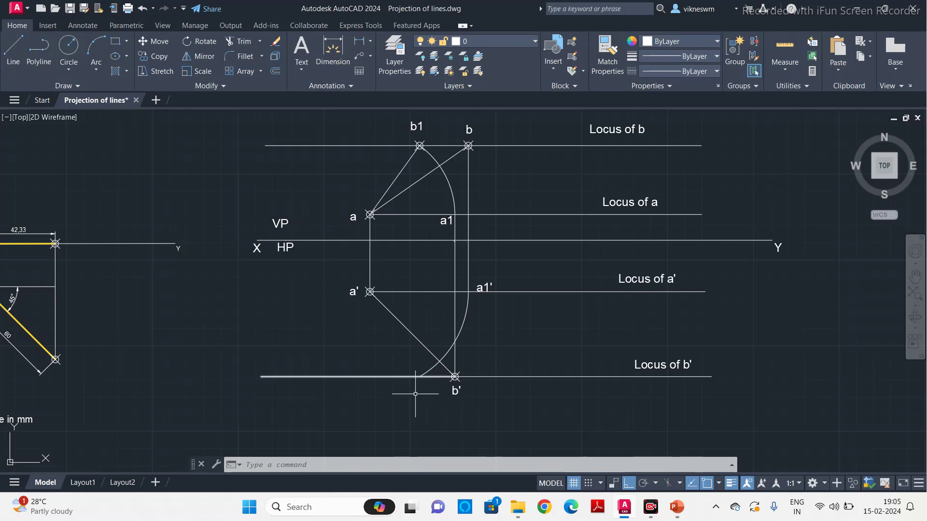
# Step: Place a point marker where the trimmed arc around a' meets the locus of b'
pyautogui.click(399, 466)
pyautogui.write('poi')
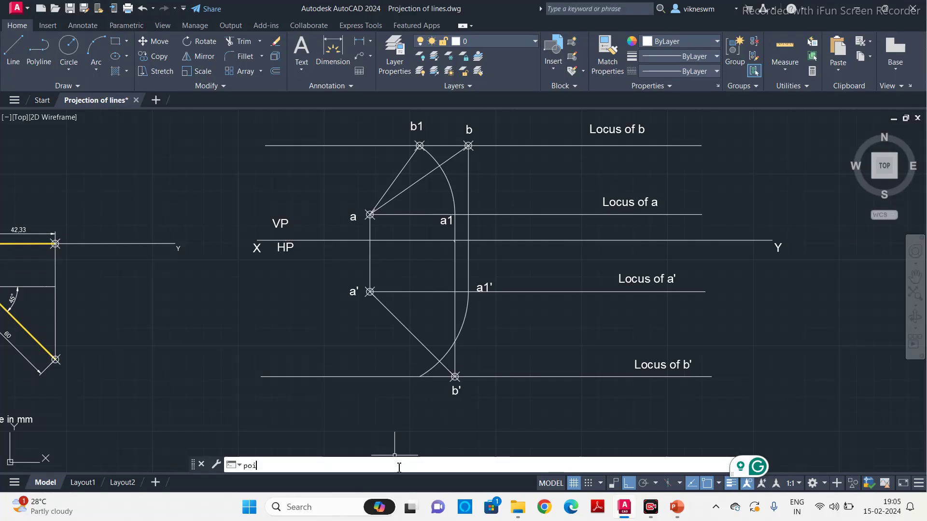
pyautogui.write('nr')
pyautogui.press('BackSpace')
pyautogui.write('t')
pyautogui.press('Return')
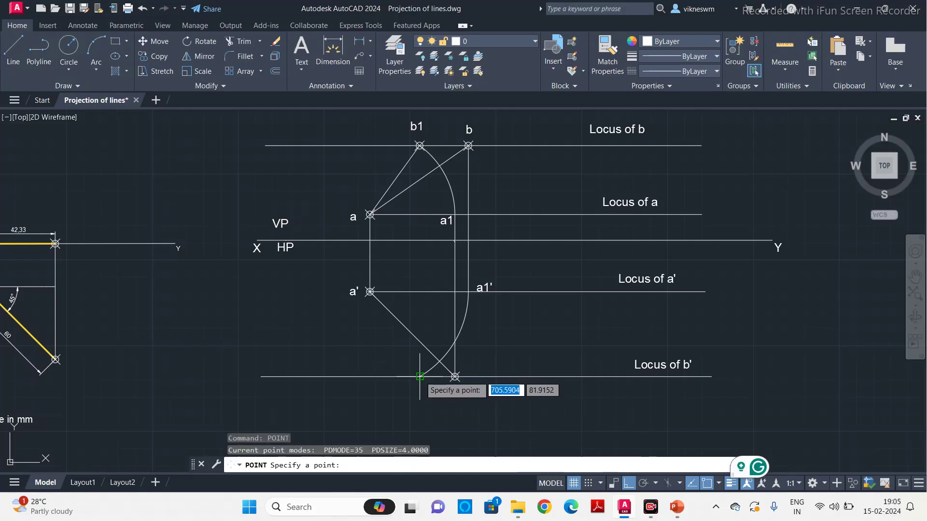
pyautogui.click(420, 377)
# Step: Place a copy of the label b' below the new point marker and change it to "b1'"
pyautogui.click(452, 394)
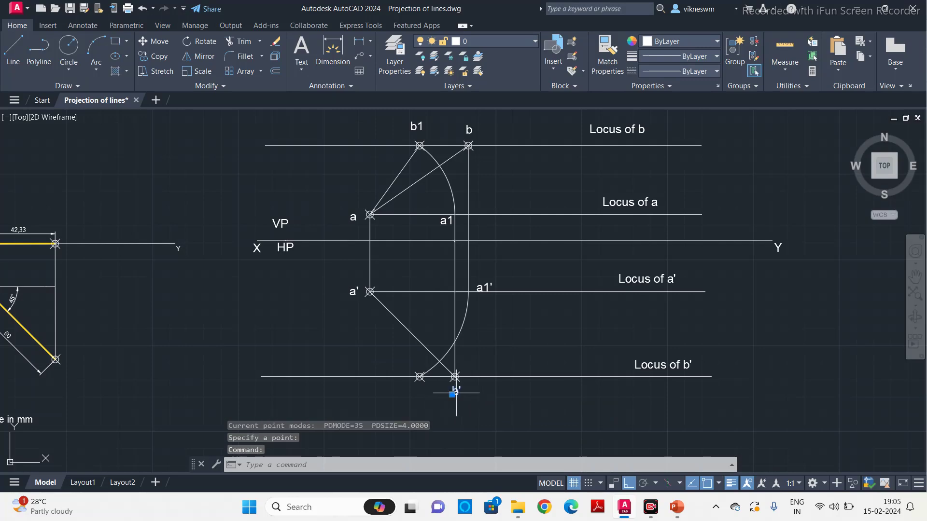
pyautogui.hotkey('ctrl', 'c')
pyautogui.hotkey('ctrl', 'v')
pyautogui.click(420, 389)
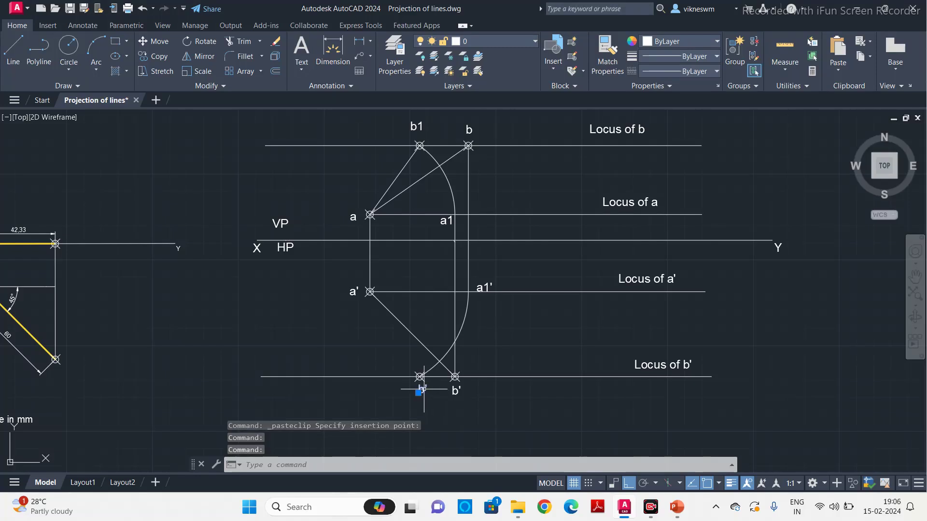
pyautogui.press('Escape')
pyautogui.doubleClick(423, 391)
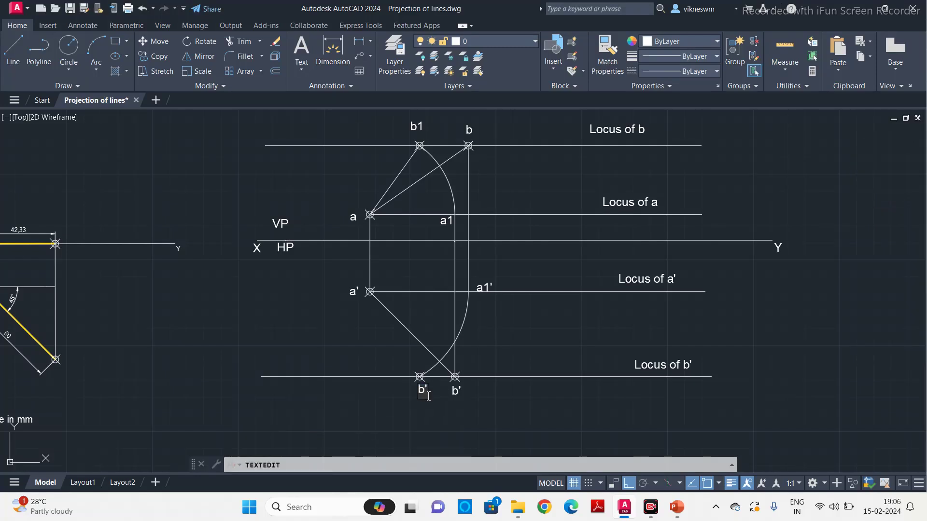
pyautogui.click(407, 425)
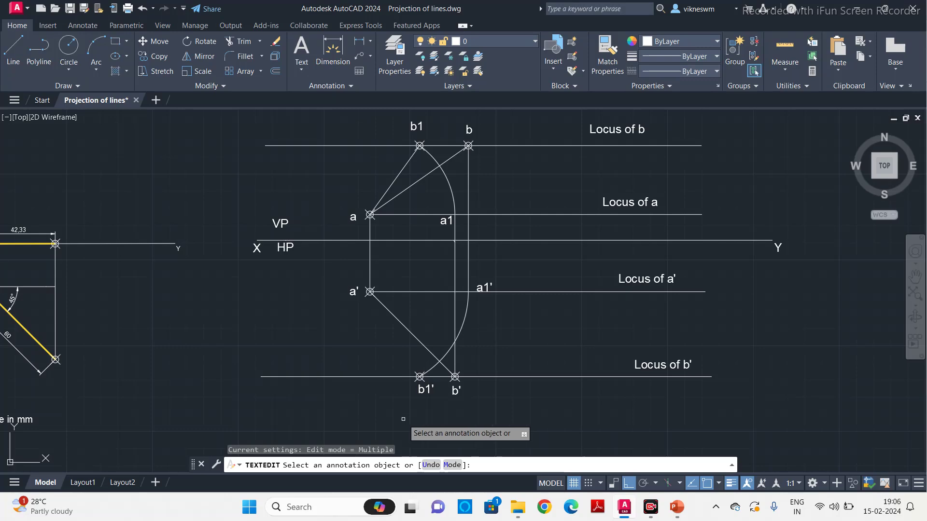
pyautogui.press('Escape')
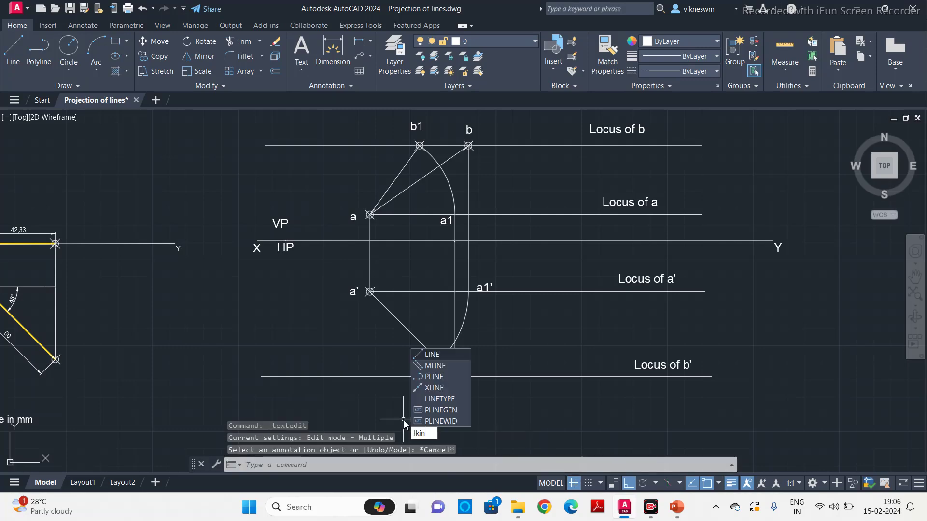
# Step: Draw a line from point a' to point b1'
pyautogui.press('BackSpace')
pyautogui.press('BackSpace')
pyautogui.press('BackSpace')
pyautogui.press('BackSpace')
pyautogui.write('ine')
pyautogui.press('Return')
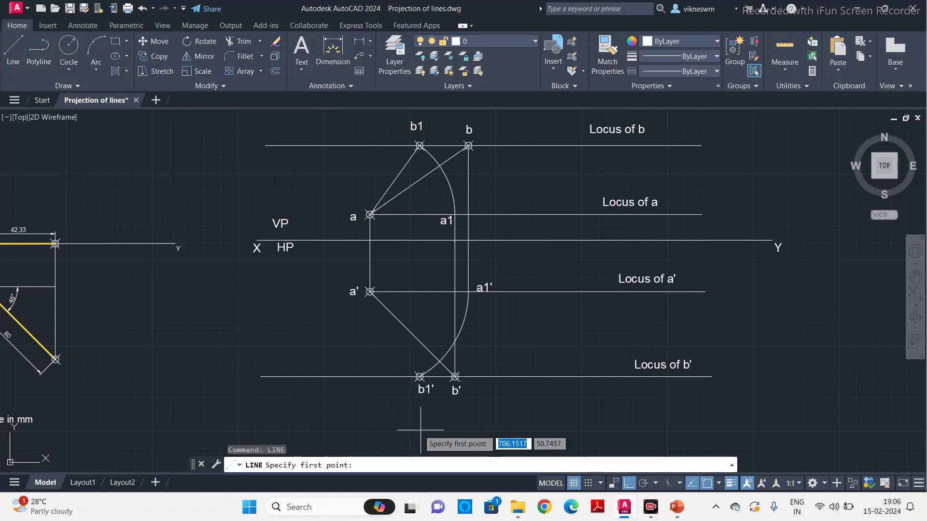
pyautogui.click(370, 291)
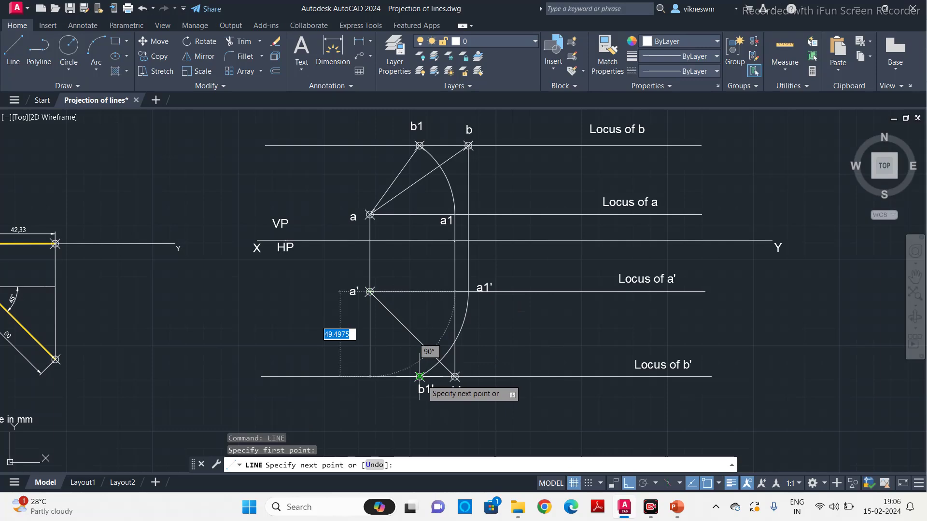
pyautogui.click(419, 377)
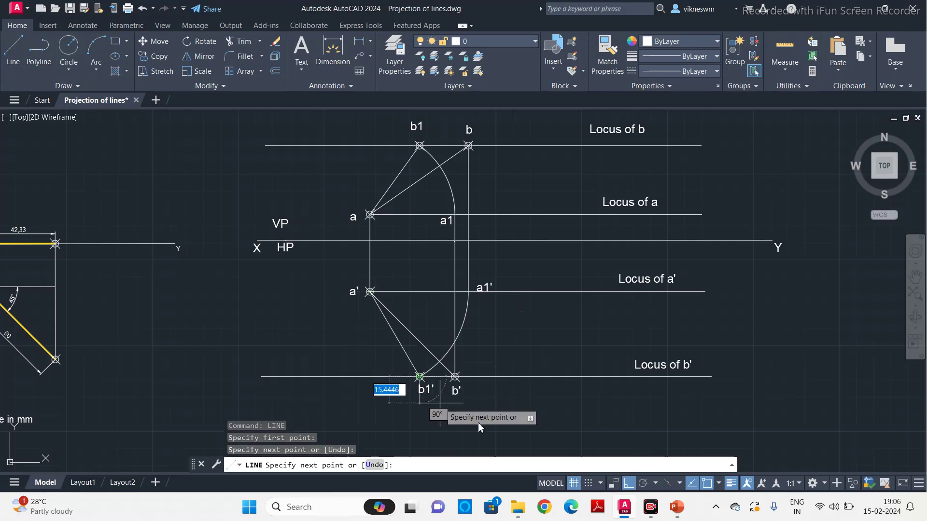
pyautogui.press('Escape')
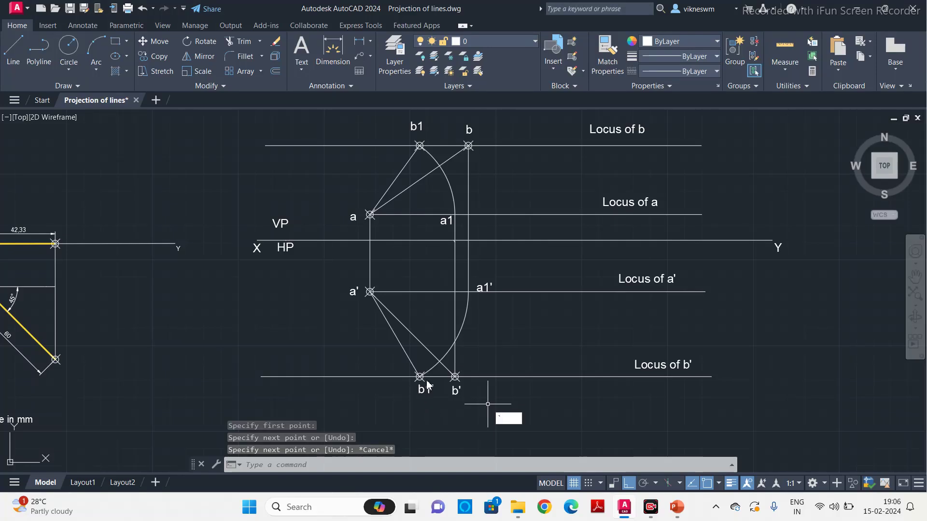
pyautogui.press('Escape')
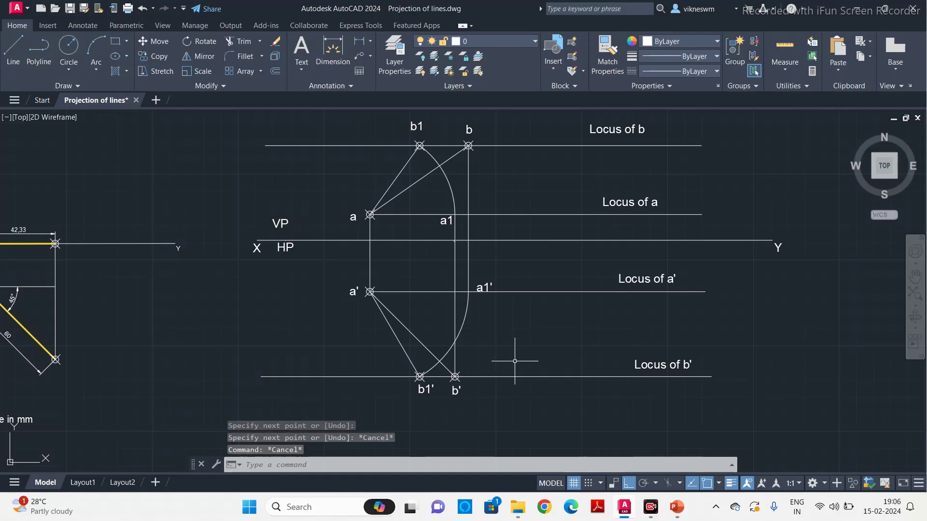
# Step: Set the lineweight of lines a-b1 and a'-b1' to 0.30 mm
pyautogui.click(399, 176)
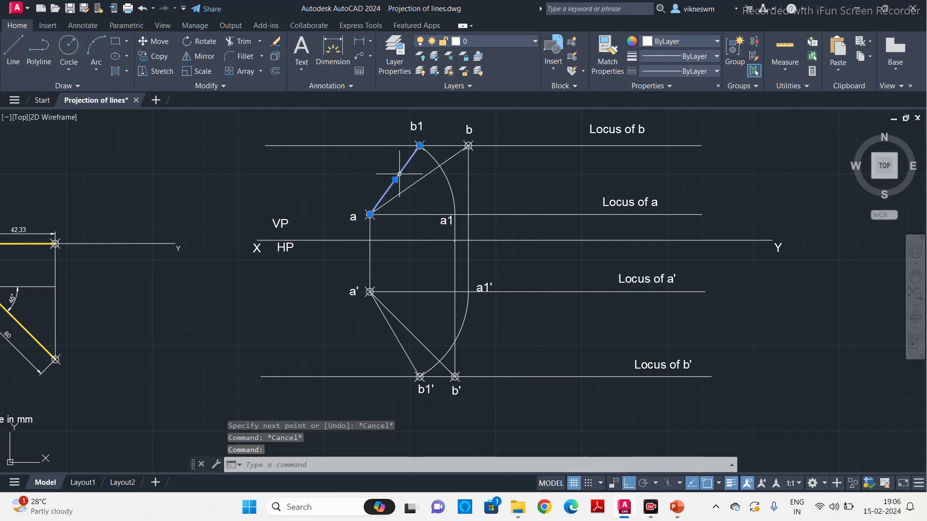
pyautogui.click(383, 315)
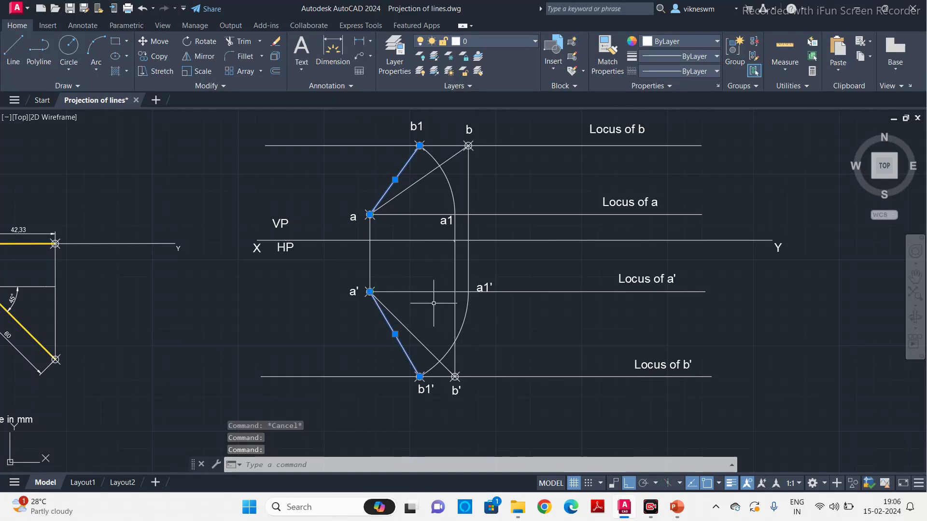
pyautogui.click(698, 56)
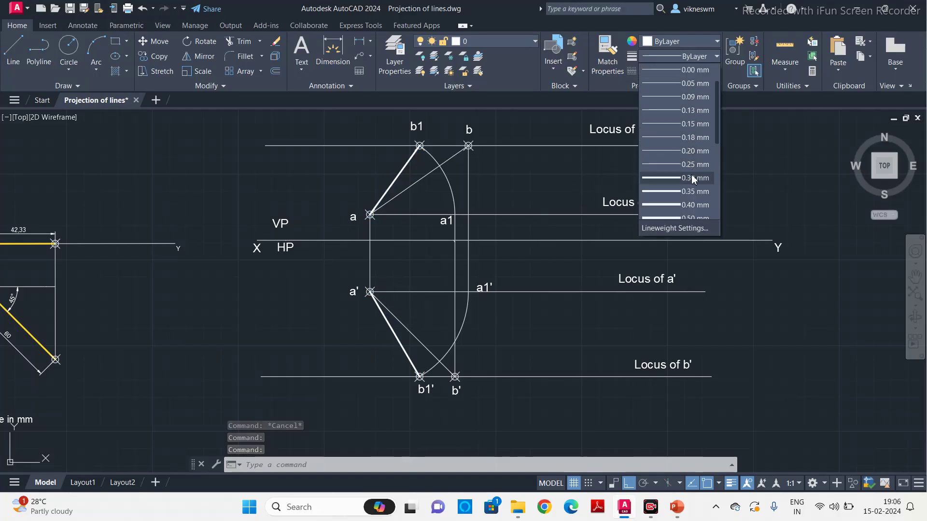
pyautogui.click(692, 178)
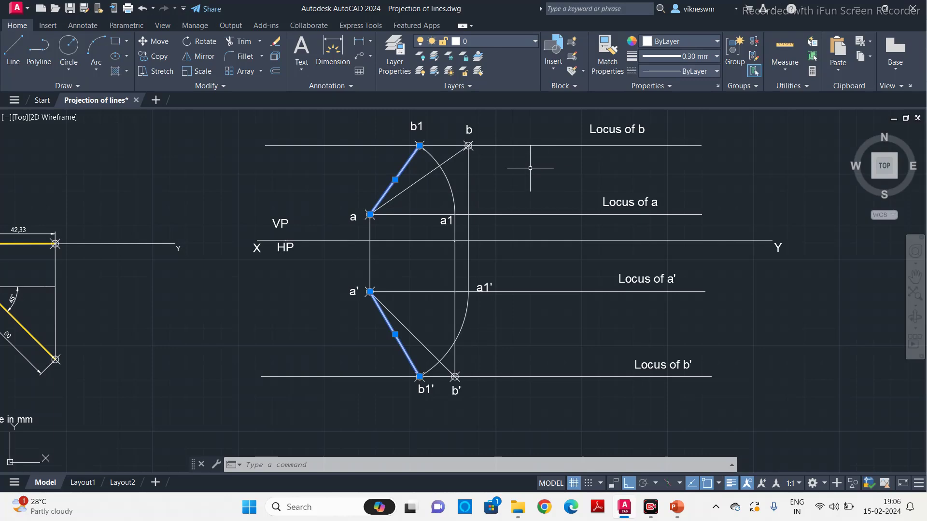
pyautogui.press('Escape')
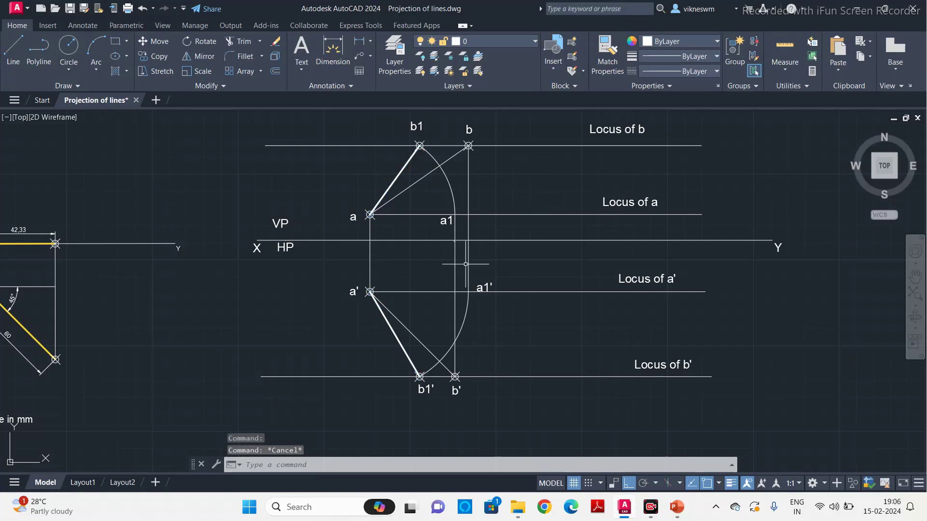
# Step: Change the colour of lines a-b1 and a'-b1' to yellow
pyautogui.click(387, 191)
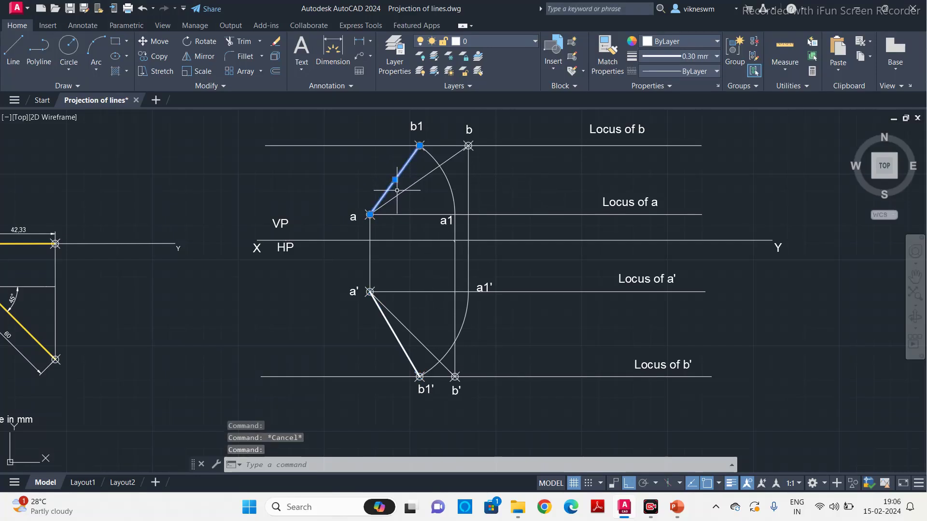
pyautogui.click(393, 327)
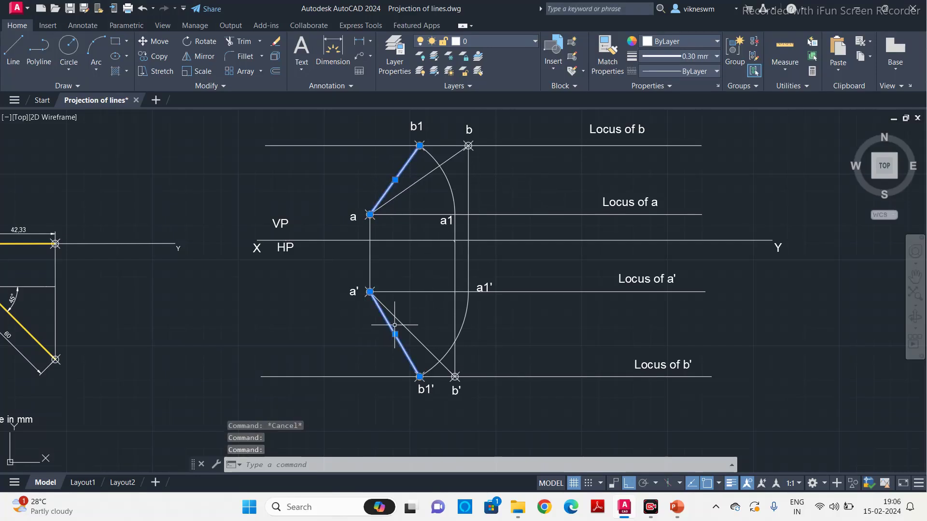
pyautogui.click(682, 44)
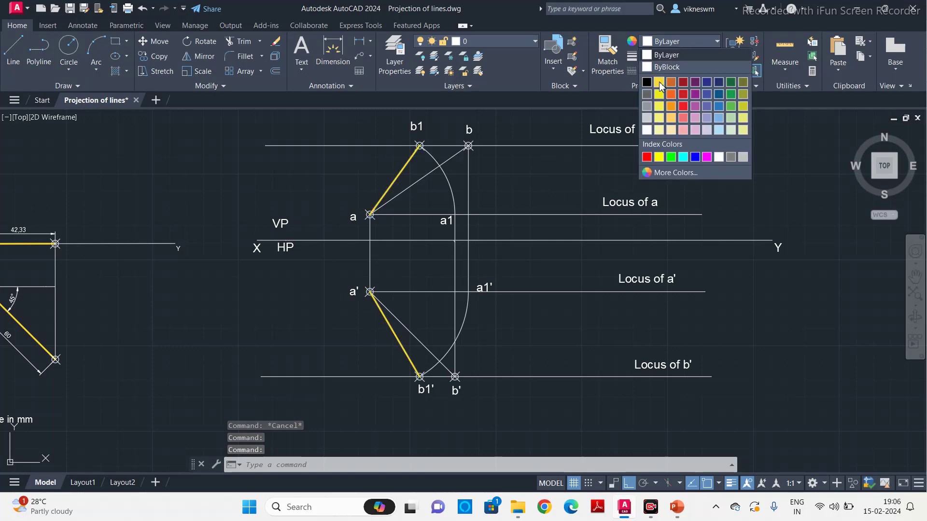
pyautogui.click(660, 86)
pyautogui.press('Escape')
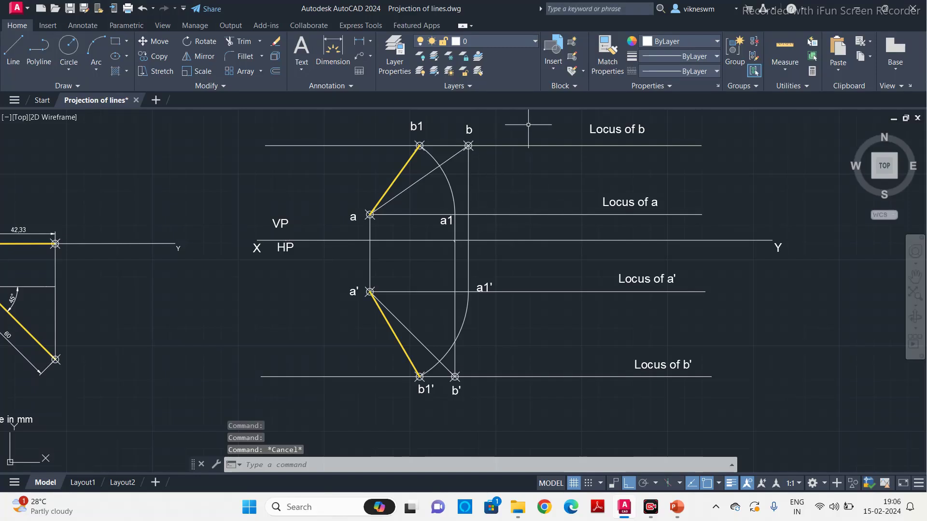
# Step: Add a vertical linear dimension between point a and the XY line, placed to the left of the projector
pyautogui.click(371, 42)
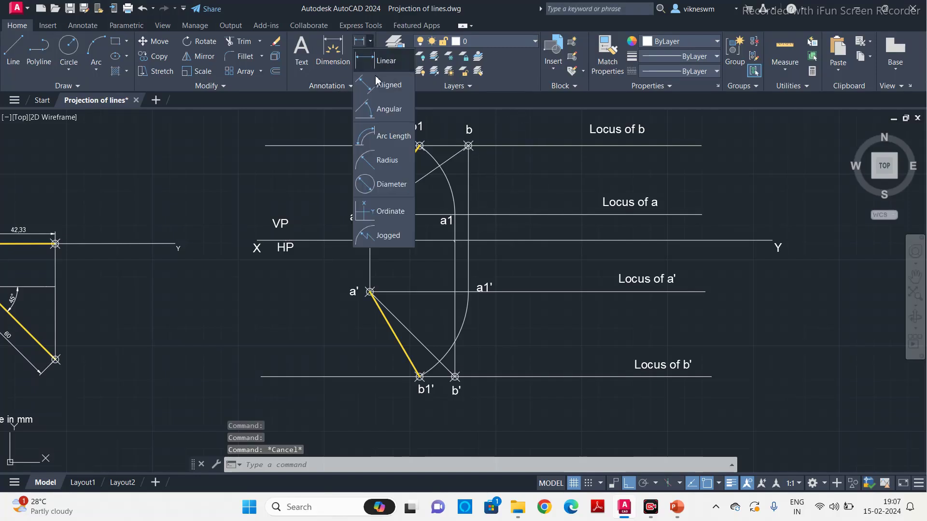
pyautogui.click(381, 65)
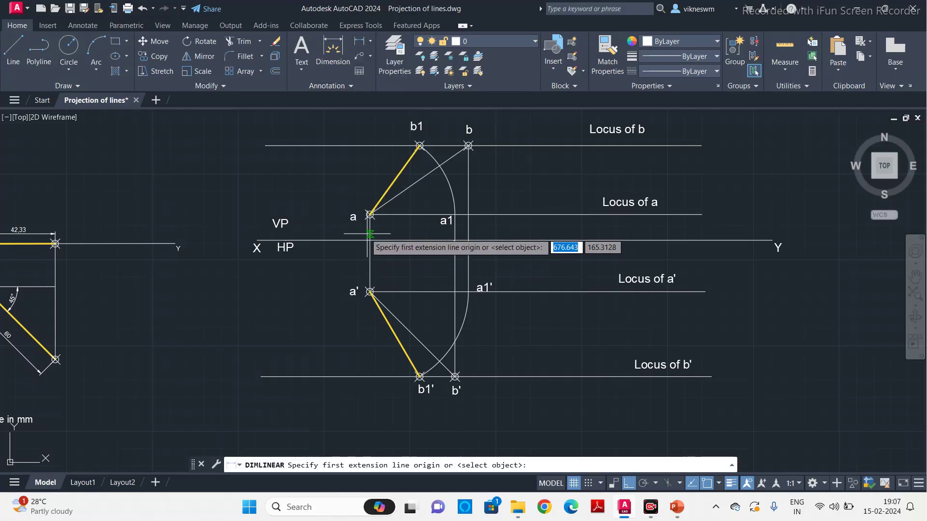
pyautogui.click(370, 214)
pyautogui.write('15')
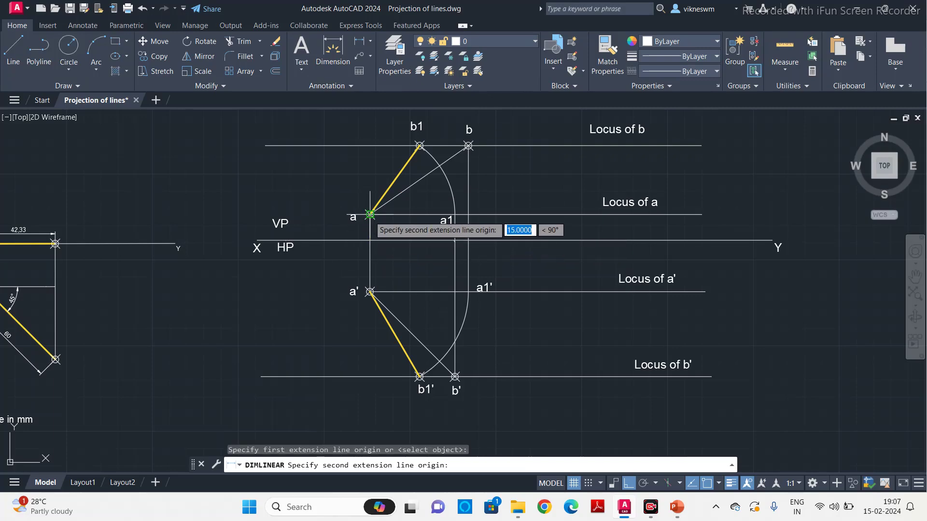
pyautogui.press('Return')
pyautogui.click(345, 223)
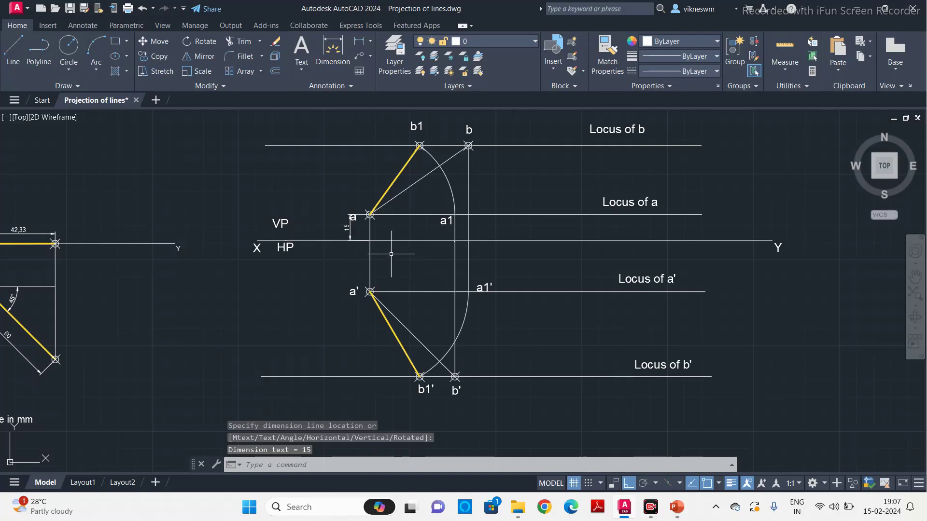
# Step: Add a vertical linear dimension from point a' to the XY line, placed to the left of the projector
pyautogui.scroll(2, 357, 229)
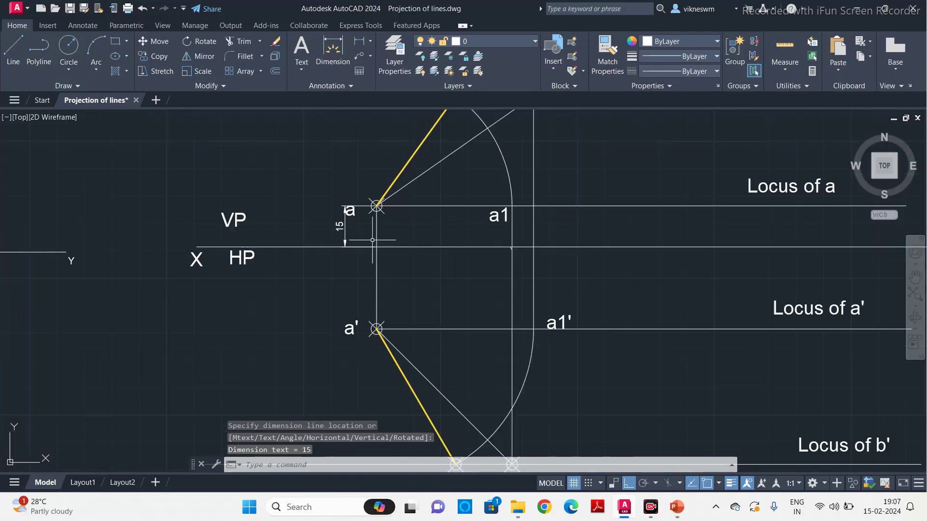
pyautogui.click(359, 41)
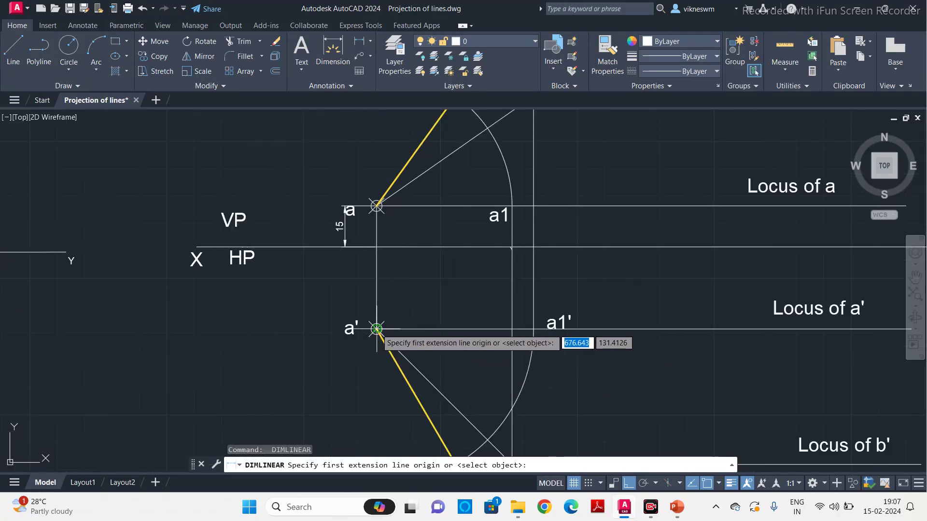
pyautogui.click(377, 329)
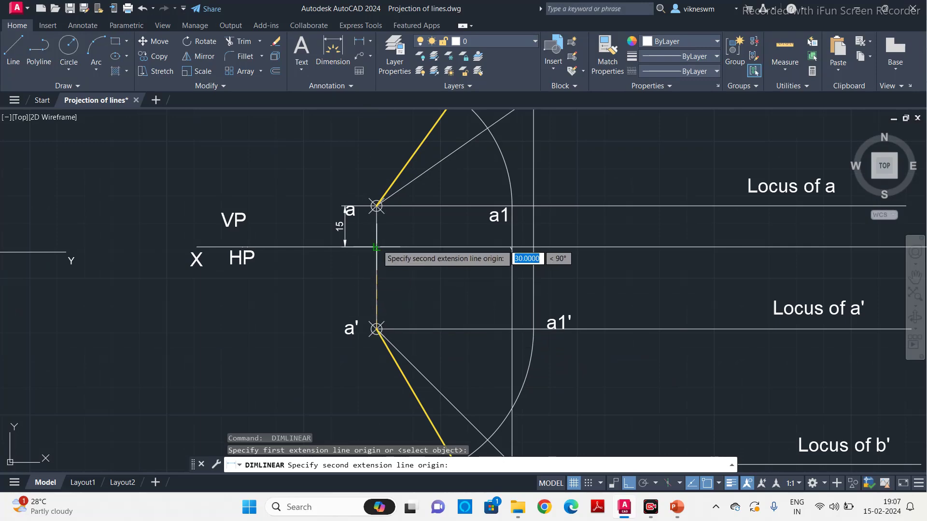
pyautogui.click(376, 247)
pyautogui.click(347, 288)
pyautogui.scroll(-2, 413, 293)
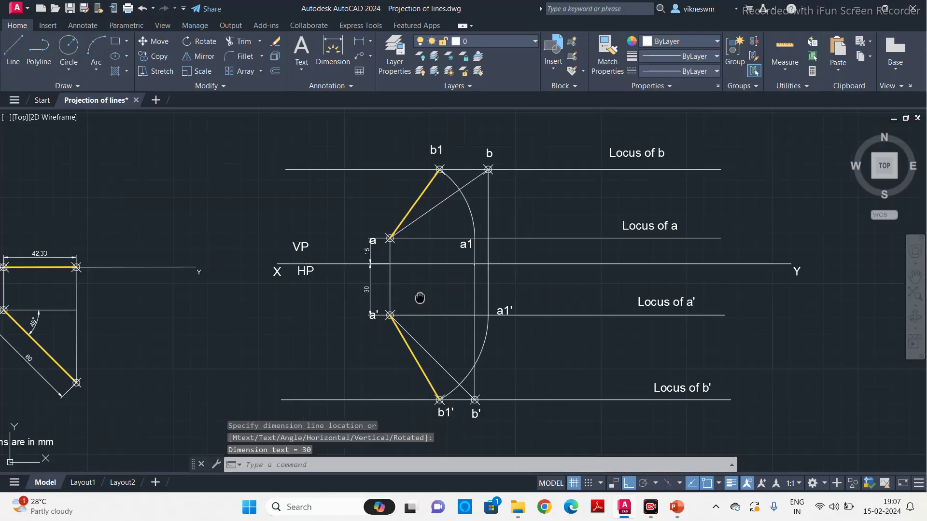
pyautogui.moveTo(420, 298); pyautogui.dragTo(413, 301, button='middle')
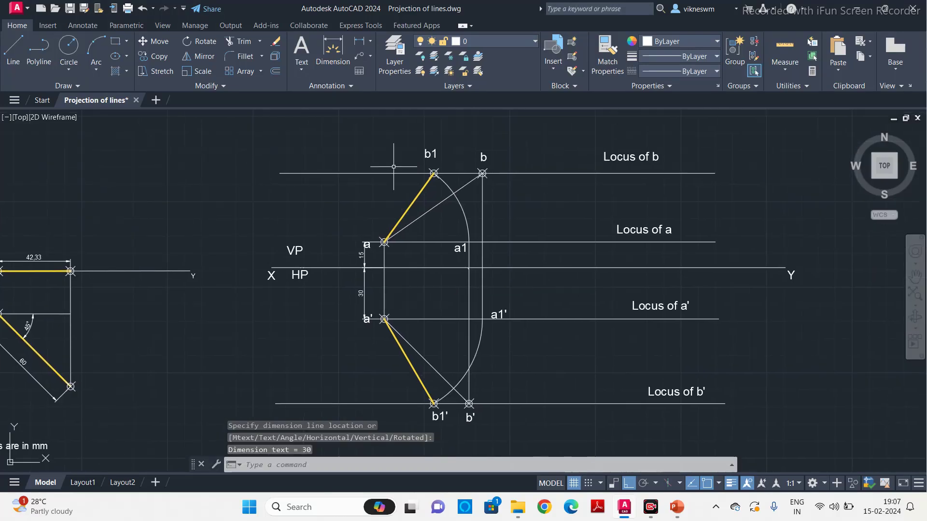
# Step: Add an aligned dimension to the yellow line a-b1, placed on its upper-left side
pyautogui.click(359, 41)
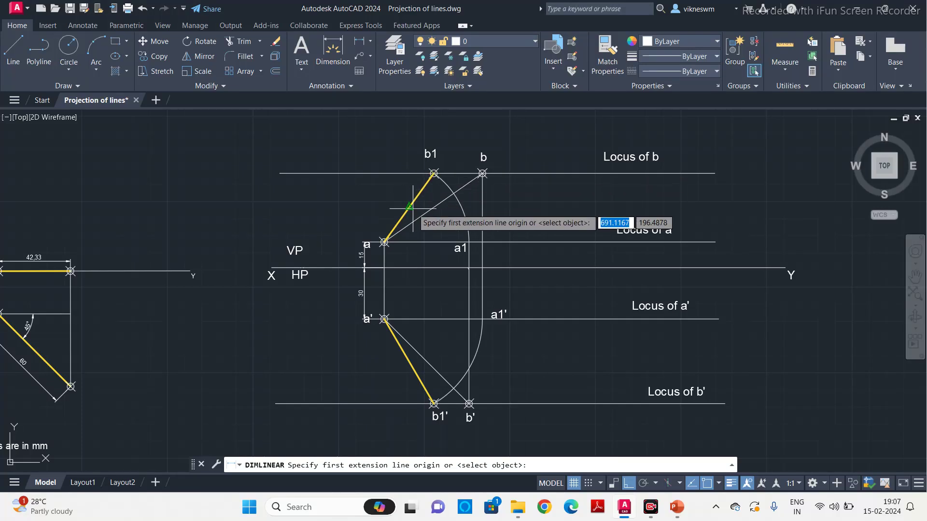
pyautogui.click(372, 42)
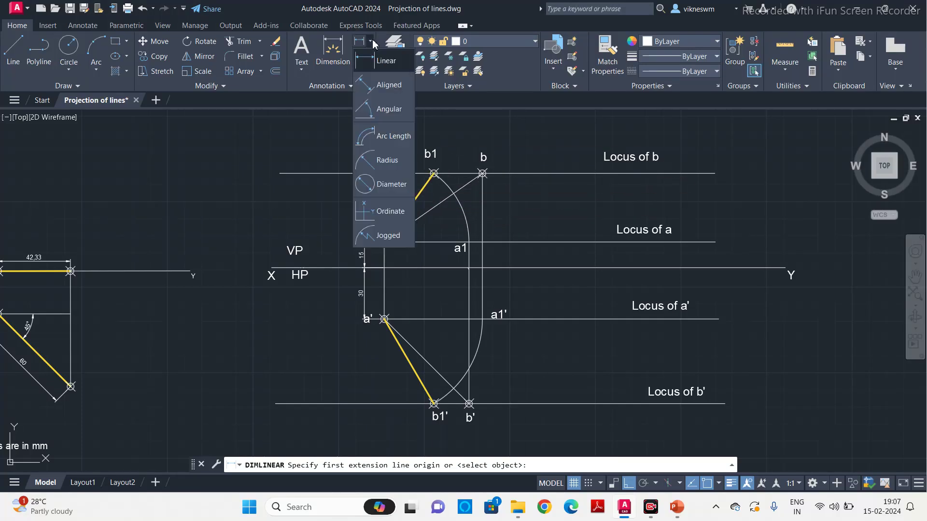
pyautogui.click(382, 85)
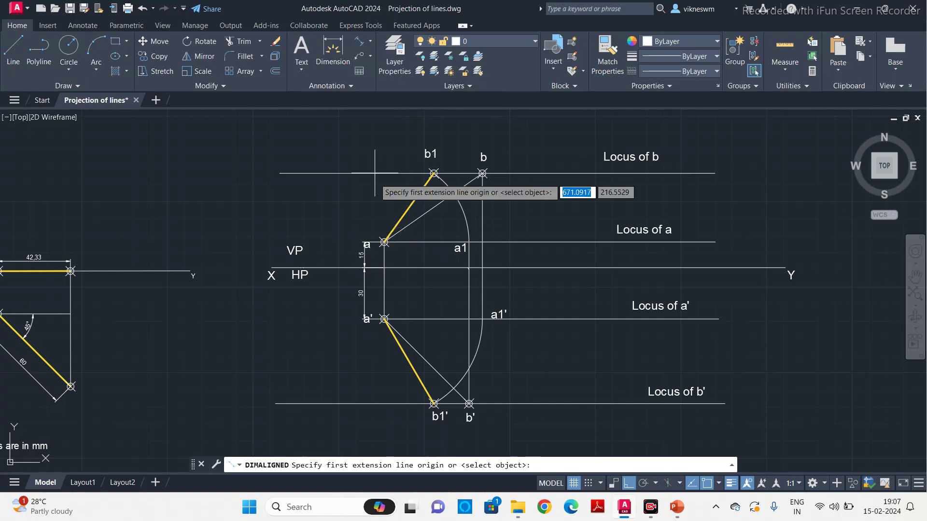
pyautogui.click(385, 242)
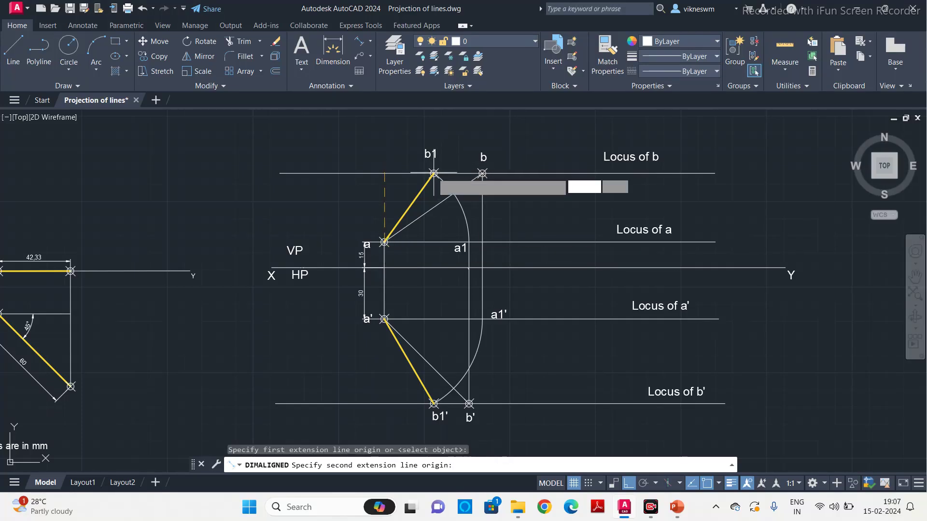
pyautogui.click(434, 173)
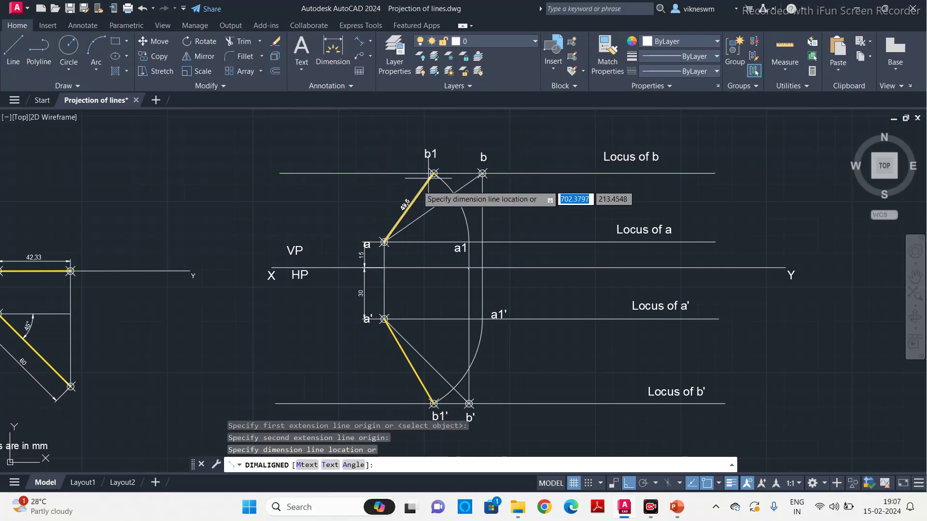
pyautogui.click(394, 196)
# Step: Add an aligned dimension from point a to point b, placed outside the dimension of line a-b1
pyautogui.scroll(2, 418, 201)
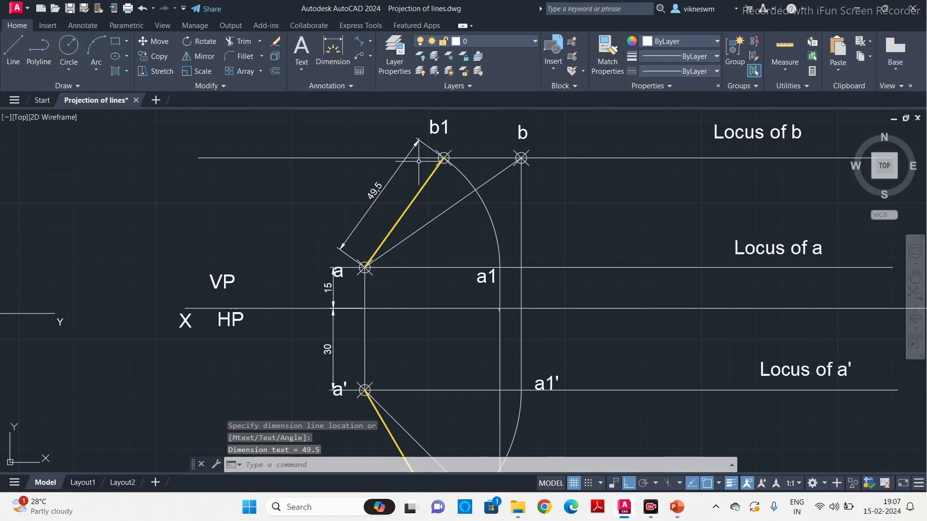
pyautogui.click(362, 46)
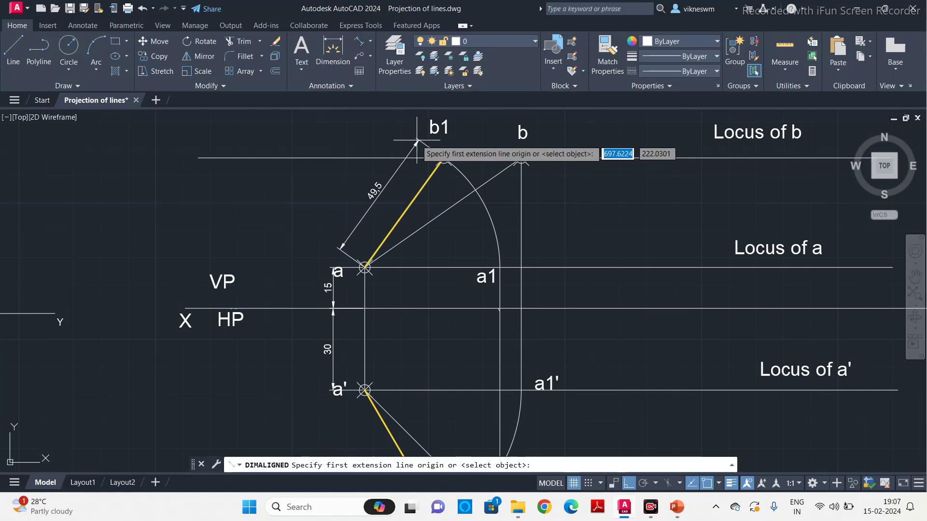
pyautogui.click(365, 267)
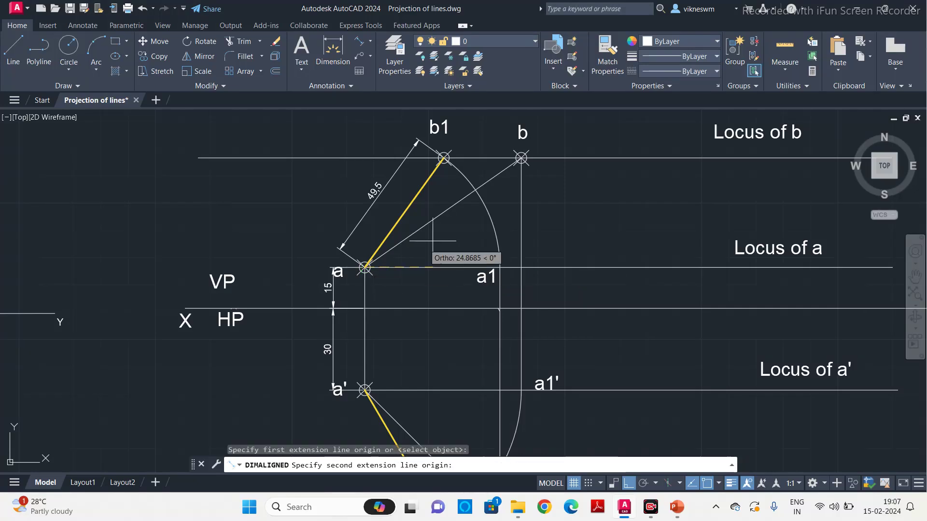
pyautogui.click(521, 158)
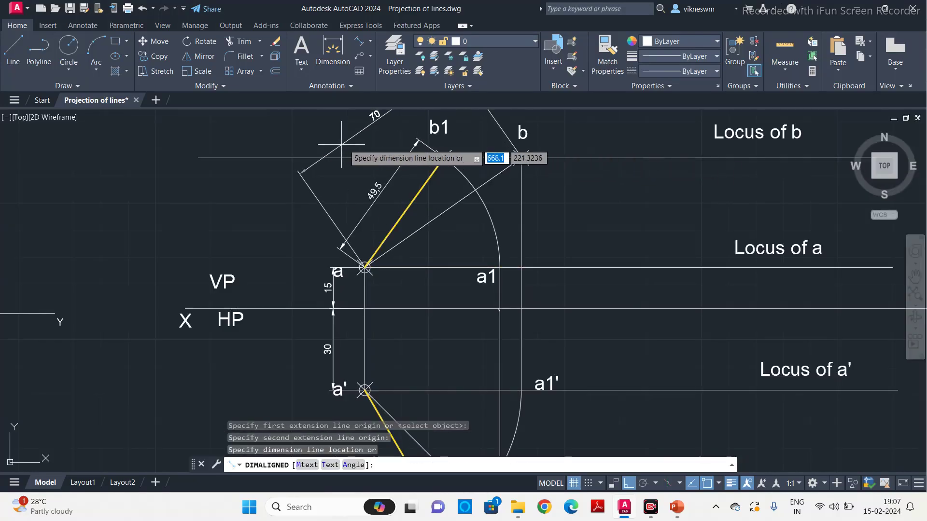
pyautogui.scroll(2, 378, 144)
pyautogui.scroll(-2, 341, 235)
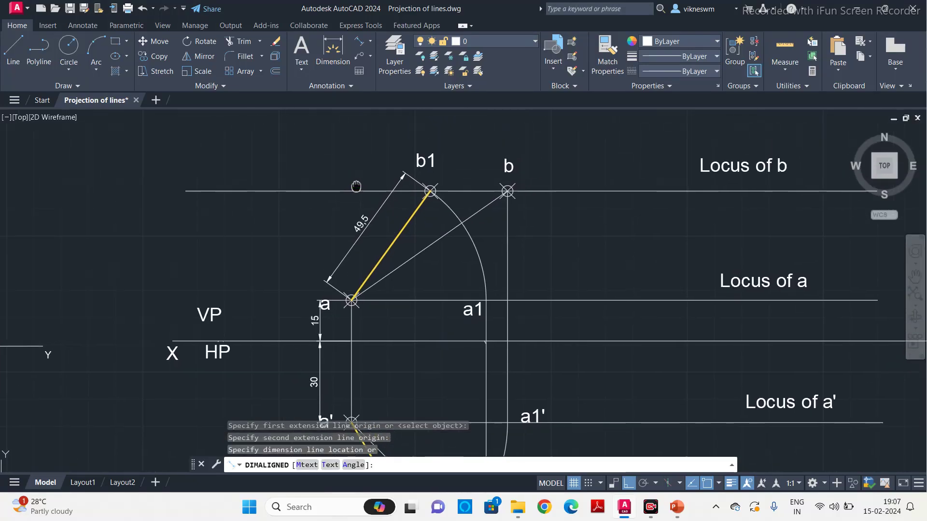
pyautogui.click(364, 176)
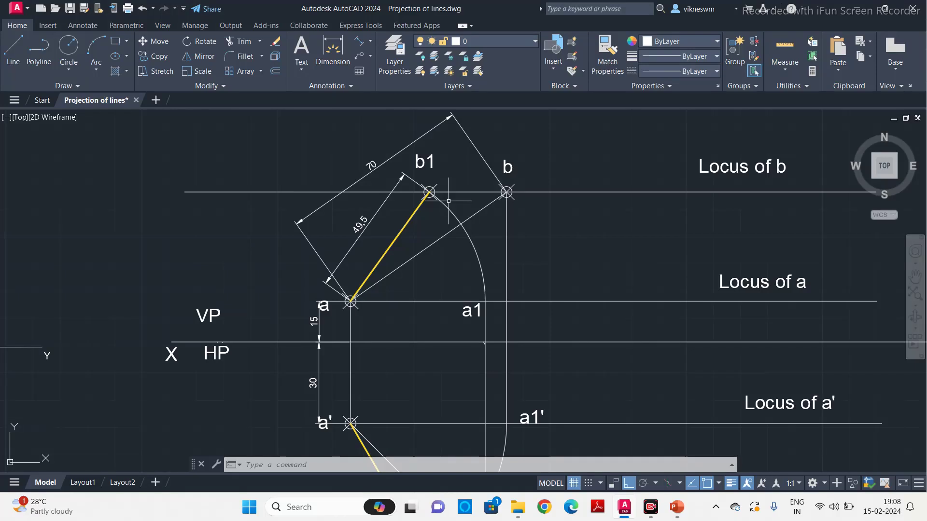
pyautogui.scroll(-2, 448, 200)
pyautogui.moveTo(473, 290); pyautogui.dragTo(459, 244, button='middle')
pyautogui.scroll(2, 460, 245)
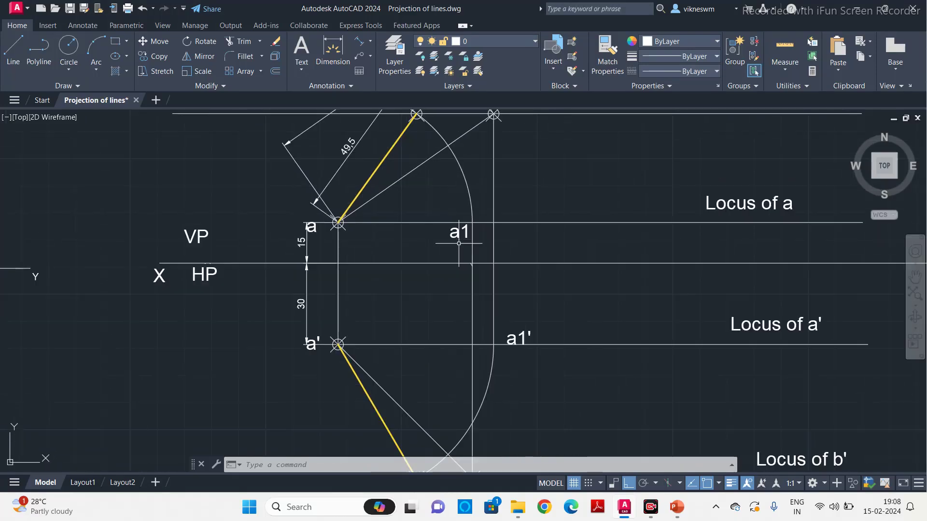
pyautogui.scroll(-2, 483, 230)
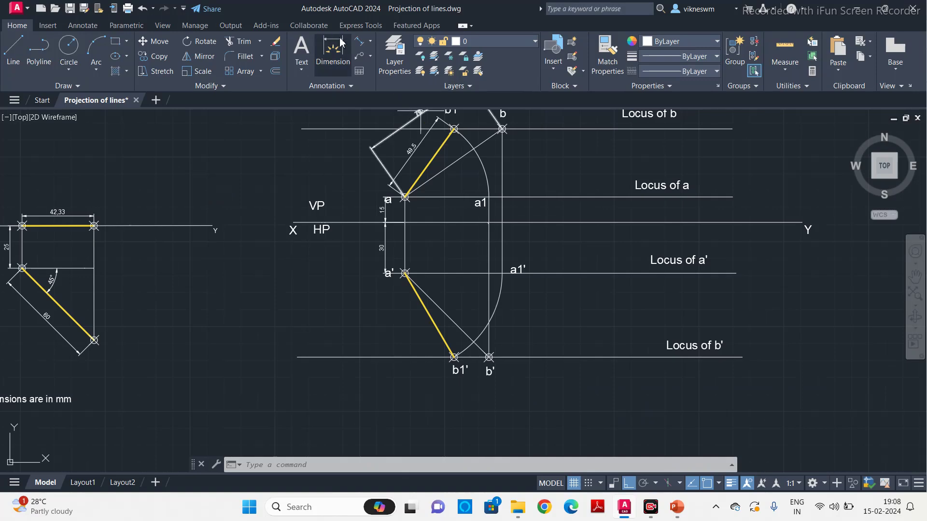
pyautogui.click(359, 41)
pyautogui.click(404, 273)
pyautogui.click(405, 274)
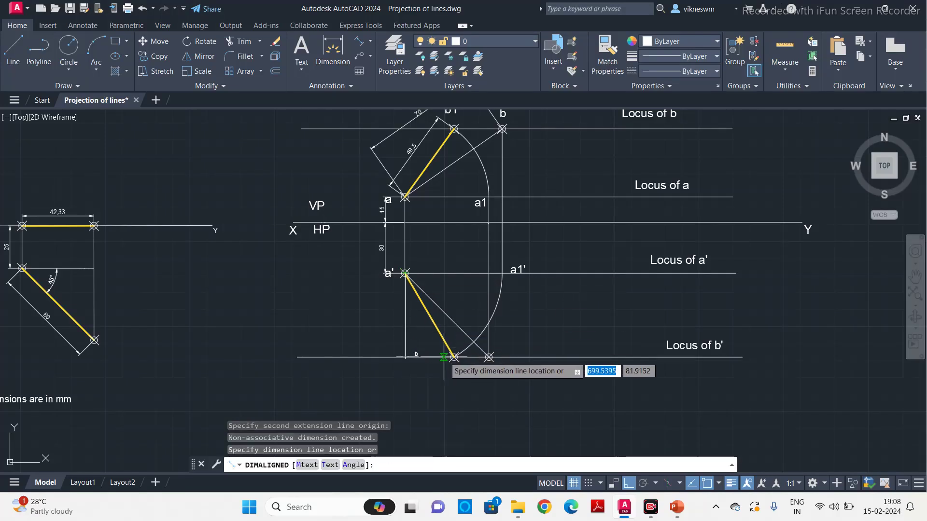
pyautogui.press('Escape')
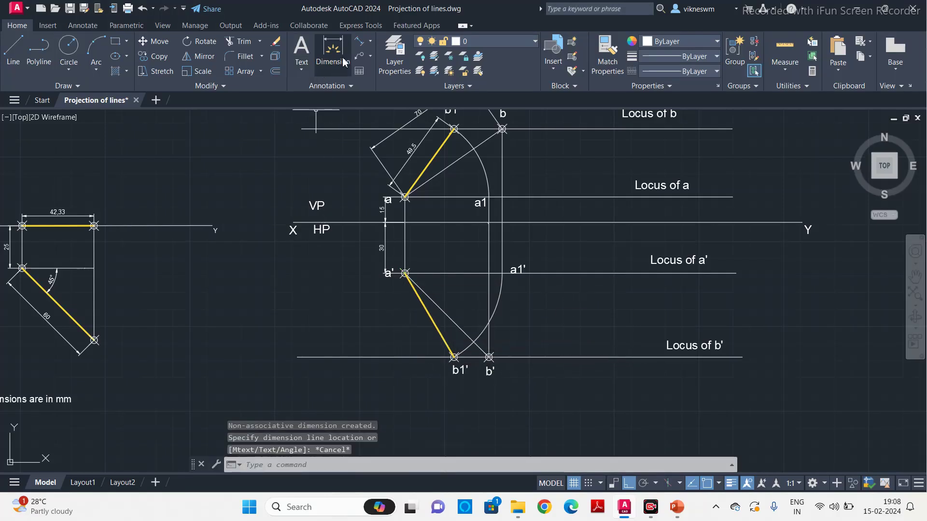
# Step: Add an aligned dimension to the yellow line a'-b1', placed on its lower-left side
pyautogui.press('Return')
pyautogui.click(405, 274)
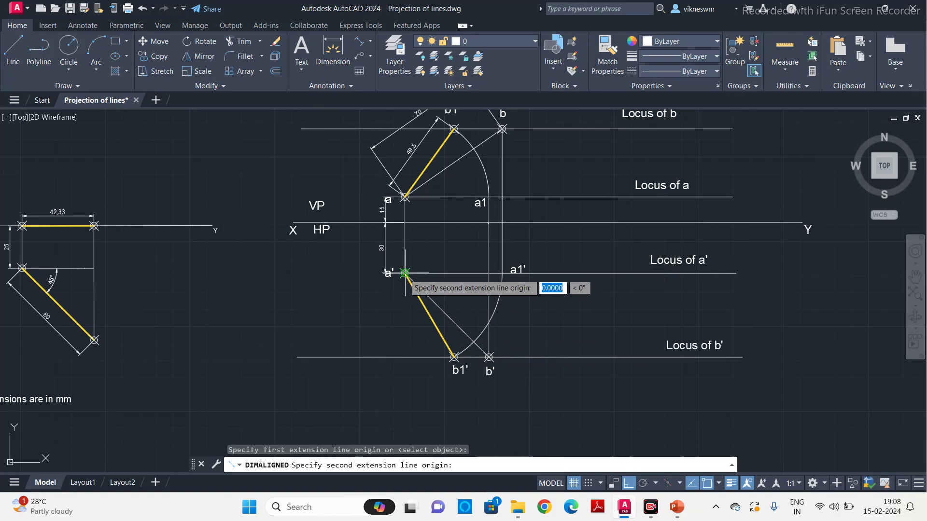
pyautogui.click(454, 358)
pyautogui.click(424, 341)
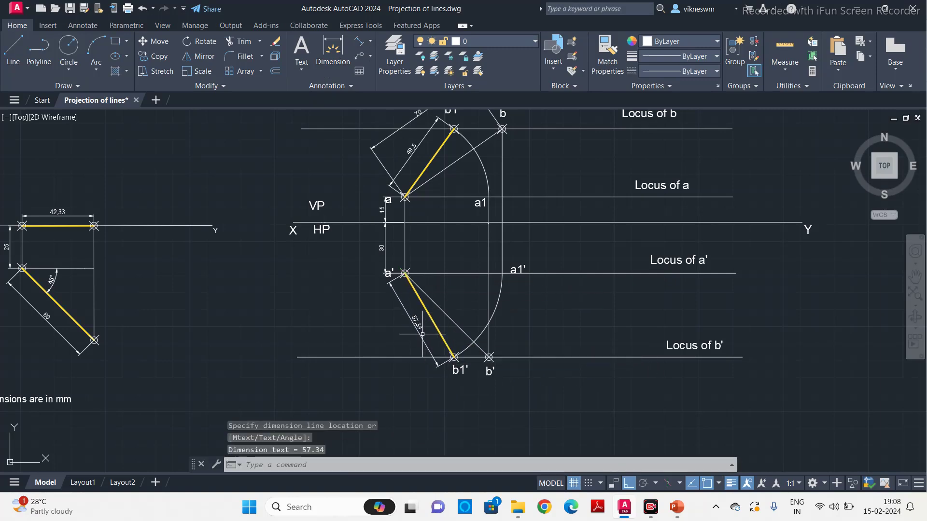
# Step: Add an aligned dimension from point a' to point b', placed outside the dimension of line a'-b1'
pyautogui.press('Return')
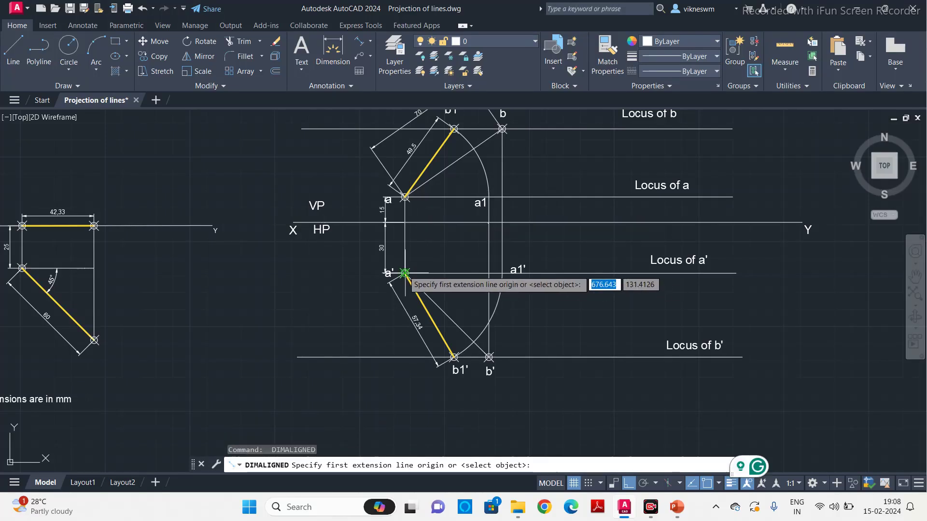
pyautogui.click(404, 273)
pyautogui.click(489, 357)
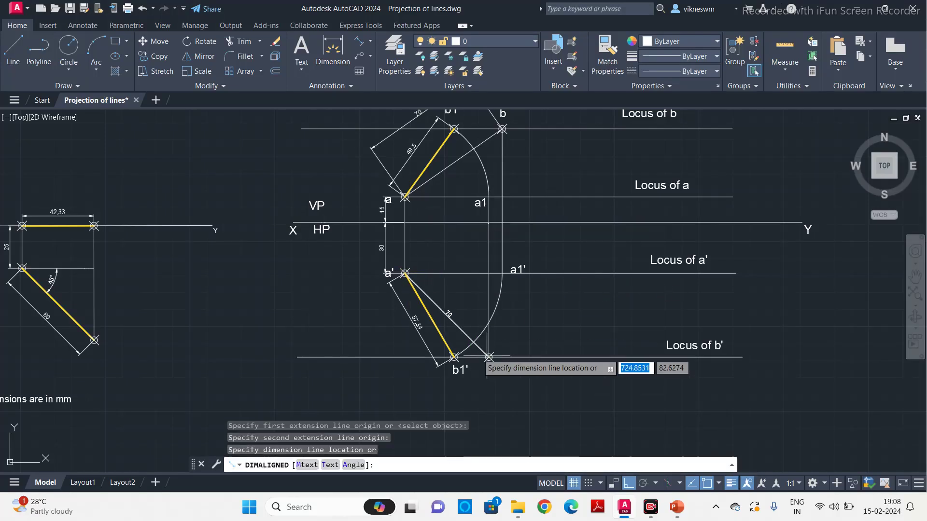
pyautogui.click(404, 361)
# Step: Add an angular dimension between the locus of a and line a-b, with its arc close to point a
pyautogui.scroll(2, 458, 292)
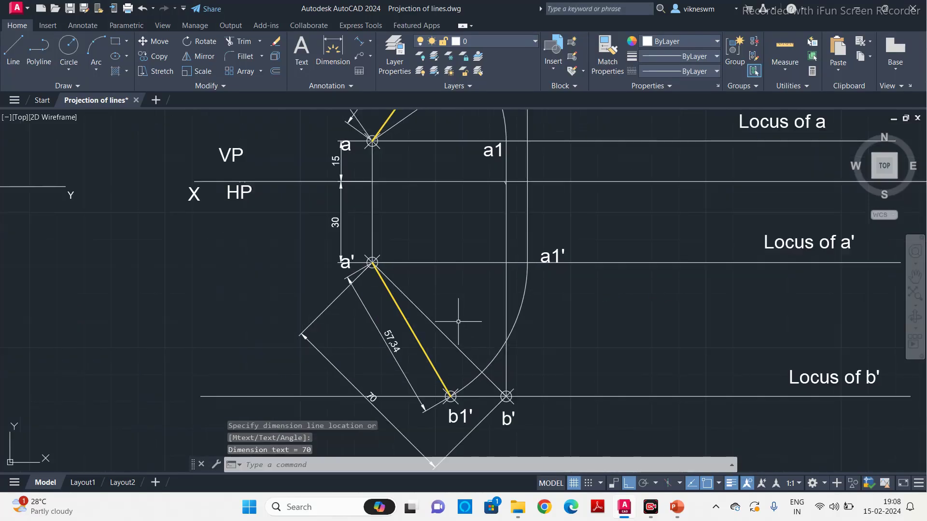
pyautogui.scroll(2, 457, 324)
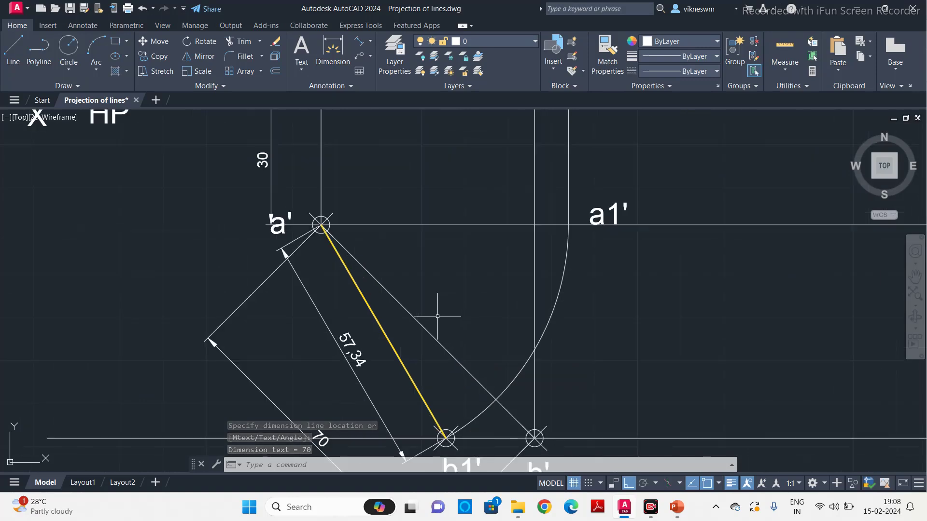
pyautogui.scroll(-4, 421, 306)
pyautogui.moveTo(443, 235); pyautogui.dragTo(416, 277, button='middle')
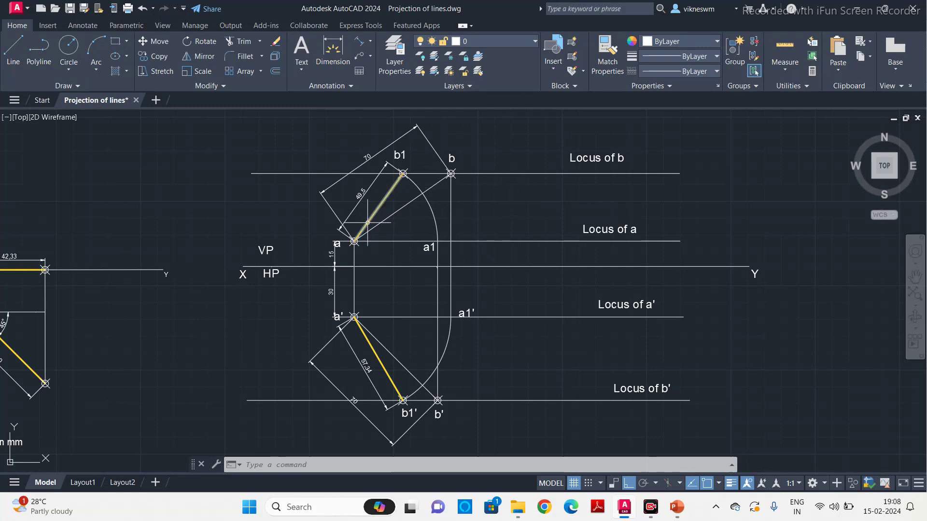
pyautogui.click(371, 42)
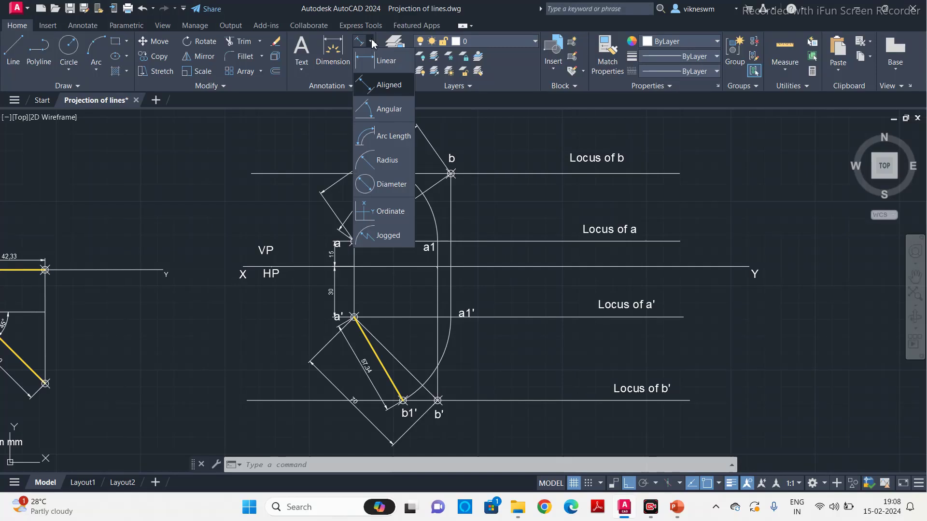
pyautogui.click(378, 111)
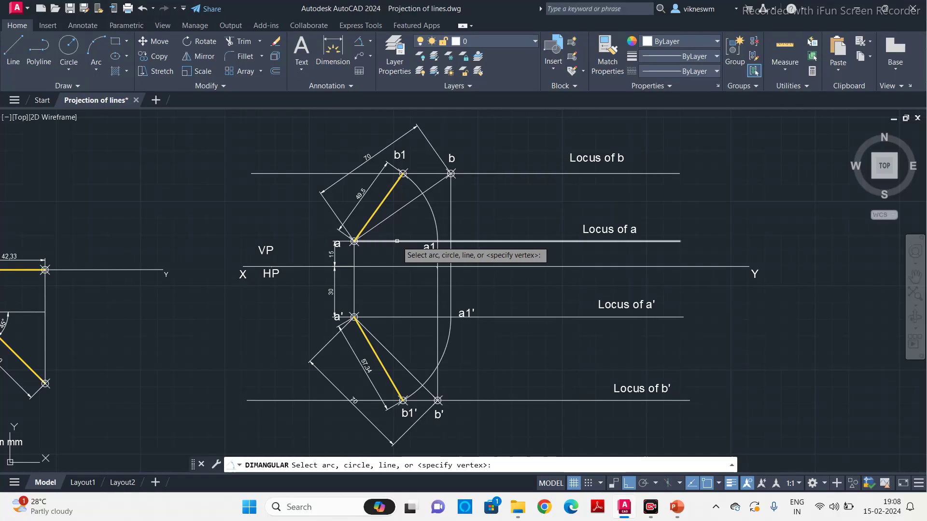
pyautogui.click(397, 241)
pyautogui.click(397, 213)
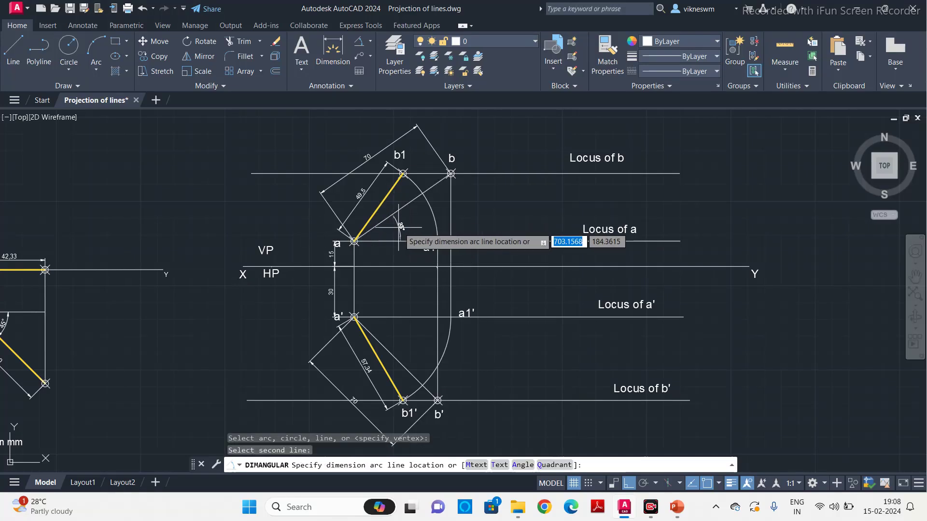
pyautogui.click(399, 230)
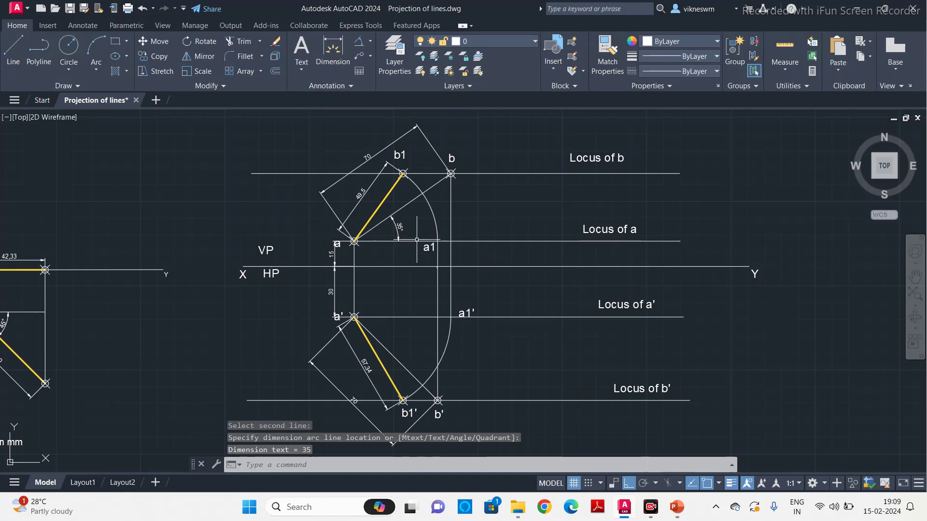
# Step: Add an angular dimension between line a'-b' and the locus of a', with its arc close to point a'
pyautogui.press('Return')
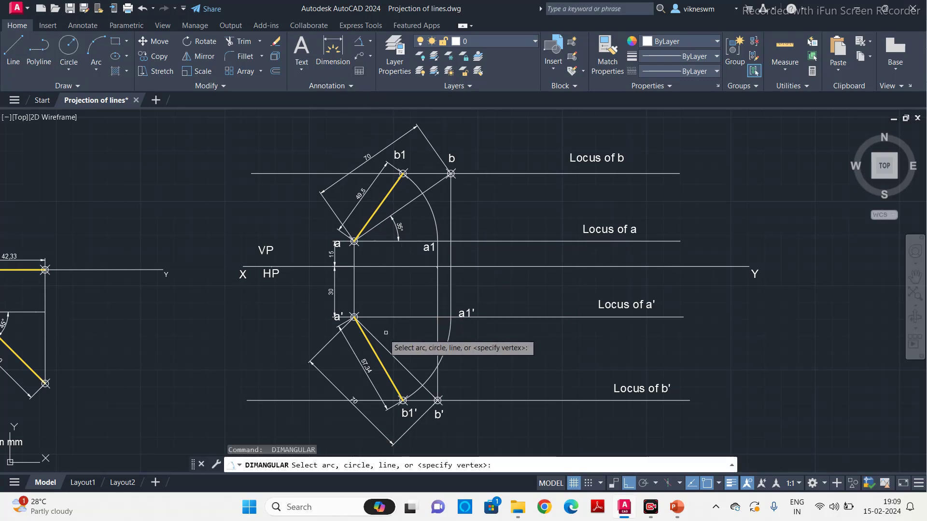
pyautogui.click(380, 343)
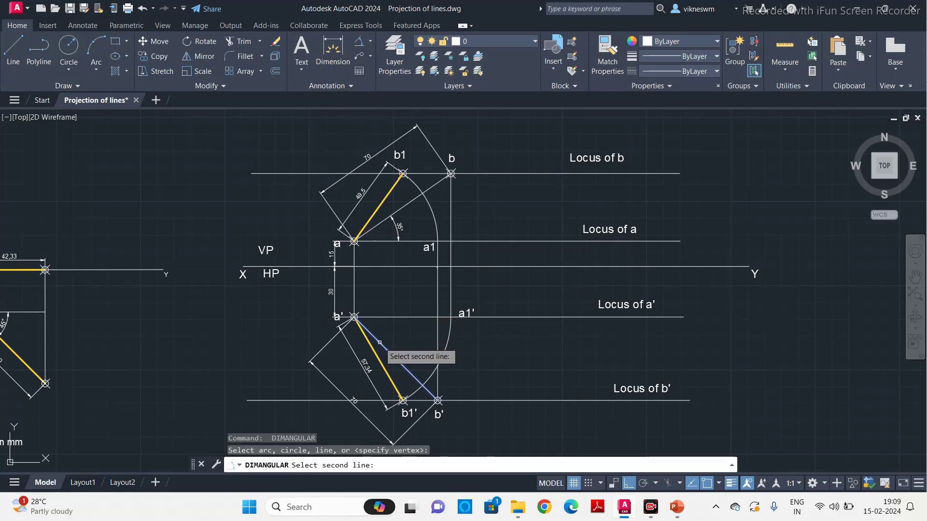
pyautogui.click(394, 319)
pyautogui.click(392, 328)
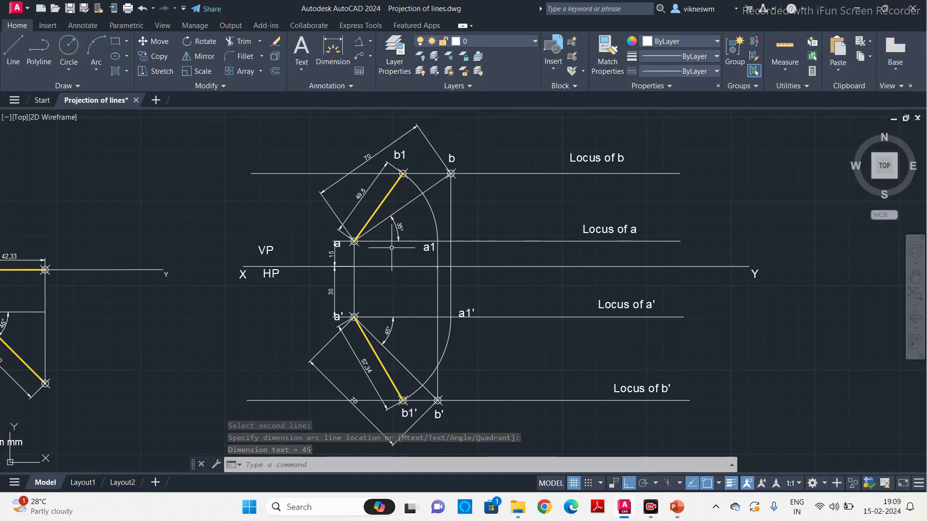
# Step: Add an angular dimension between line a-b1 and the locus of a, placed outside the 35° dimension arc
pyautogui.press('Return')
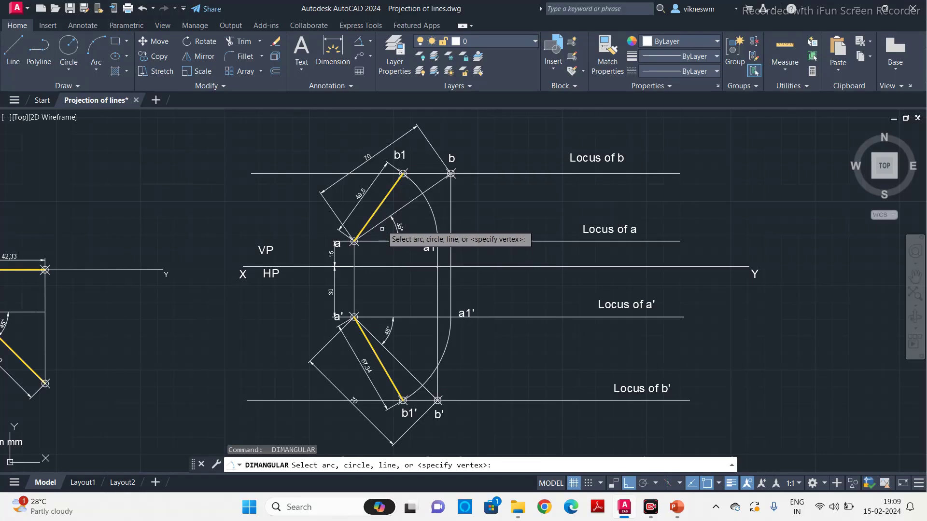
pyautogui.click(378, 210)
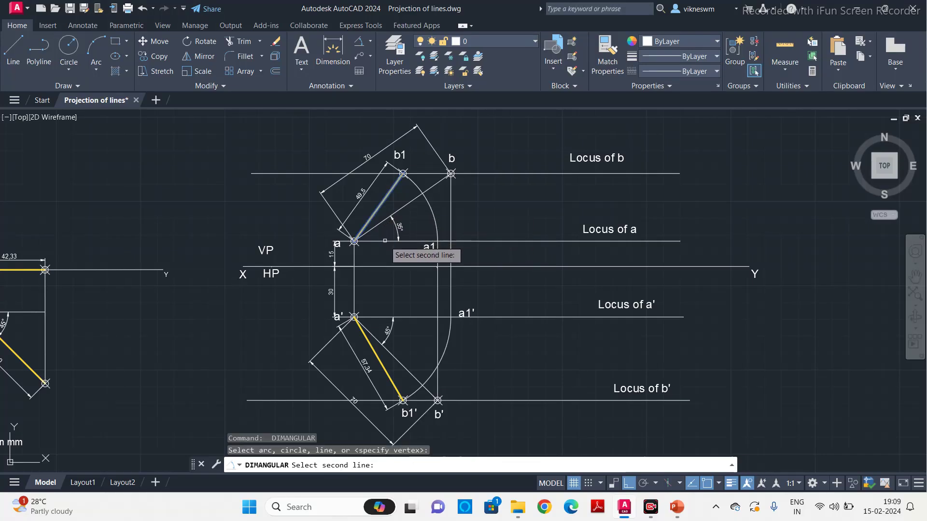
pyautogui.click(381, 240)
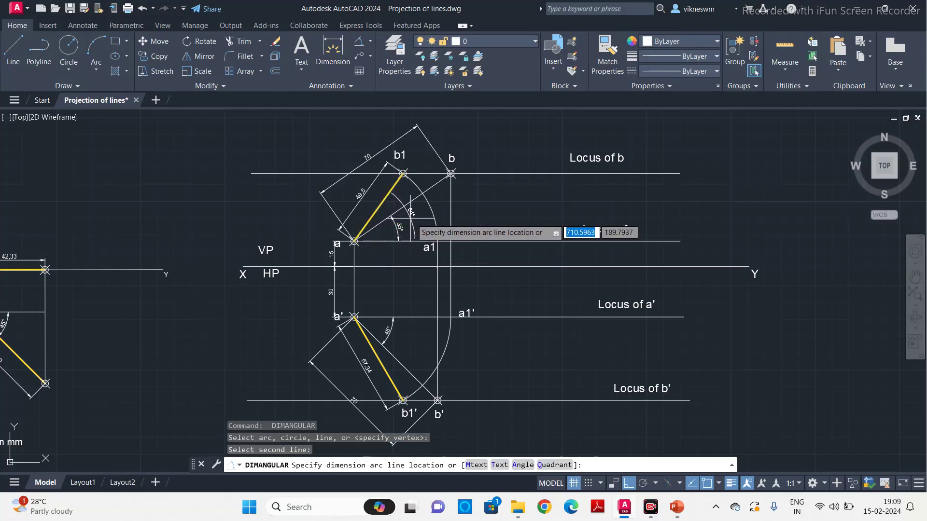
pyautogui.click(402, 221)
# Step: Add an angular dimension between line a'-b1' and the locus of a', placed outside the 45° dimension arc
pyautogui.press('Return')
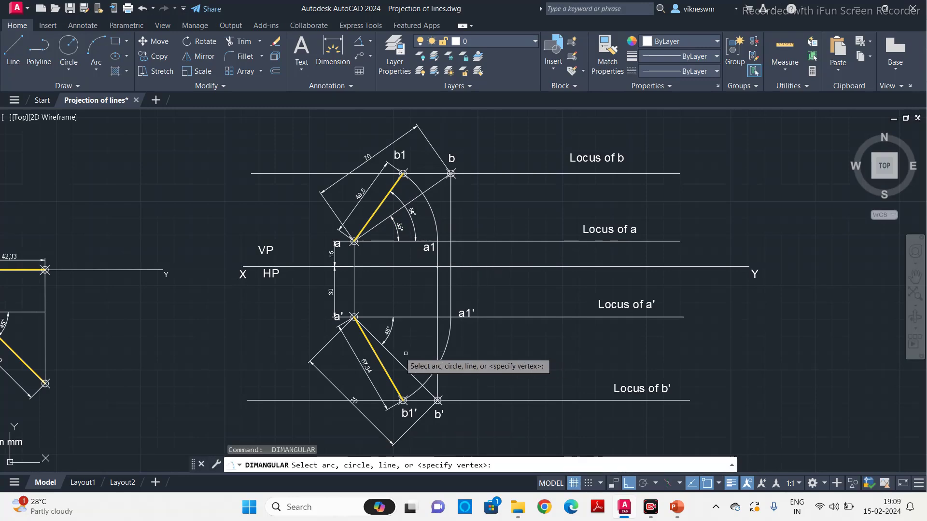
pyautogui.click(373, 349)
pyautogui.click(384, 319)
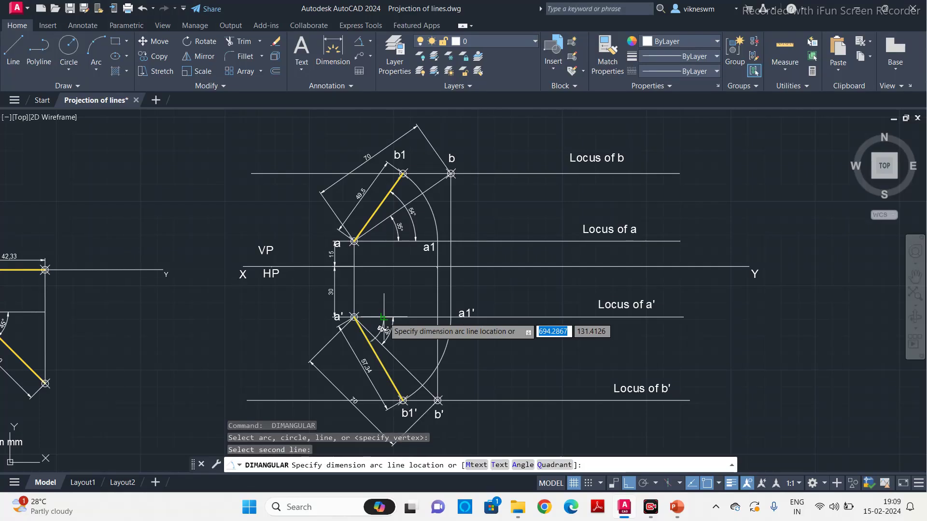
pyautogui.click(398, 342)
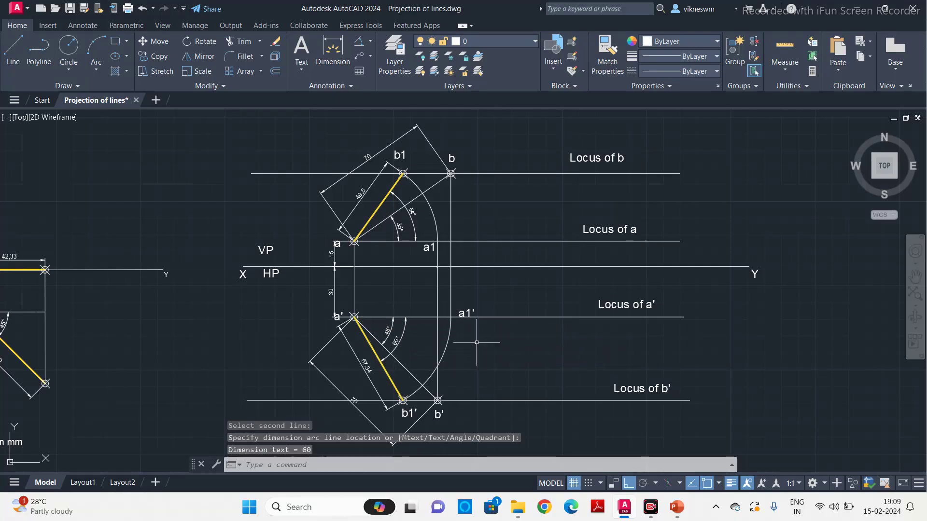